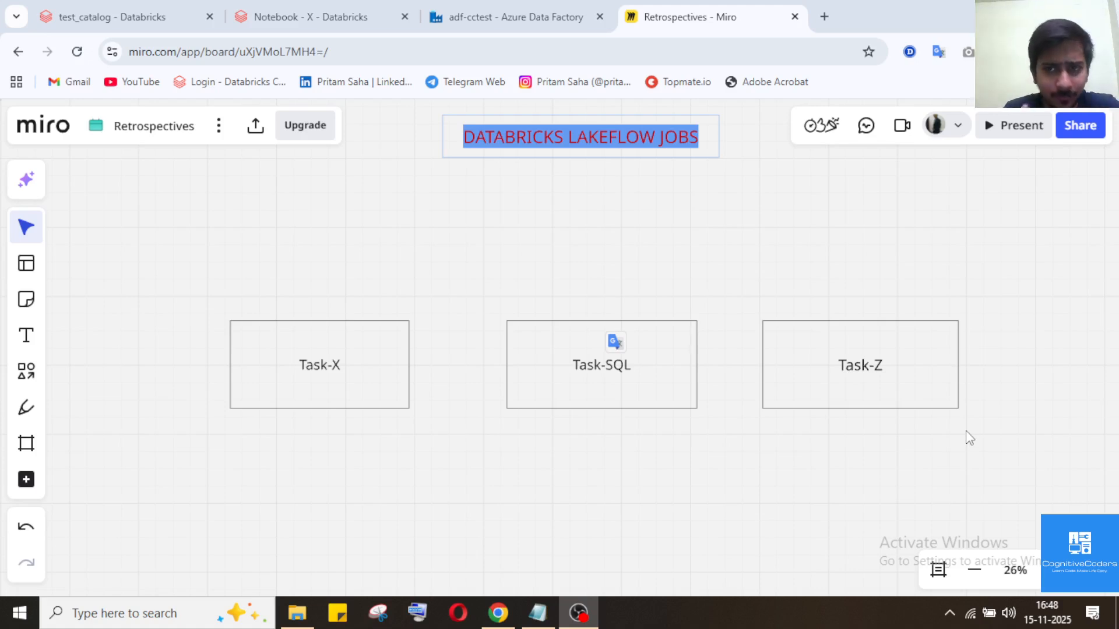
# Switch to Azure Data Factory and review the settings of the Lookup1 activity in pipeline3.
pyautogui.click(590, 611)
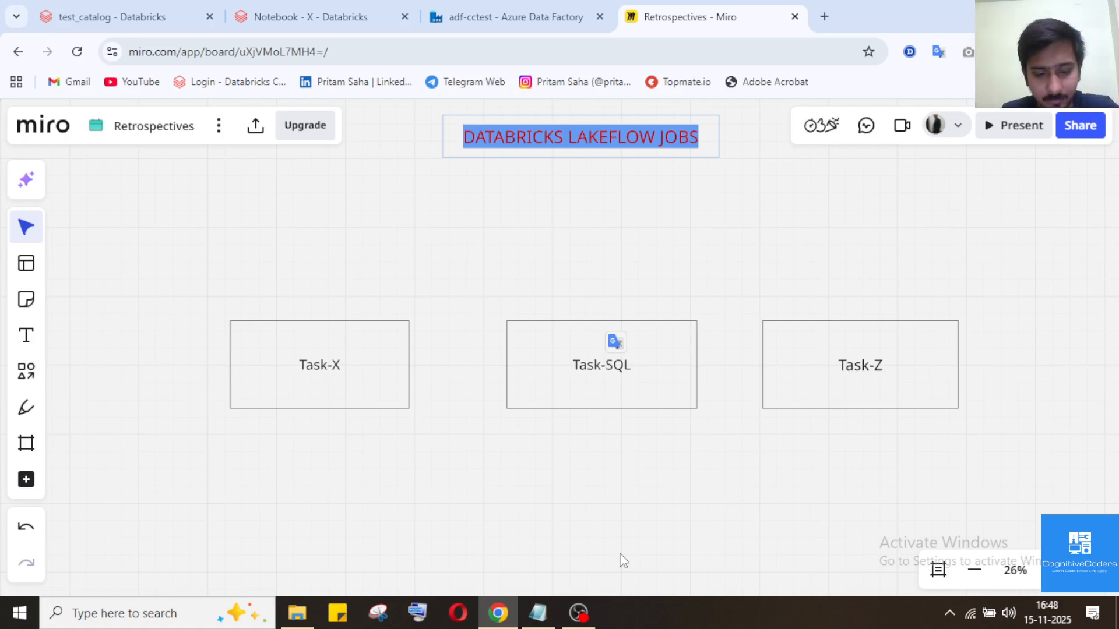
pyautogui.click(488, 14)
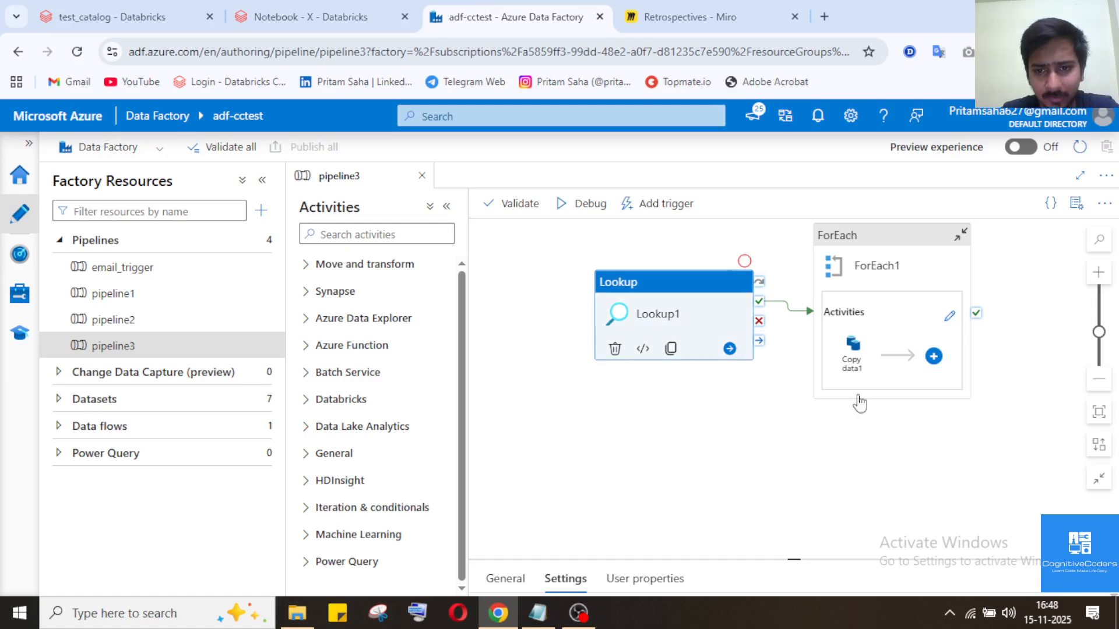
pyautogui.click(565, 579)
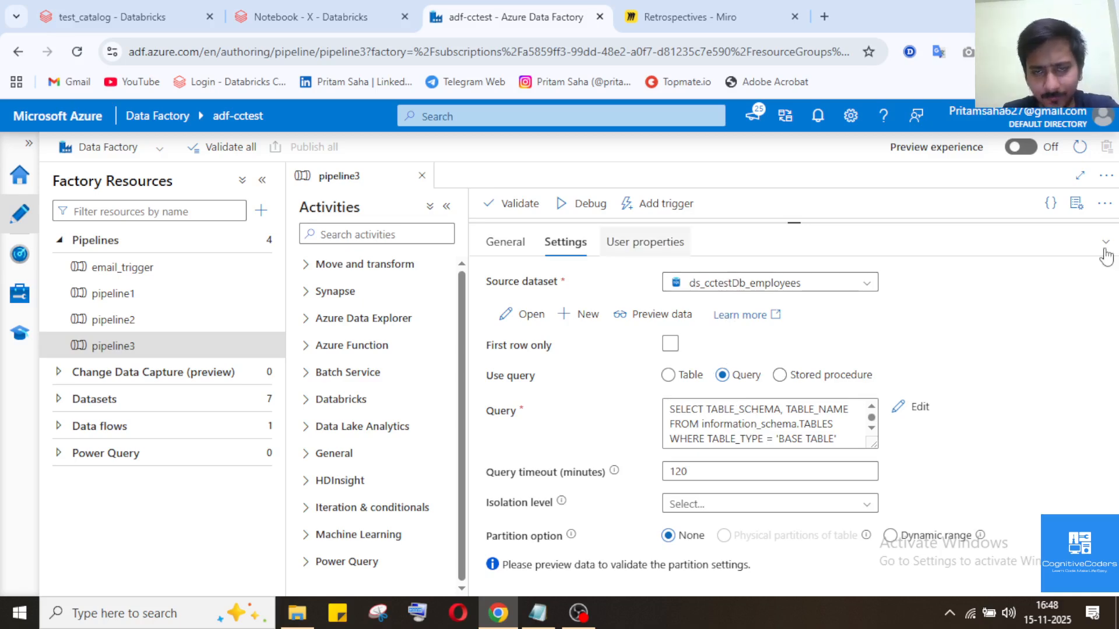
# Switch to the Miro board and view the Databricks Lakeflow Jobs diagram.
pyautogui.click(363, 11)
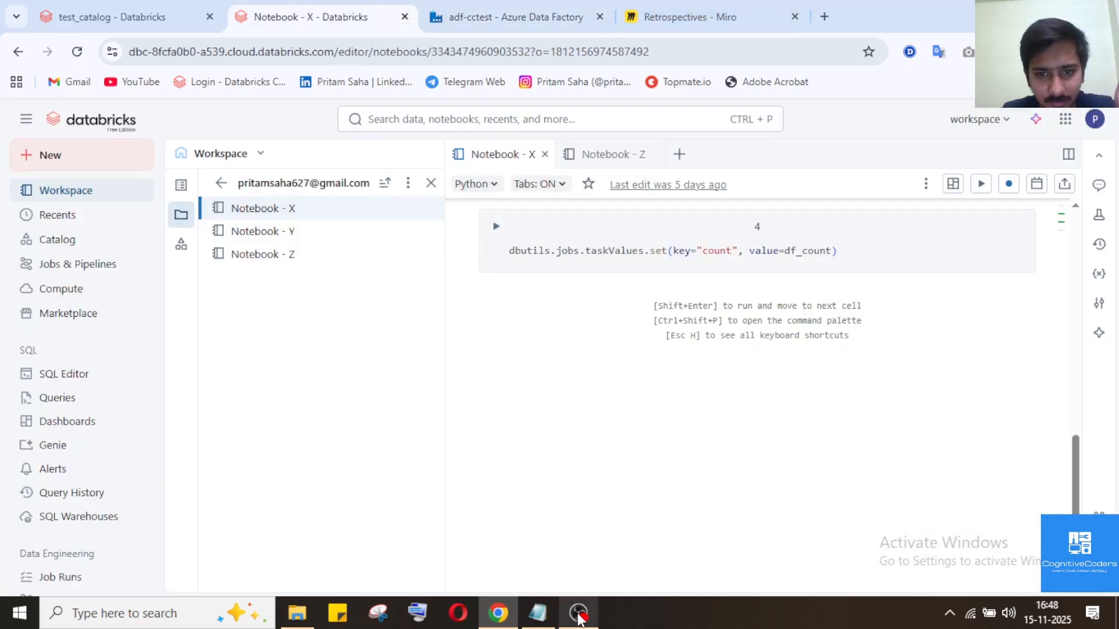
pyautogui.click(579, 614)
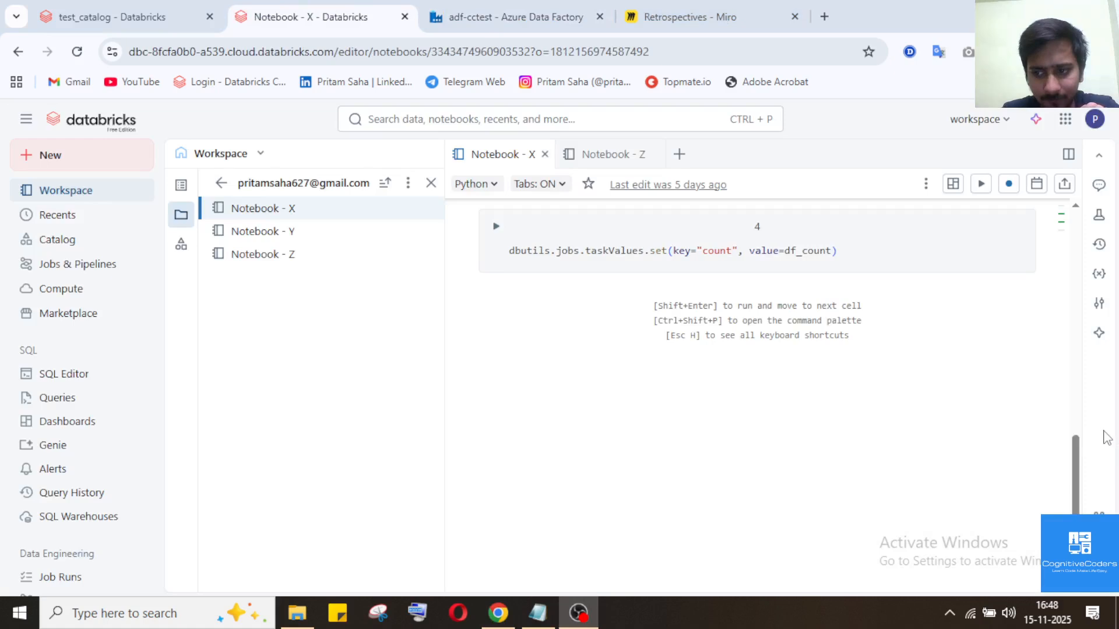
pyautogui.click(579, 611)
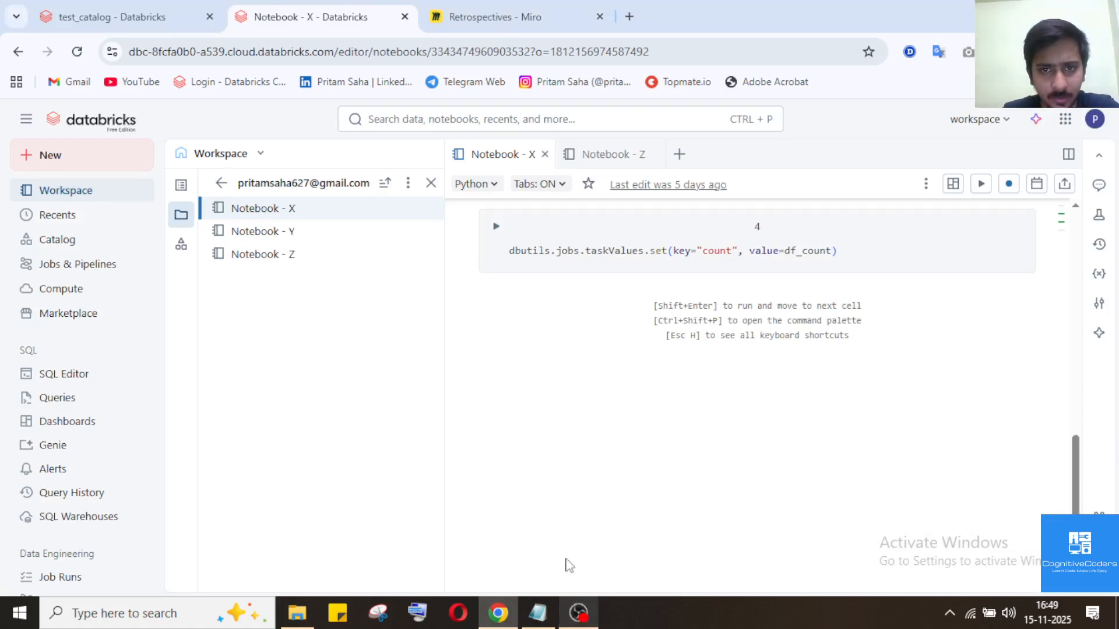
pyautogui.click(530, 17)
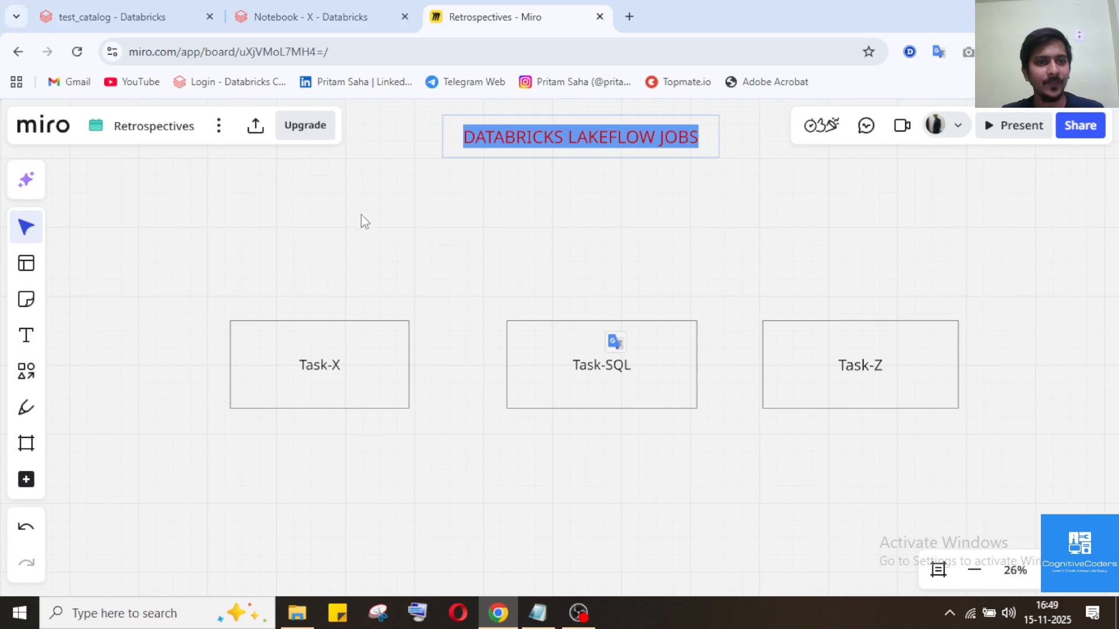
# Switch to Databricks and review the code cells of Notebook - X, from the fruit DataFrame to the count task value.
pyautogui.click(360, 8)
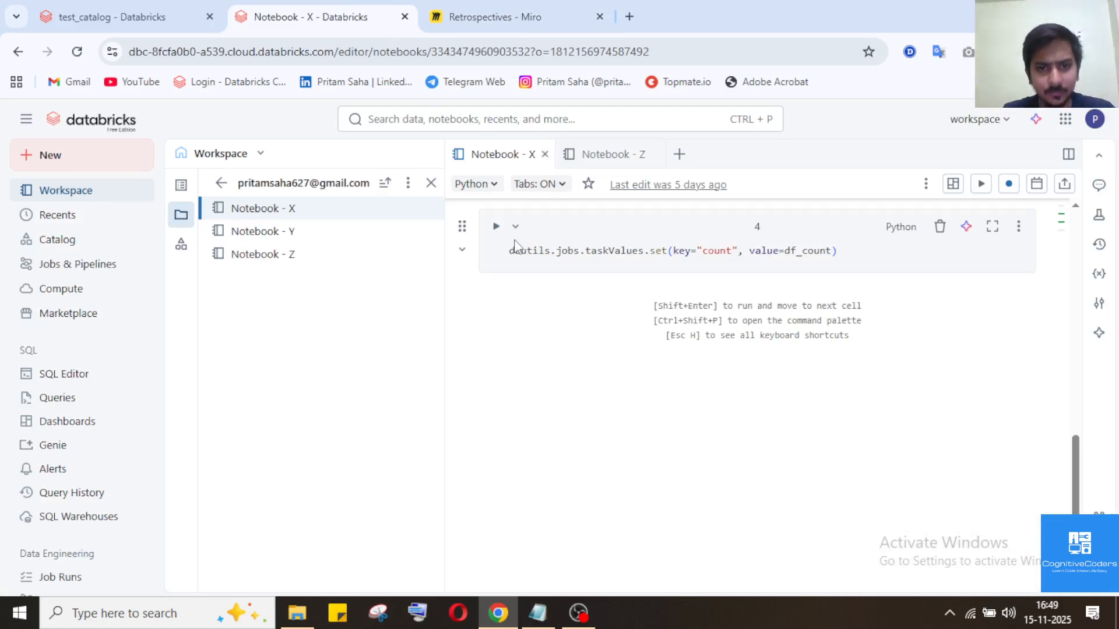
pyautogui.scroll(7, 586, 341)
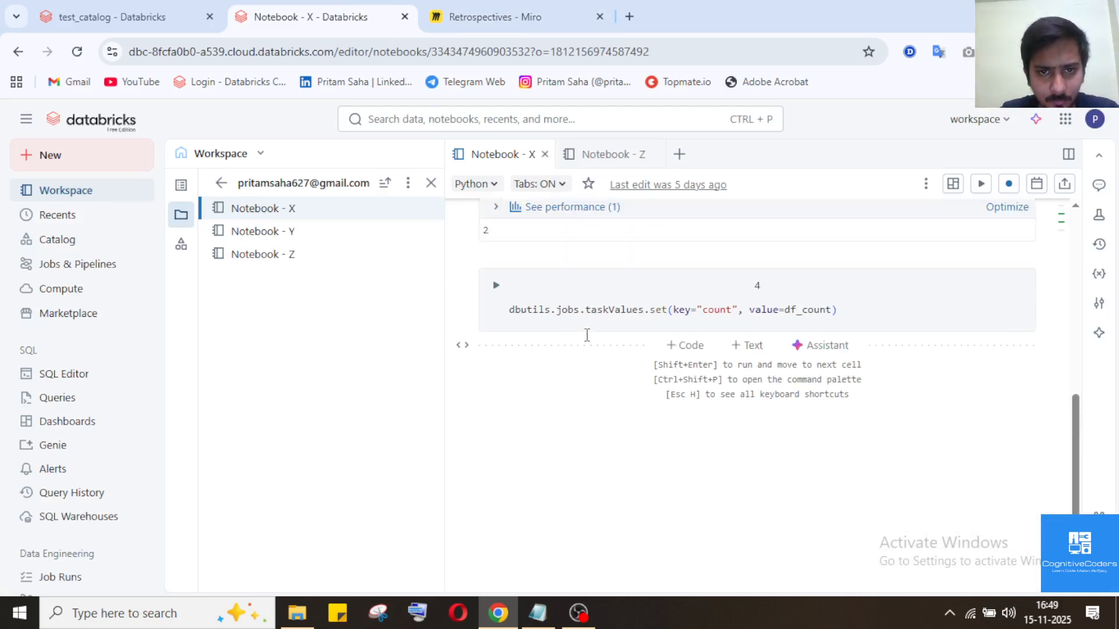
pyautogui.scroll(3, 586, 341)
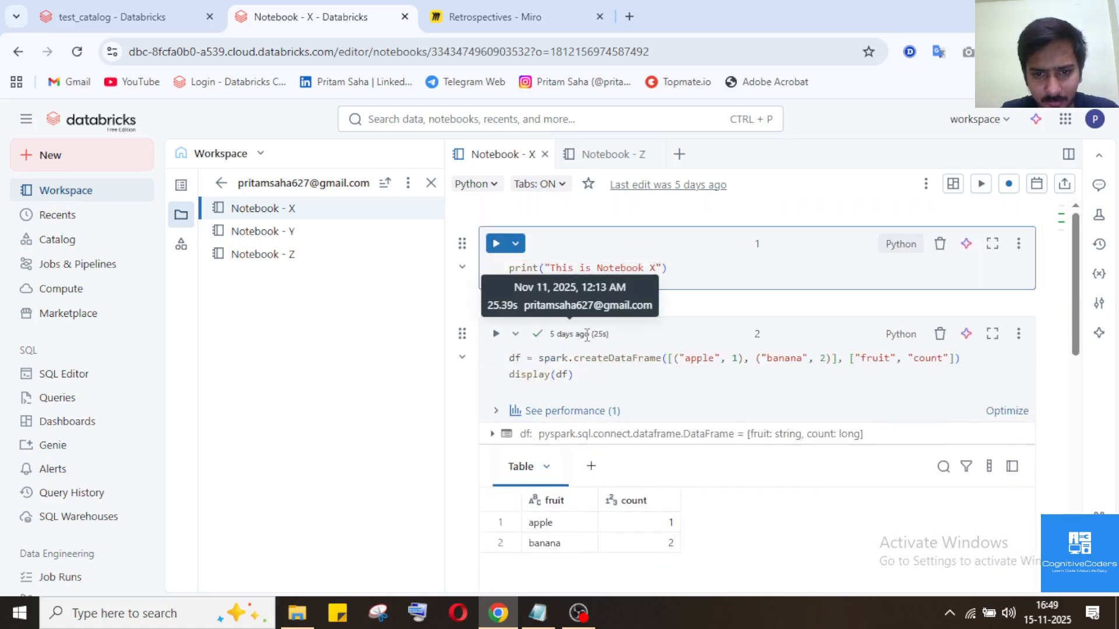
pyautogui.scroll(-1, 663, 330)
pyautogui.scroll(-6, 659, 339)
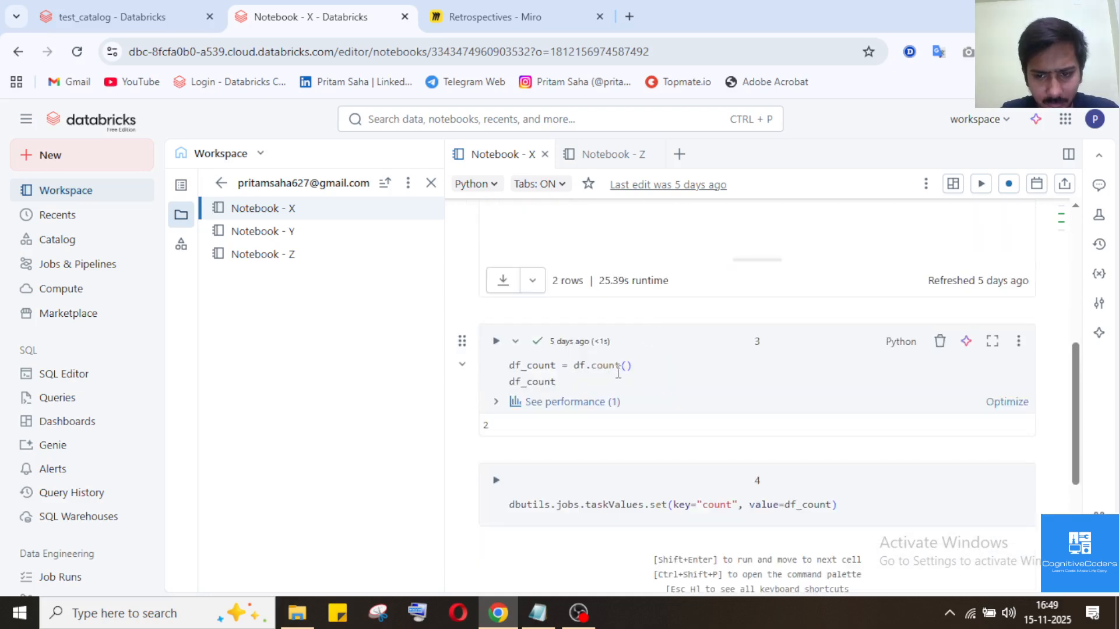
pyautogui.scroll(-2, 641, 416)
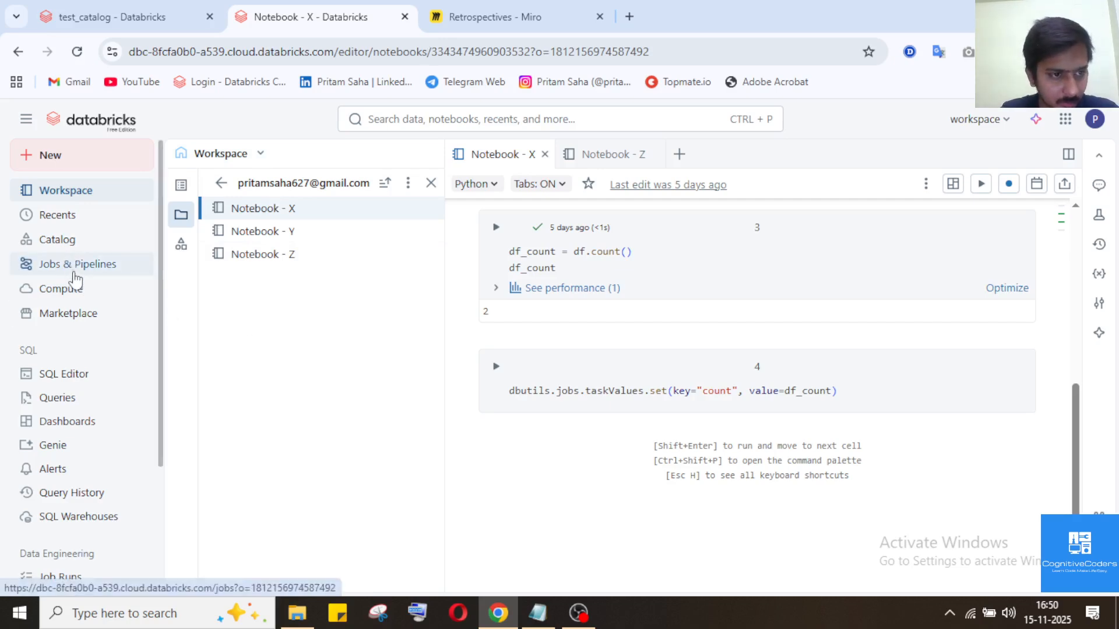
# Examine the schemas under test_catalog and the options for creating a catalog.
pyautogui.click(134, 5)
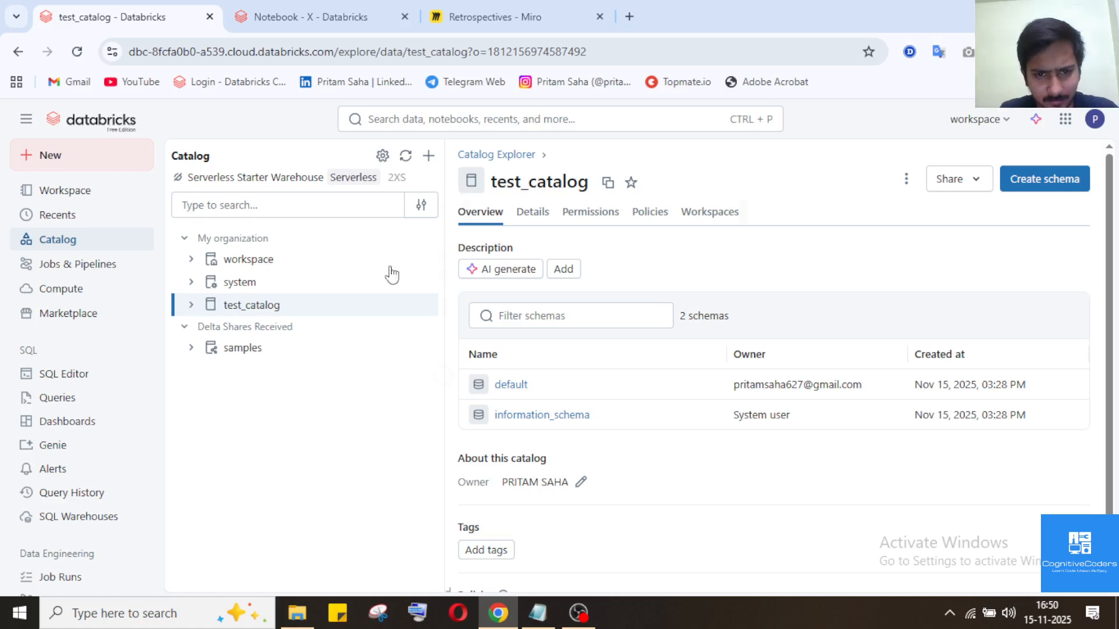
pyautogui.click(190, 304)
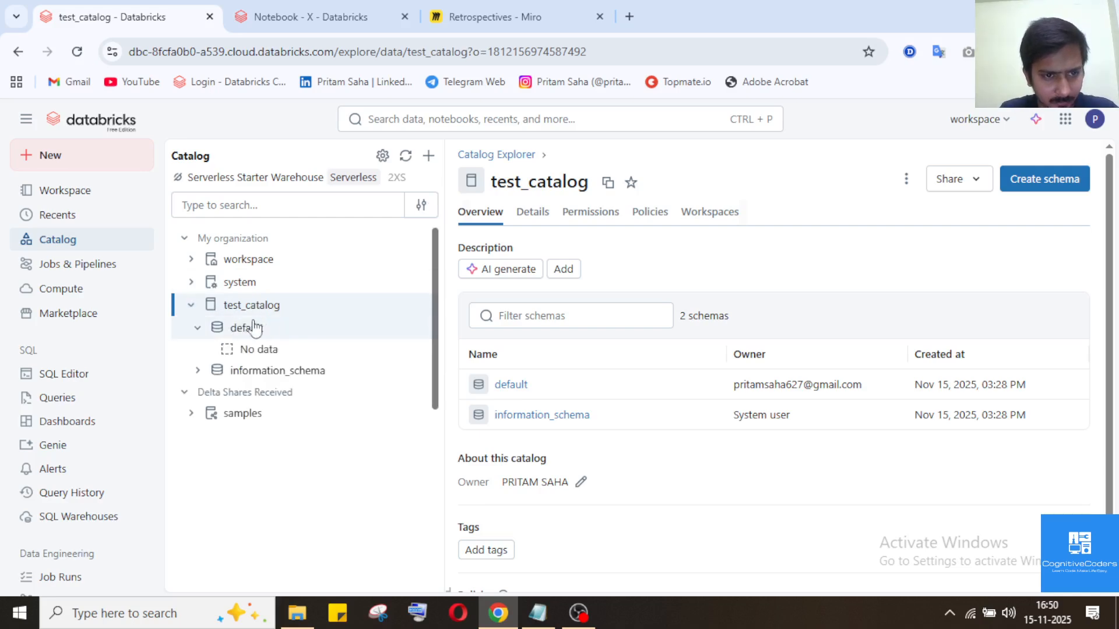
pyautogui.click(429, 156)
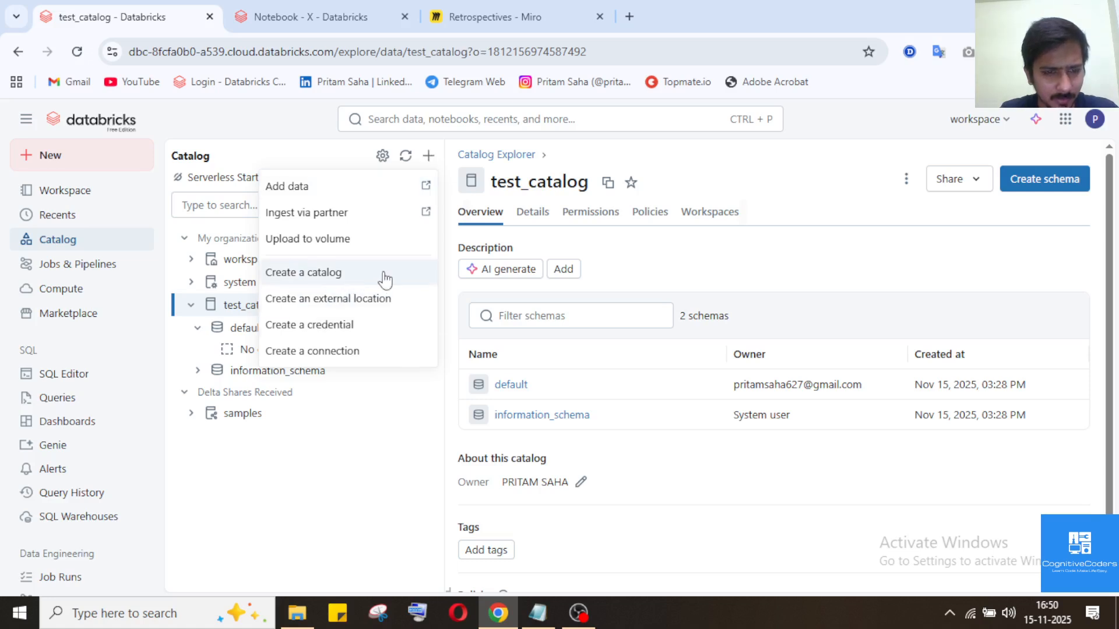
pyautogui.click(303, 481)
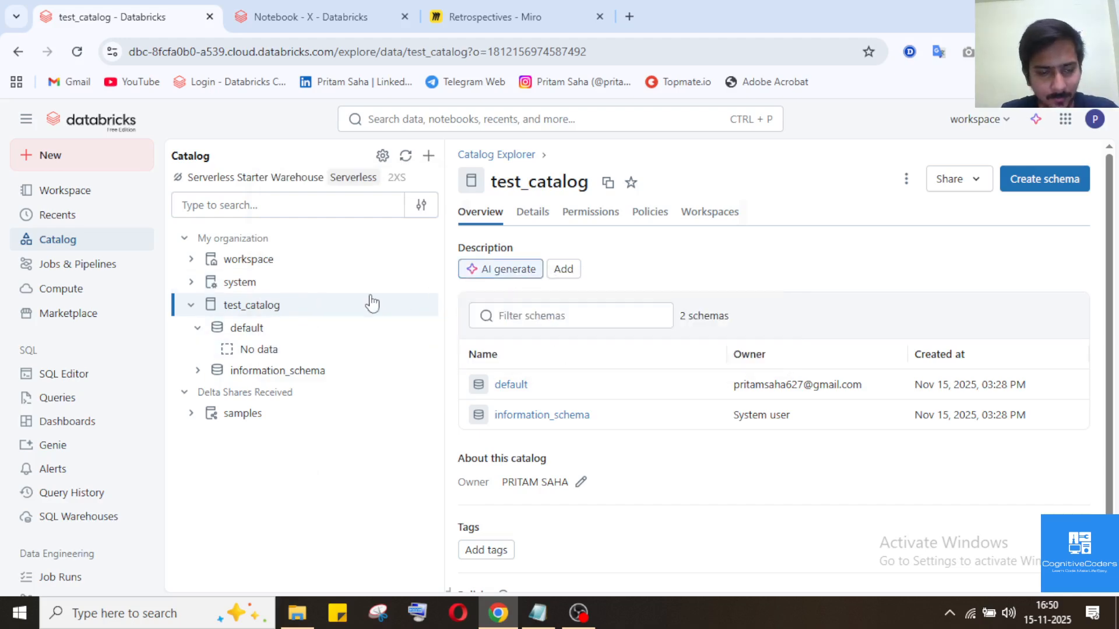
pyautogui.moveTo(274, 338)
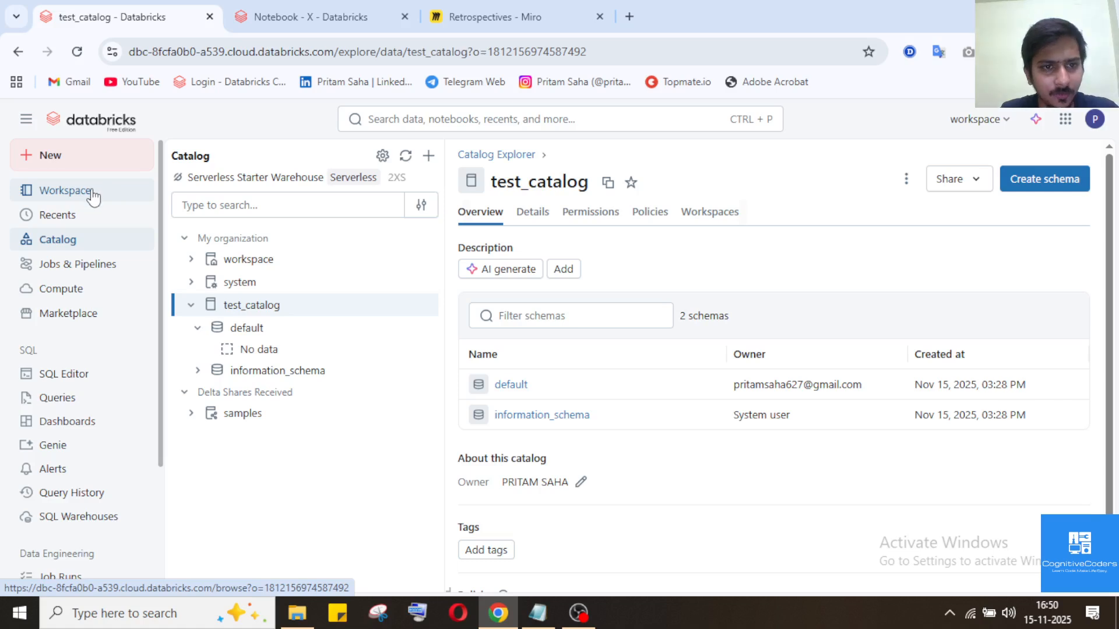
# Create a new file in the workspace folder that holds the notebooks and name it test.sql.
pyautogui.click(285, 7)
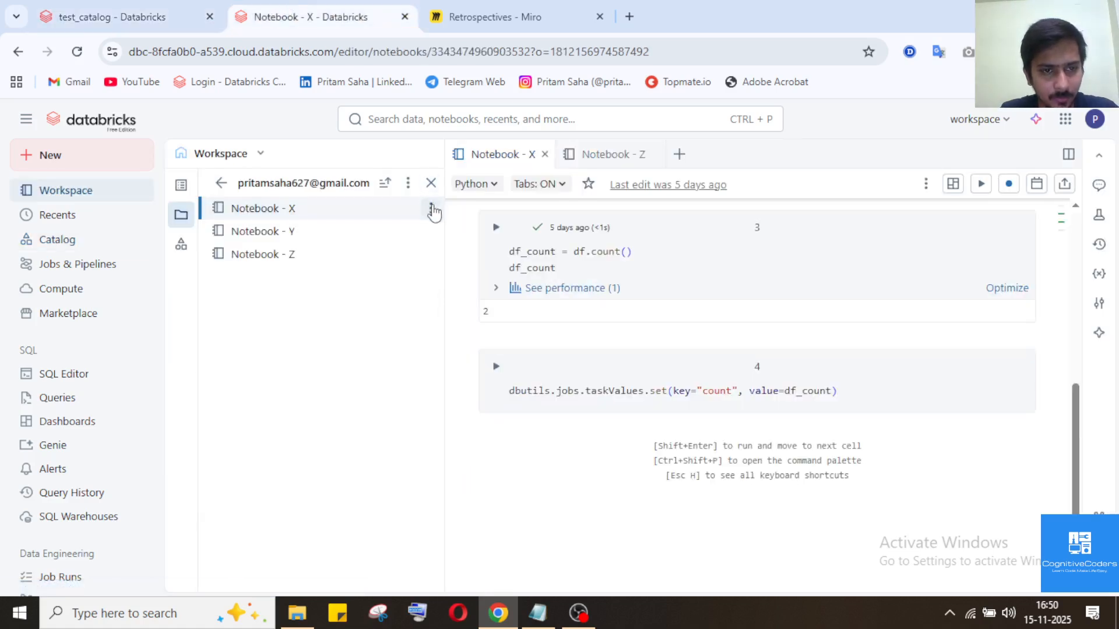
pyautogui.click(408, 183)
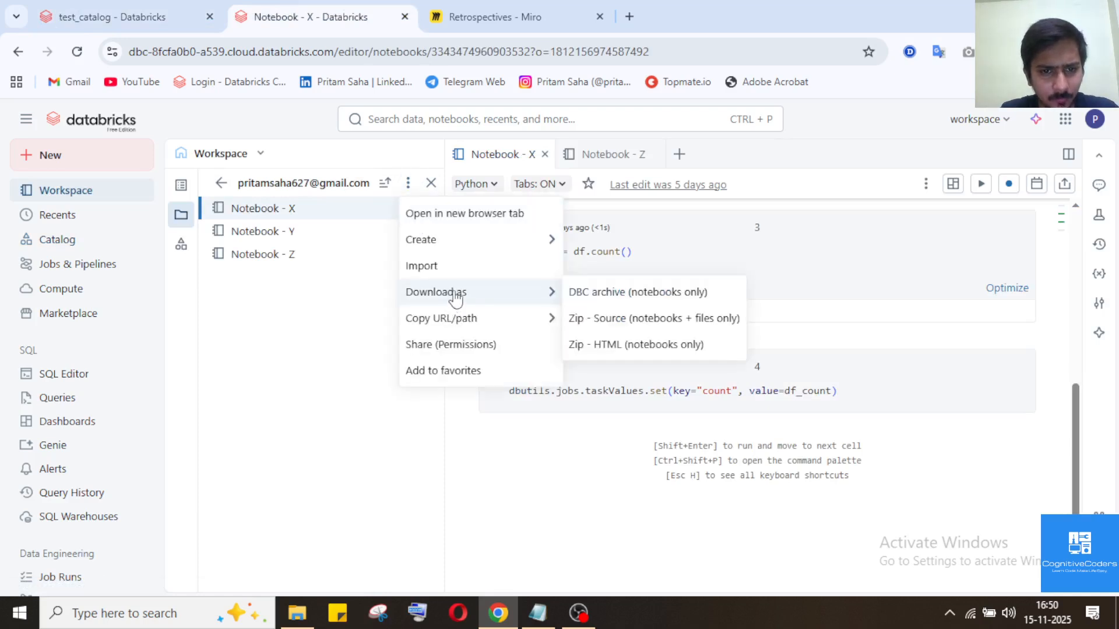
pyautogui.moveTo(444, 243)
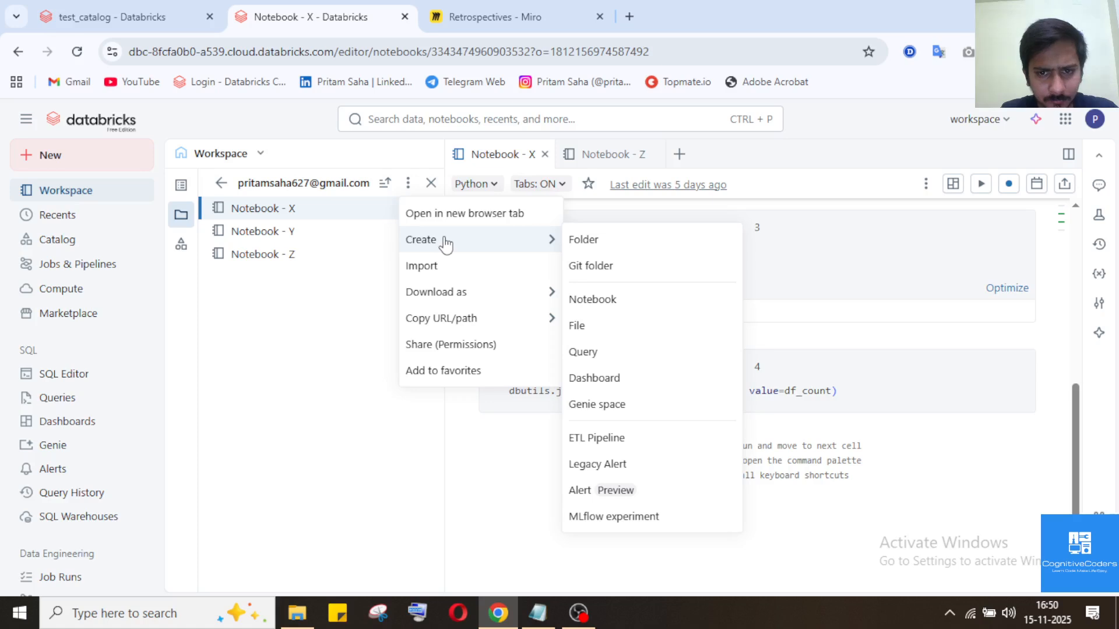
pyautogui.click(606, 335)
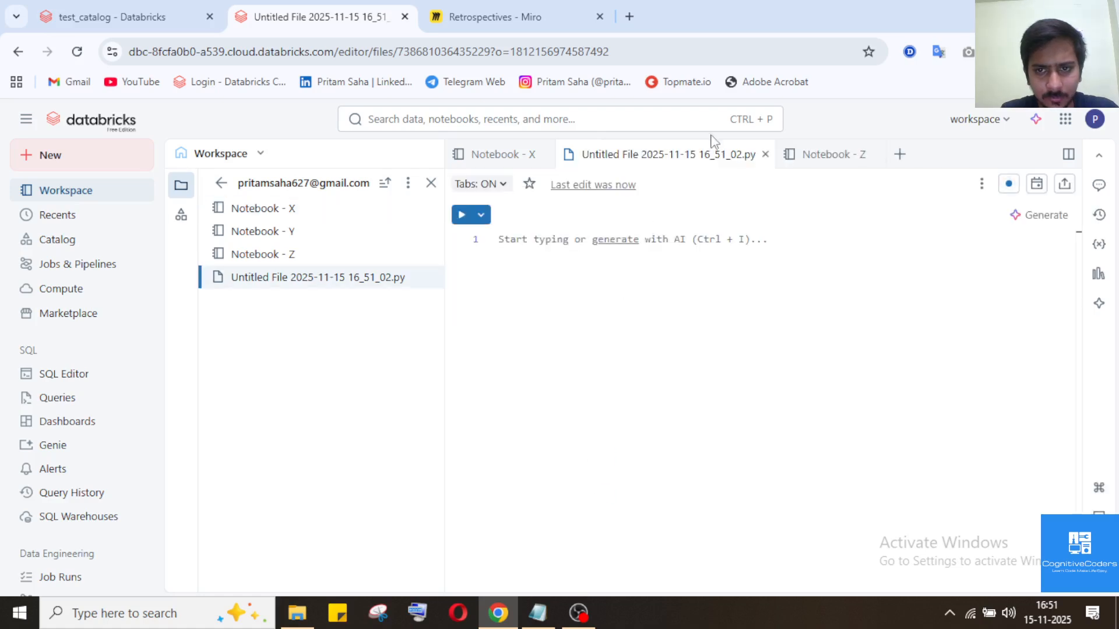
pyautogui.click(705, 154)
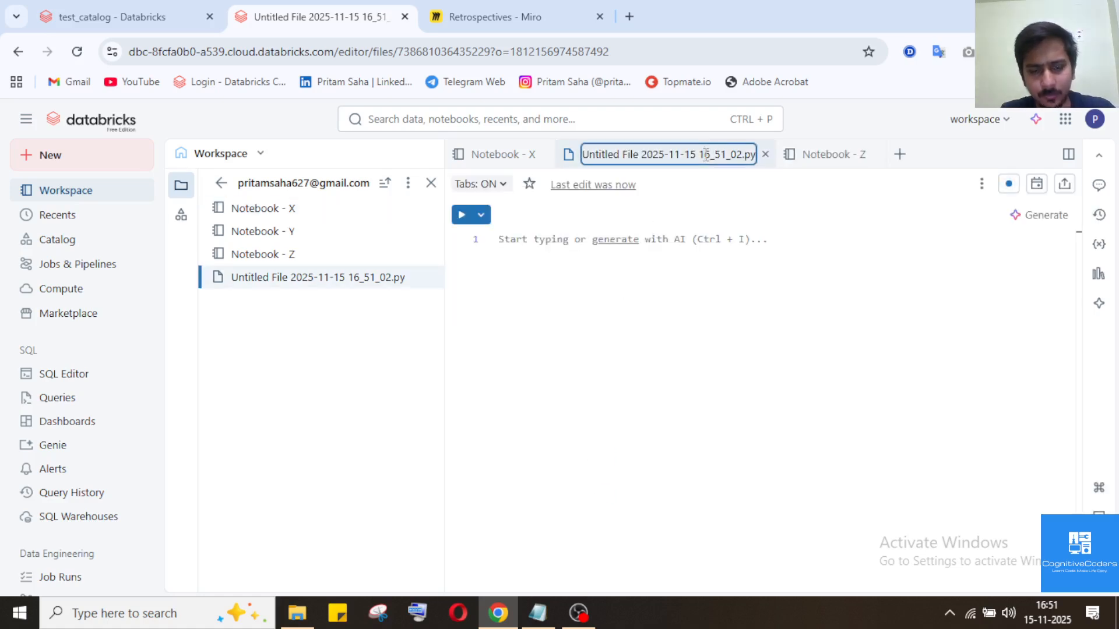
pyautogui.hotkey('ctrl', 'a')
pyautogui.write('t')
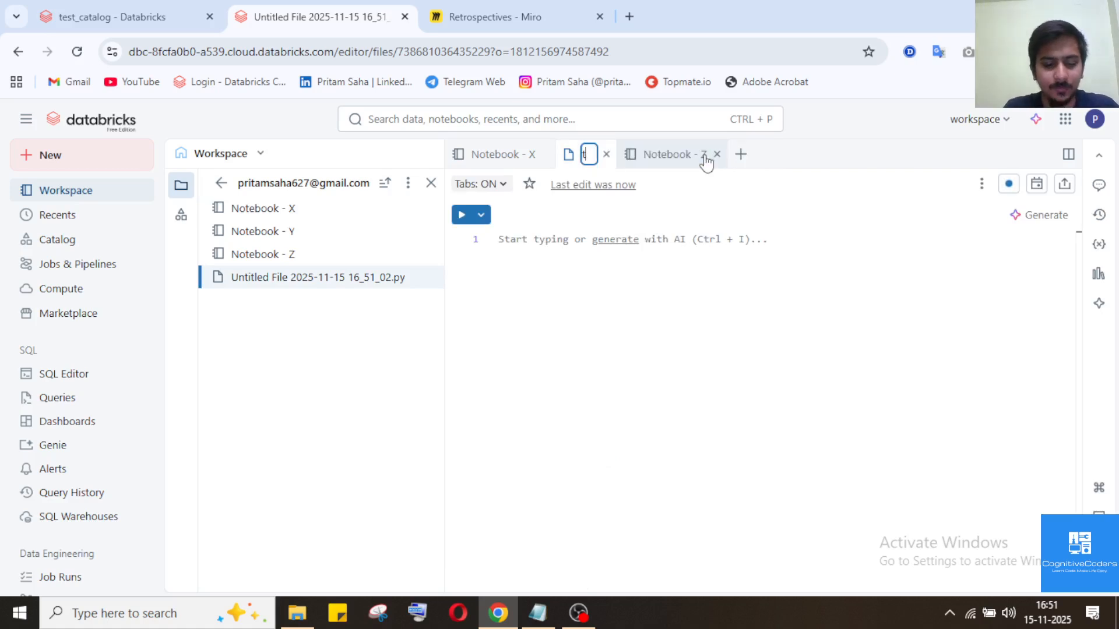
pyautogui.write('est.sql')
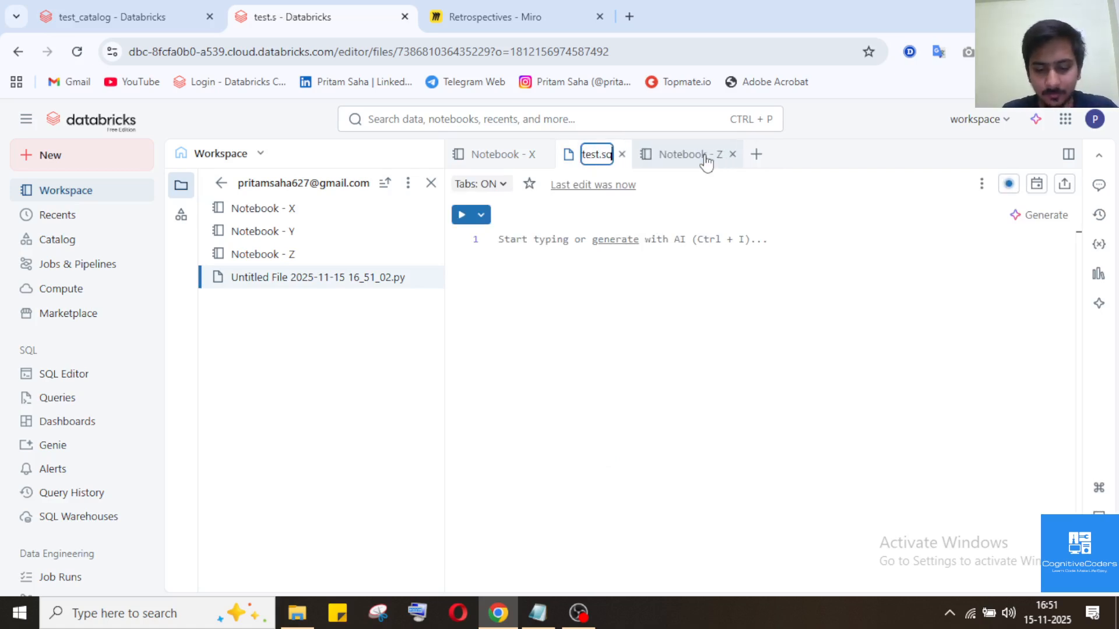
pyautogui.click(701, 236)
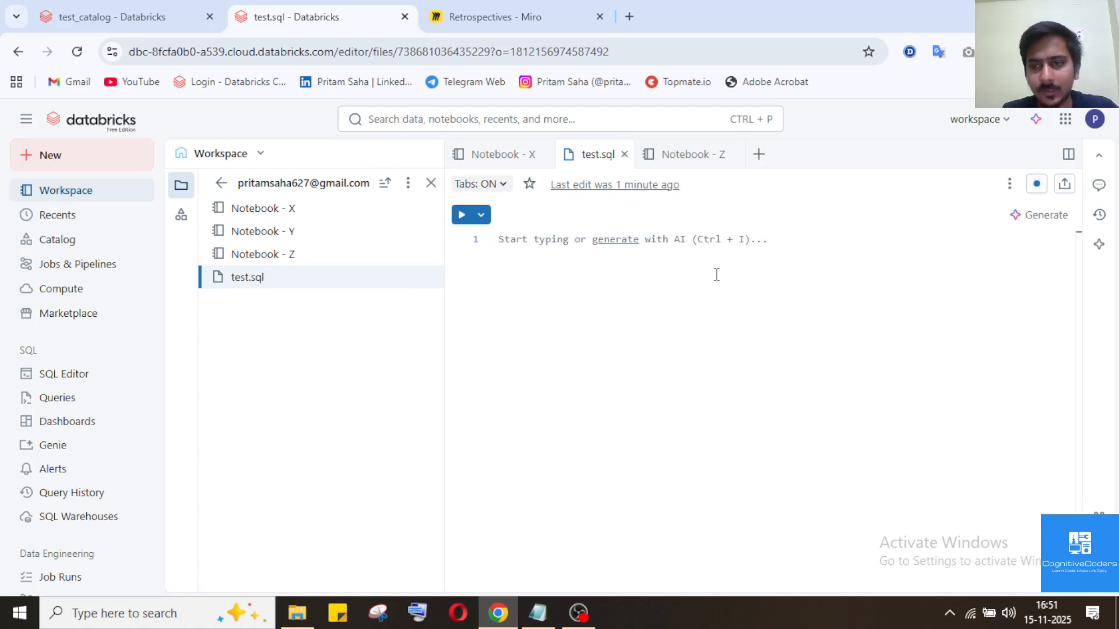
# Generate SQL in test.sql with the AI prompt "create ddl for employee table nd insert 5 records".
pyautogui.click(1031, 222)
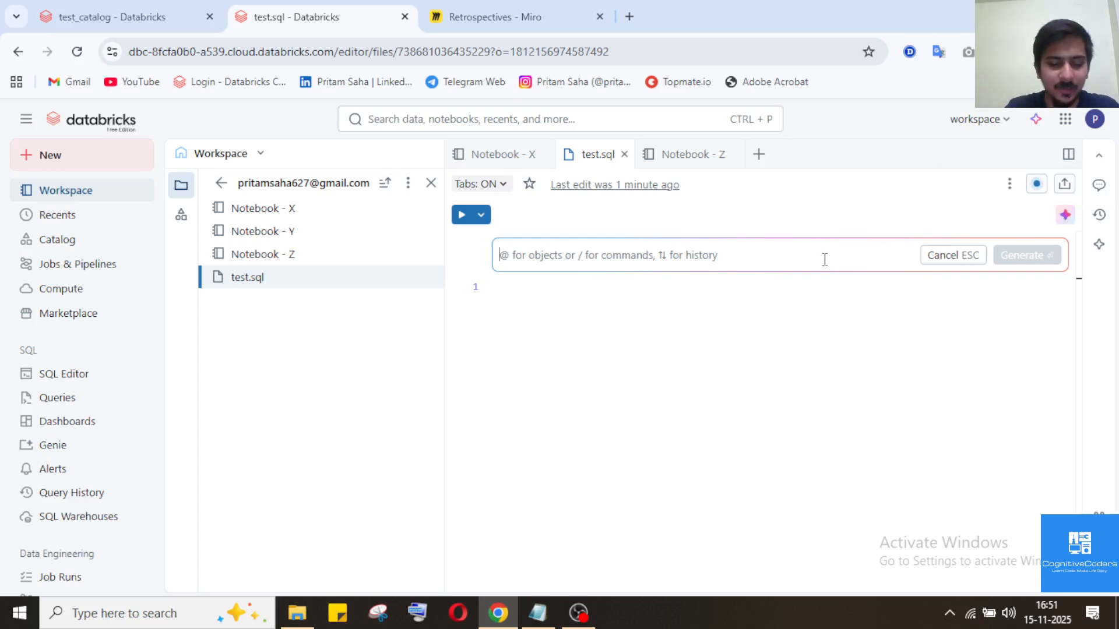
pyautogui.write('create')
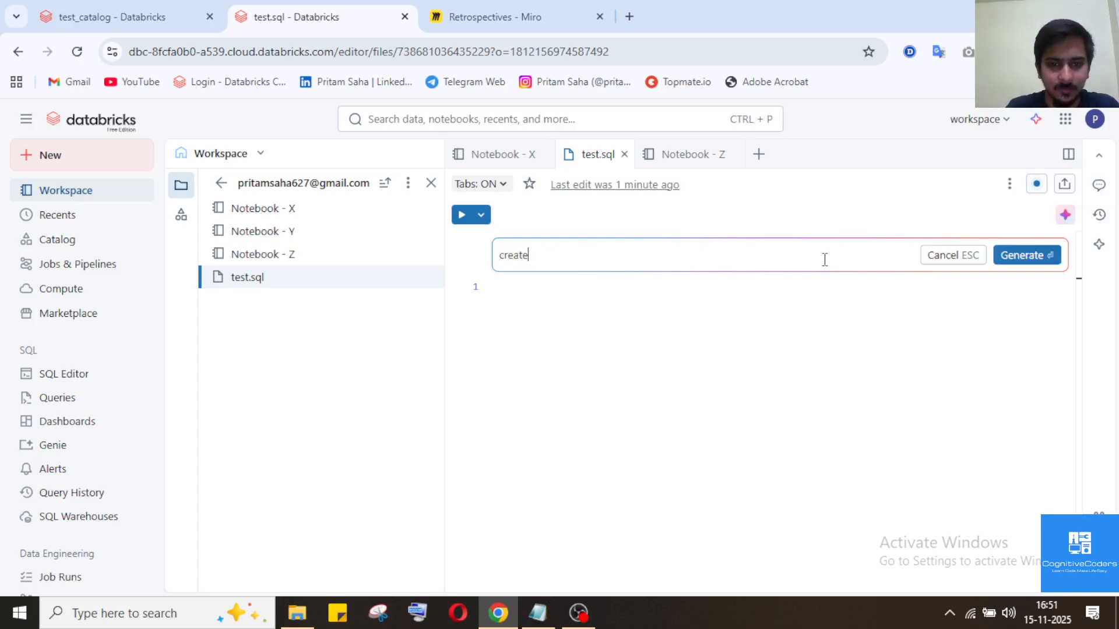
pyautogui.write(' ddl ')
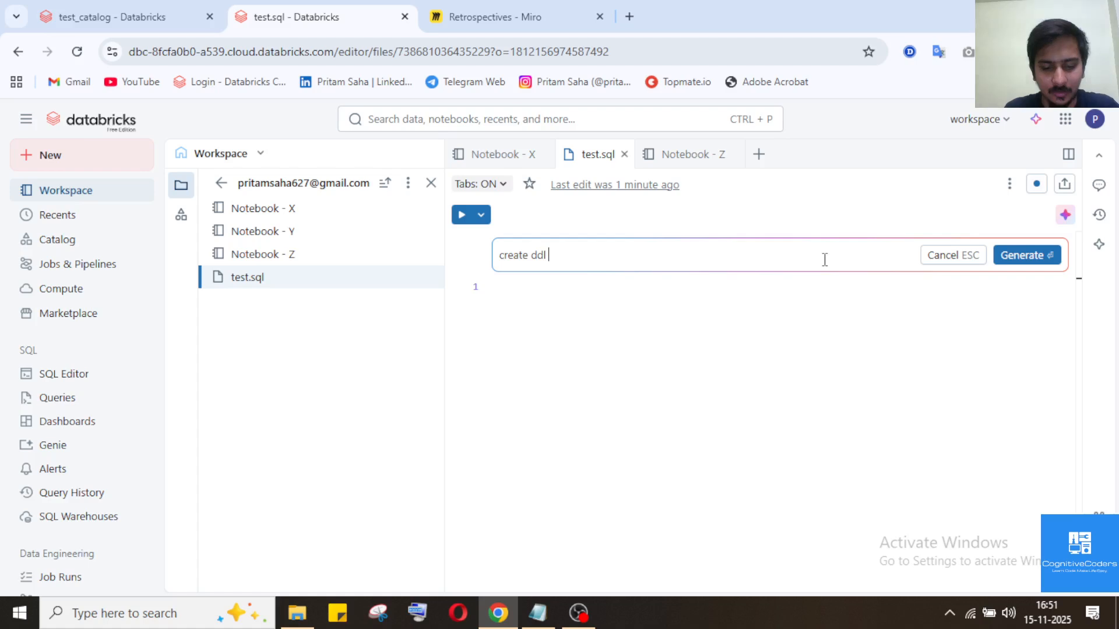
pyautogui.write('for emplo')
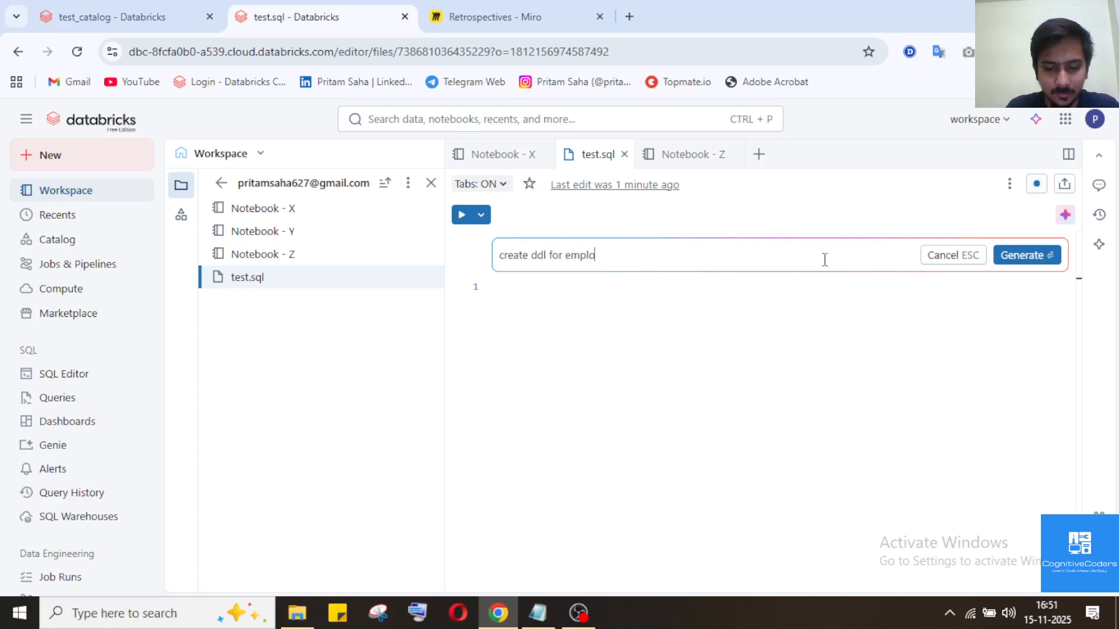
pyautogui.write('yee tab')
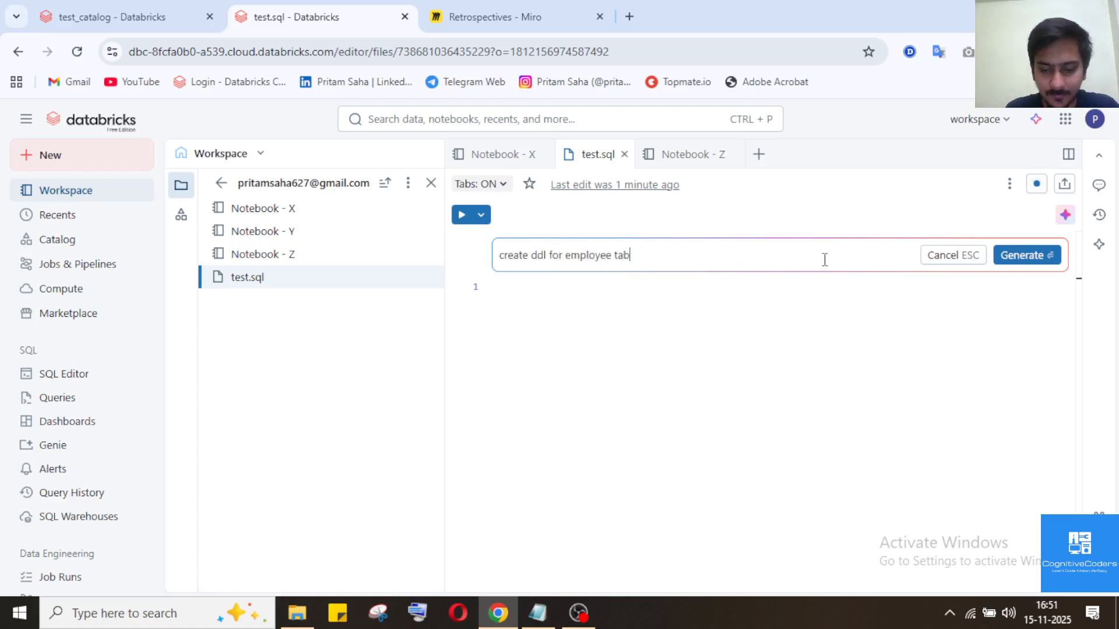
pyautogui.write('le ')
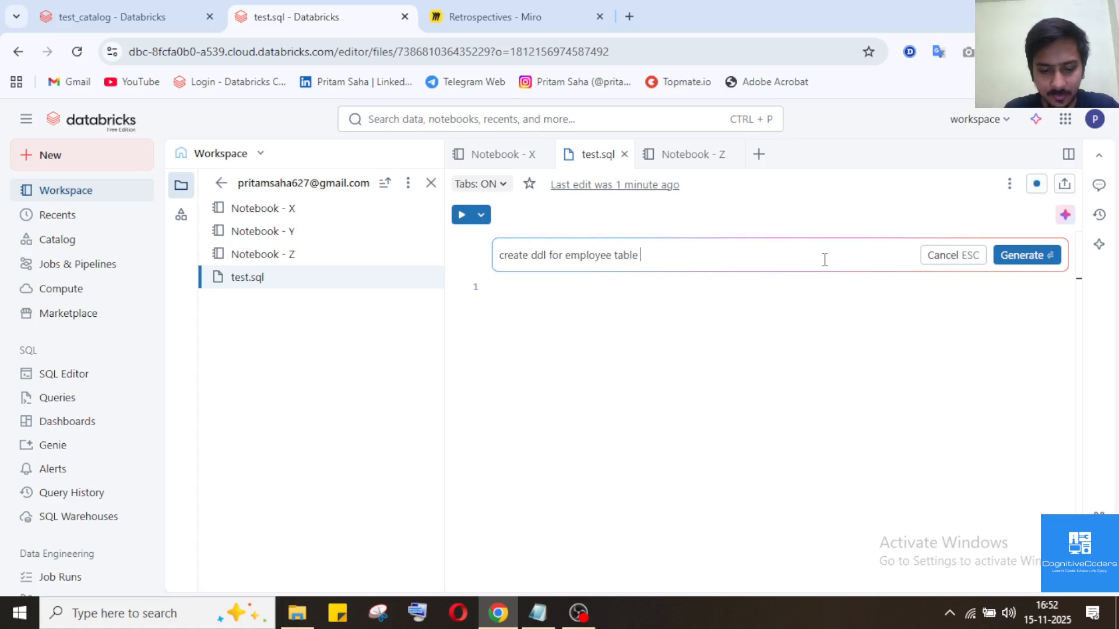
pyautogui.write('nd insert')
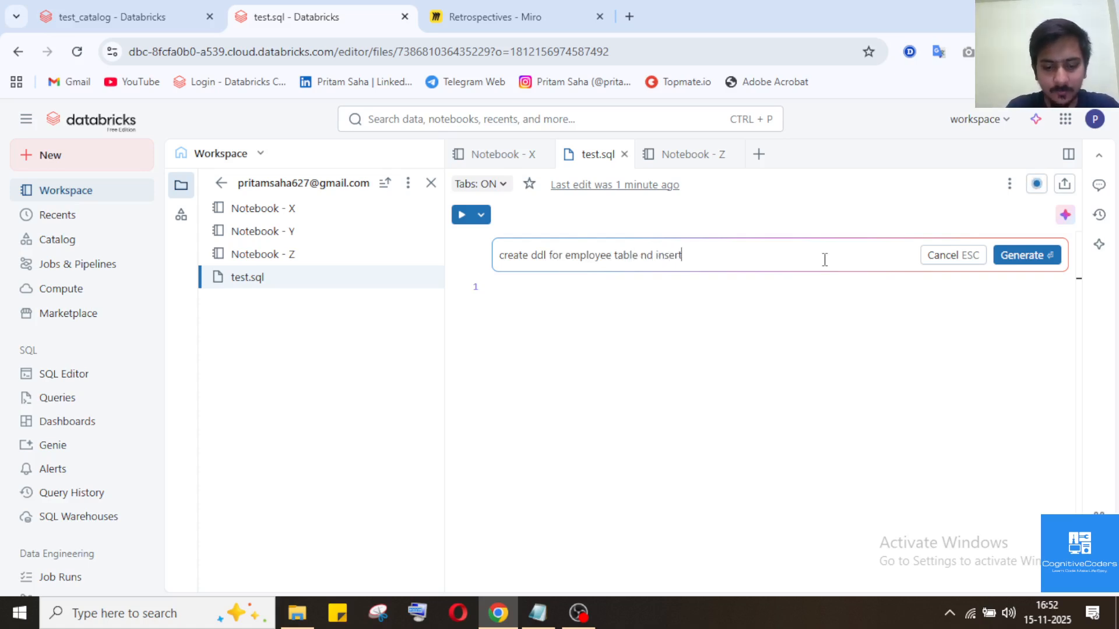
pyautogui.write(' 5 recor')
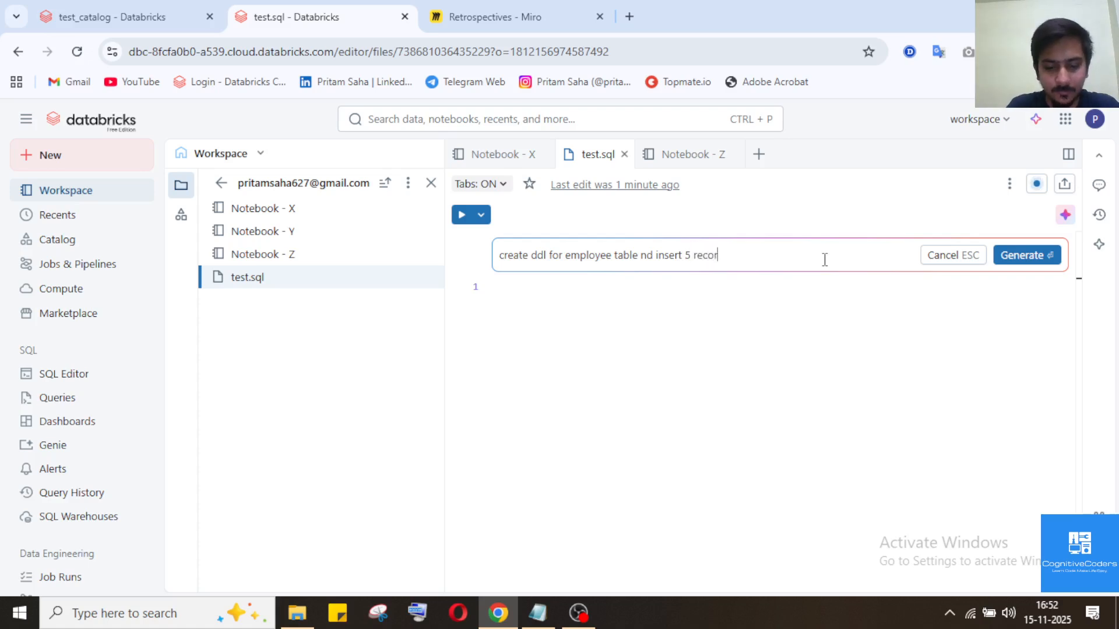
pyautogui.write('ds')
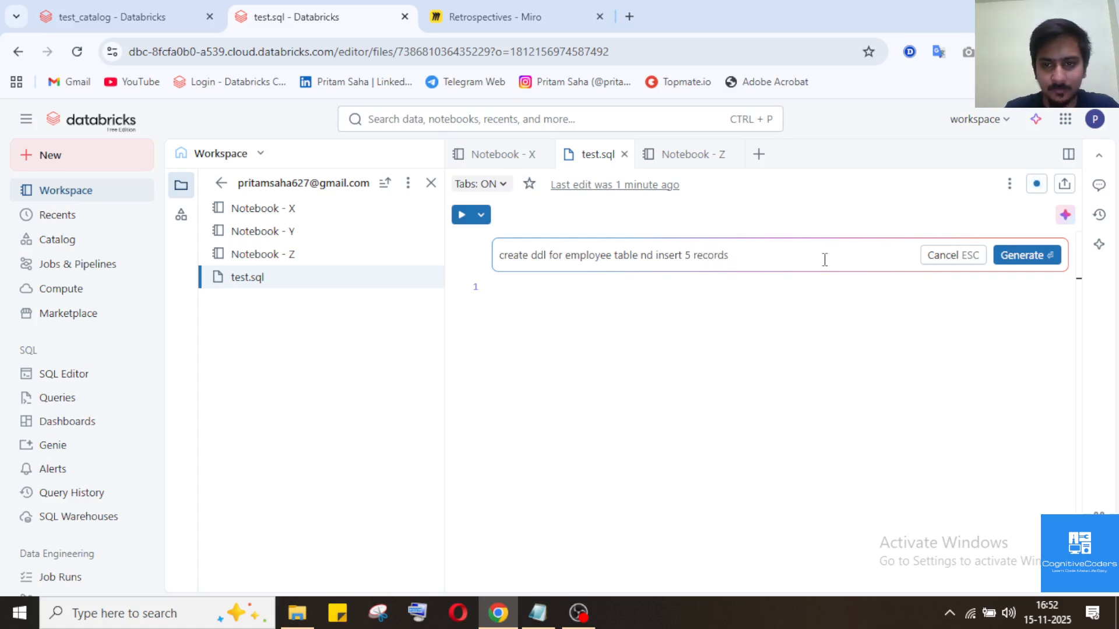
pyautogui.click(1036, 265)
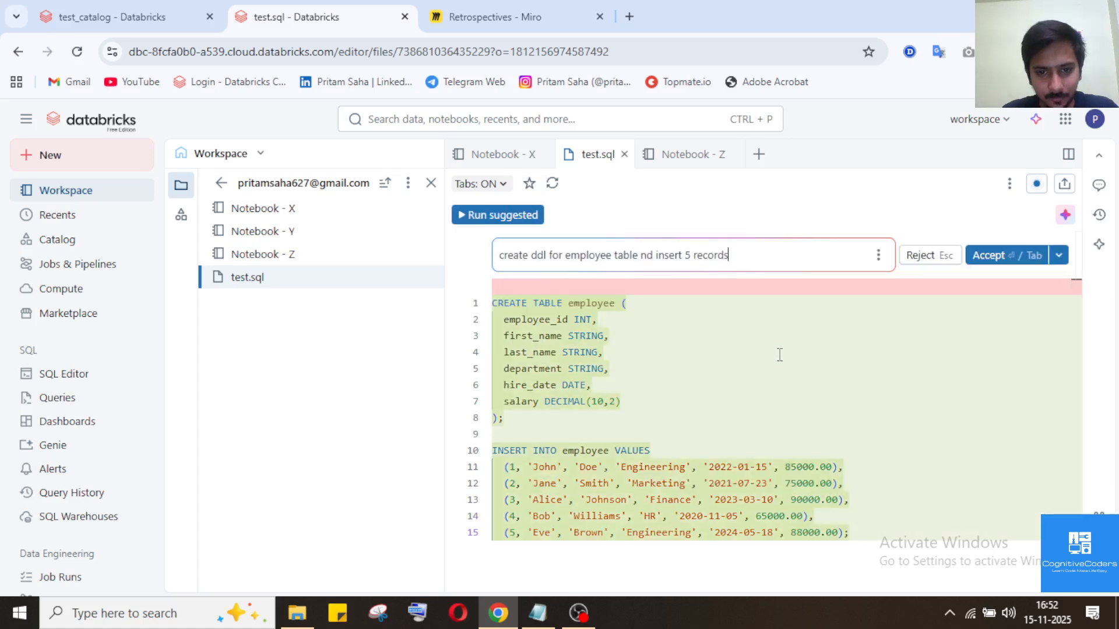
# Accept the AI-generated SQL in test.sql and review its CREATE TABLE and INSERT INTO statements.
pyautogui.click(984, 266)
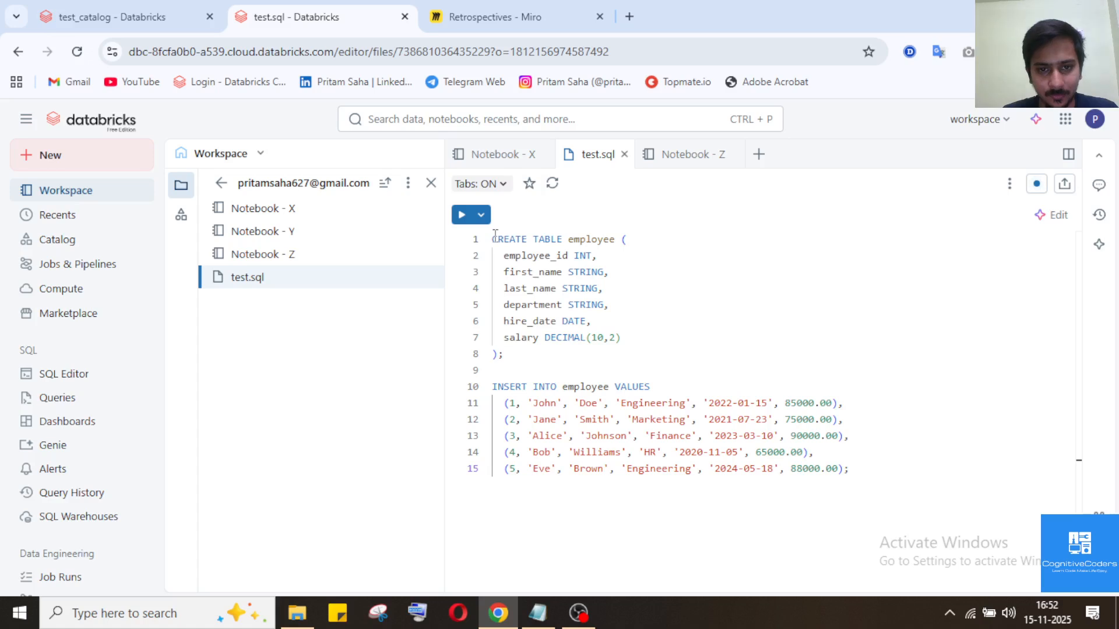
pyautogui.moveTo(493, 239); pyautogui.dragTo(620, 375)
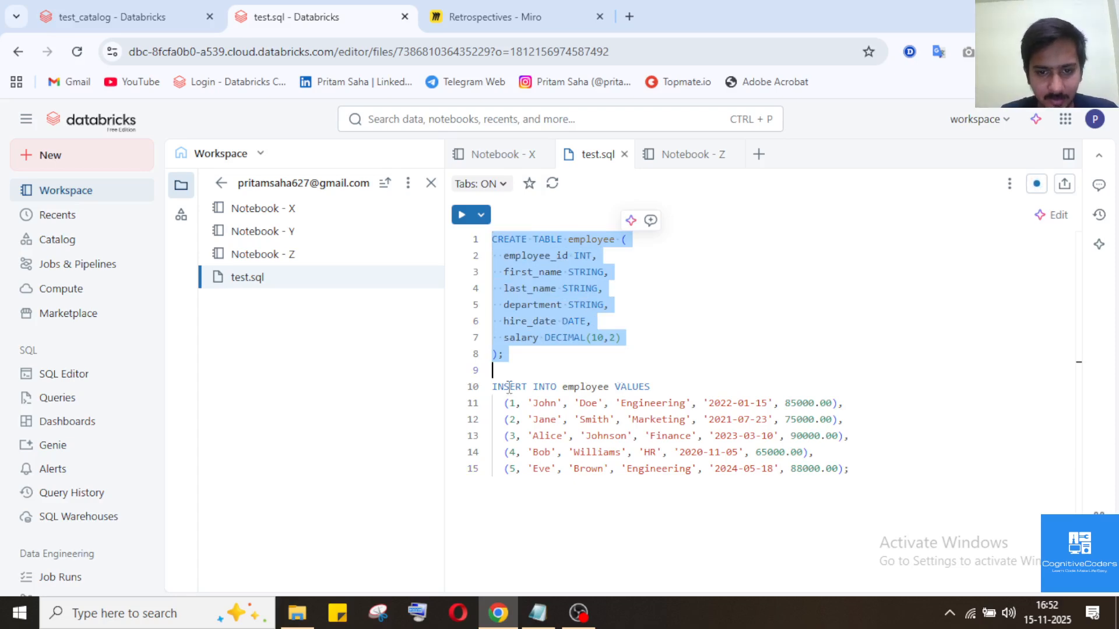
pyautogui.moveTo(492, 387); pyautogui.dragTo(655, 469)
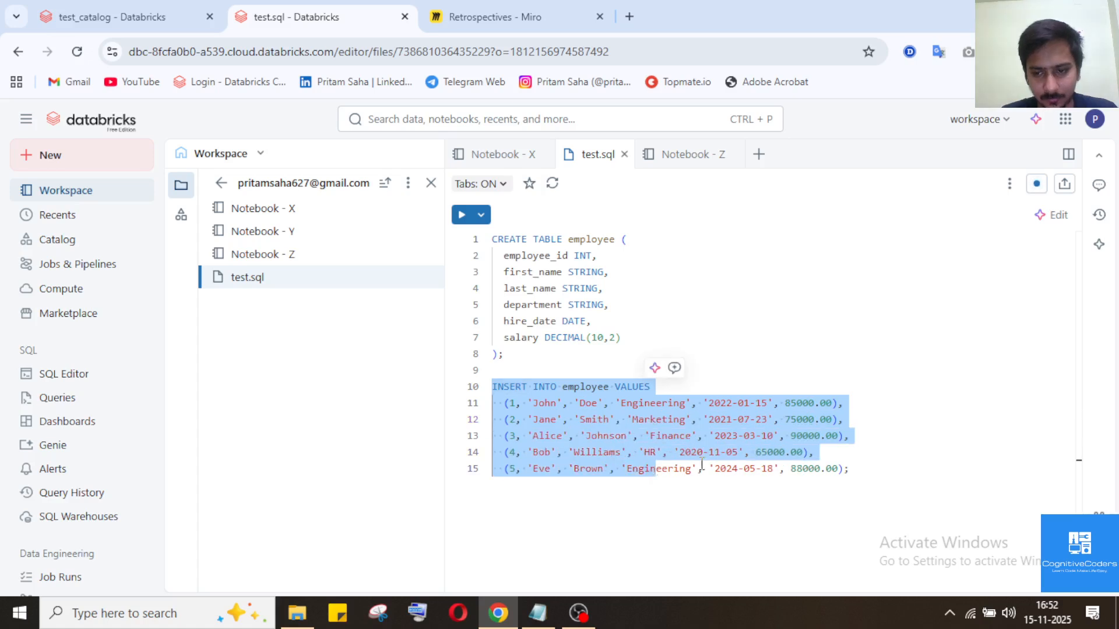
pyautogui.moveTo(857, 469); pyautogui.dragTo(532, 387)
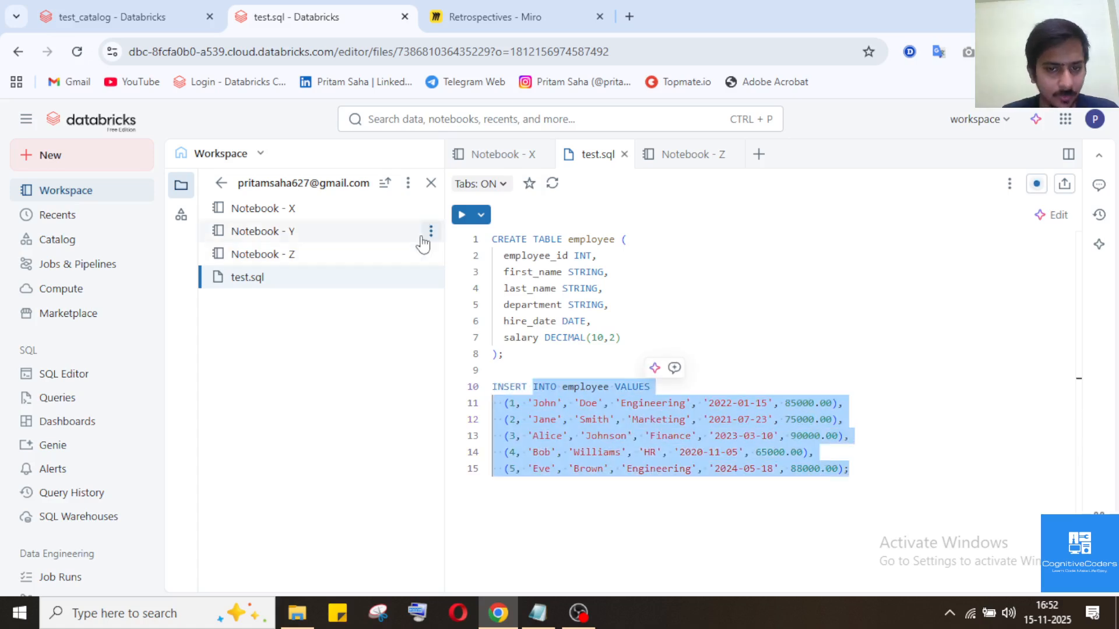
# Check the default schema under test_catalog and qualify the table name in the CREATE TABLE statement as test_catalog.default.employee.
pyautogui.click(113, 14)
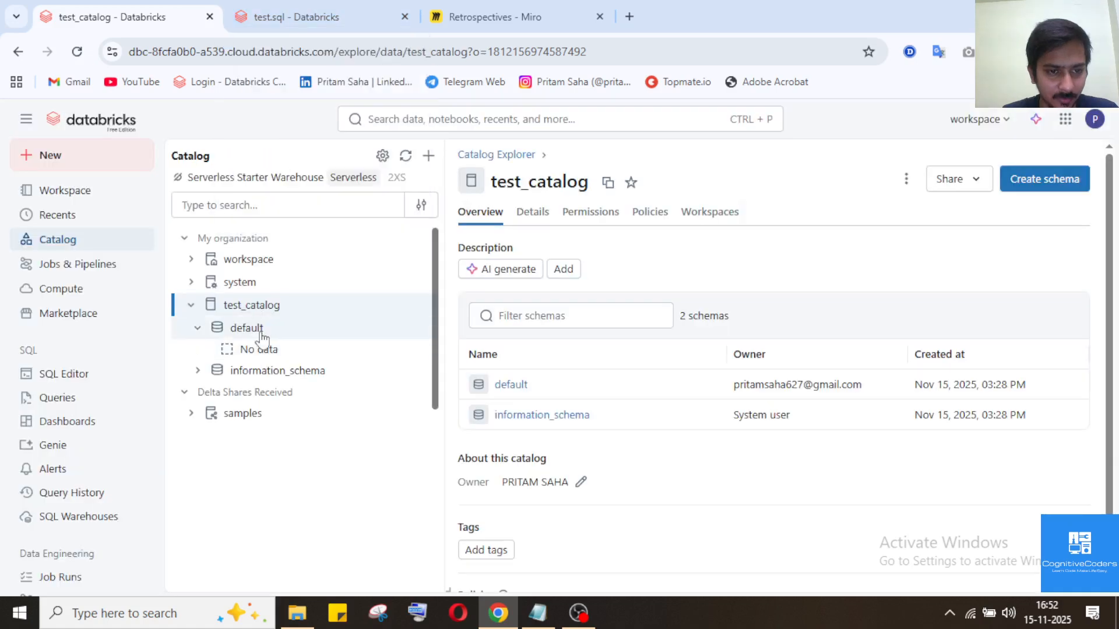
pyautogui.click(315, 23)
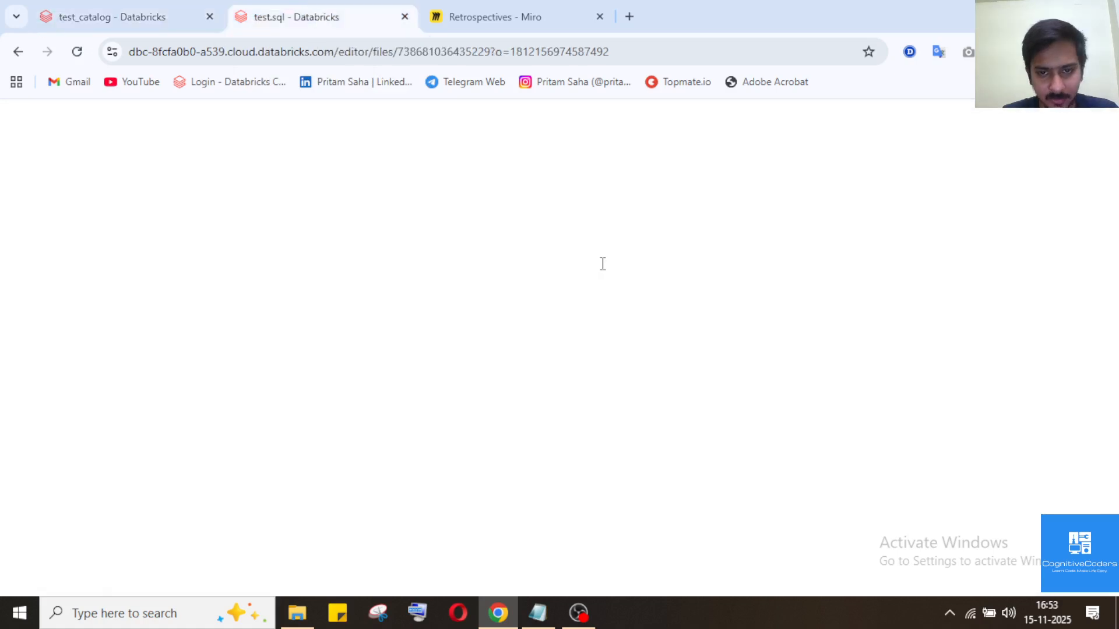
pyautogui.click(569, 239)
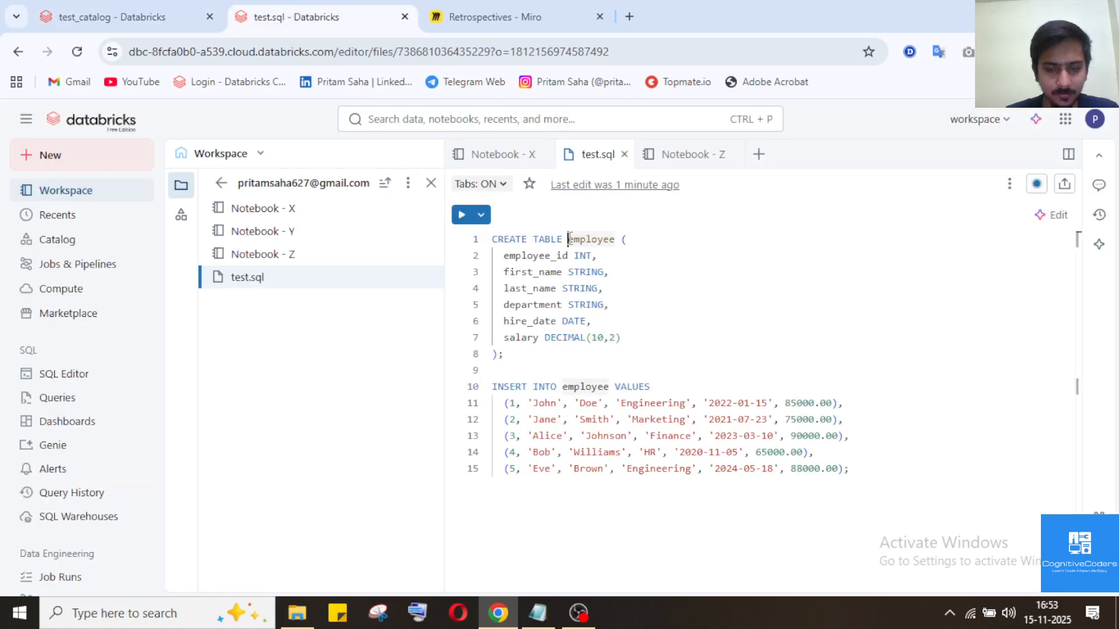
pyautogui.write('test_')
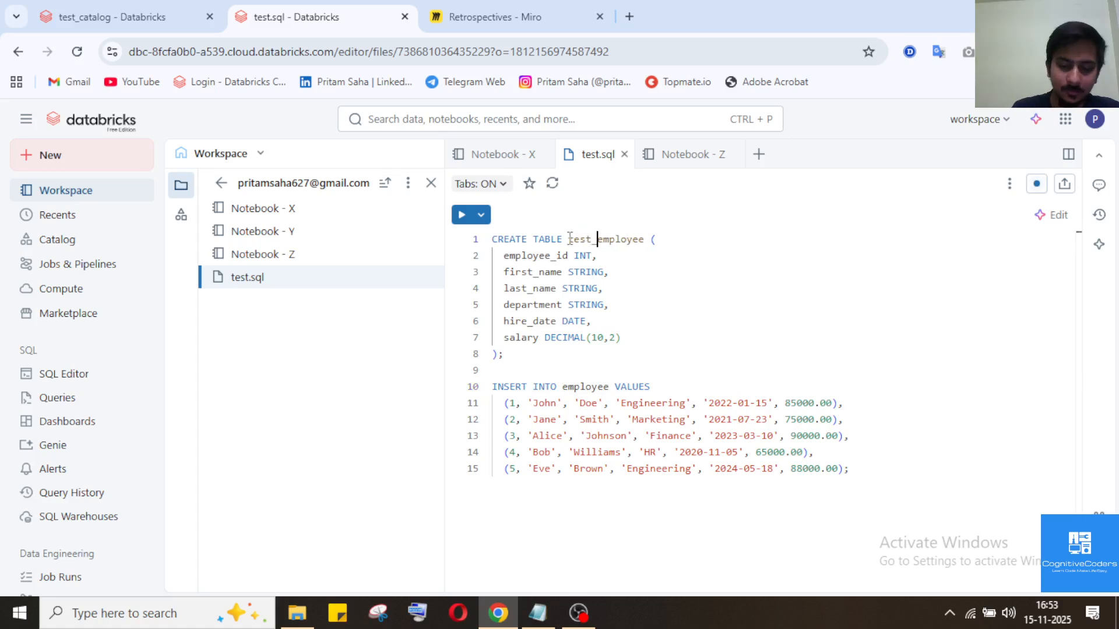
pyautogui.write('catalog')
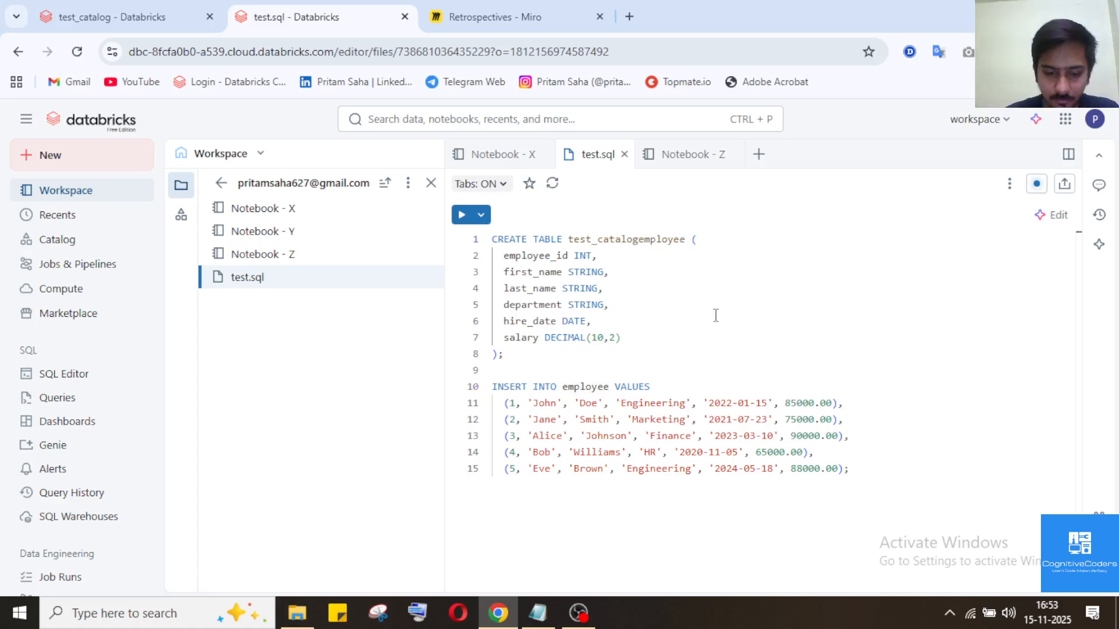
pyautogui.write('.defaul')
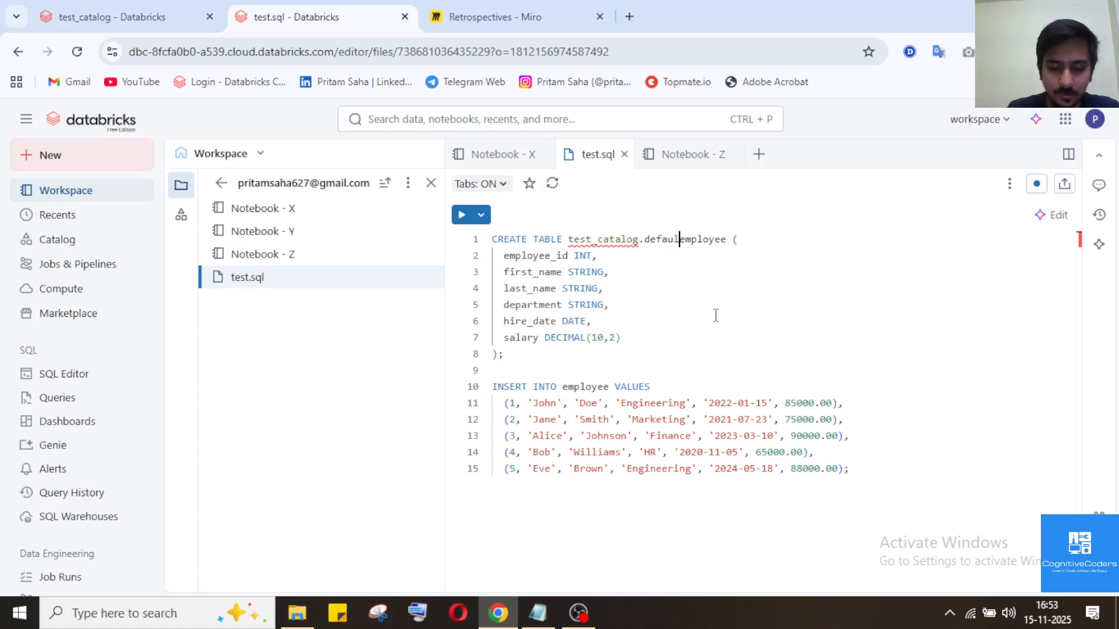
pyautogui.write('t.')
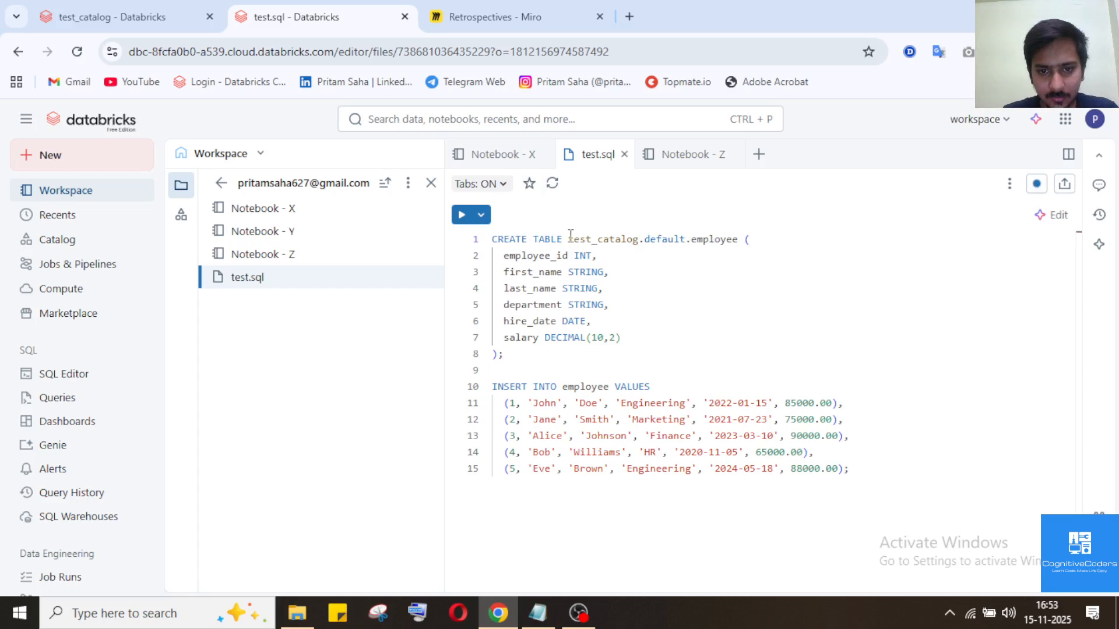
# Copy the qualified name test_catalog.default.employee over the table name in the INSERT INTO statement.
pyautogui.moveTo(570, 238); pyautogui.dragTo(733, 242)
pyautogui.hotkey('ctrl', 'c')
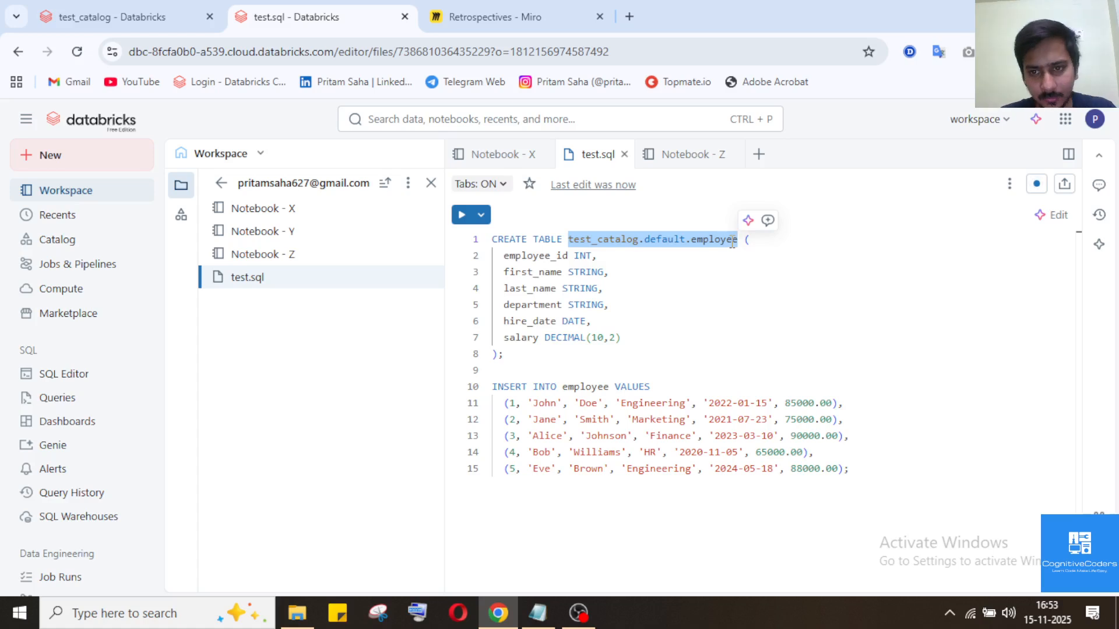
pyautogui.doubleClick(592, 387)
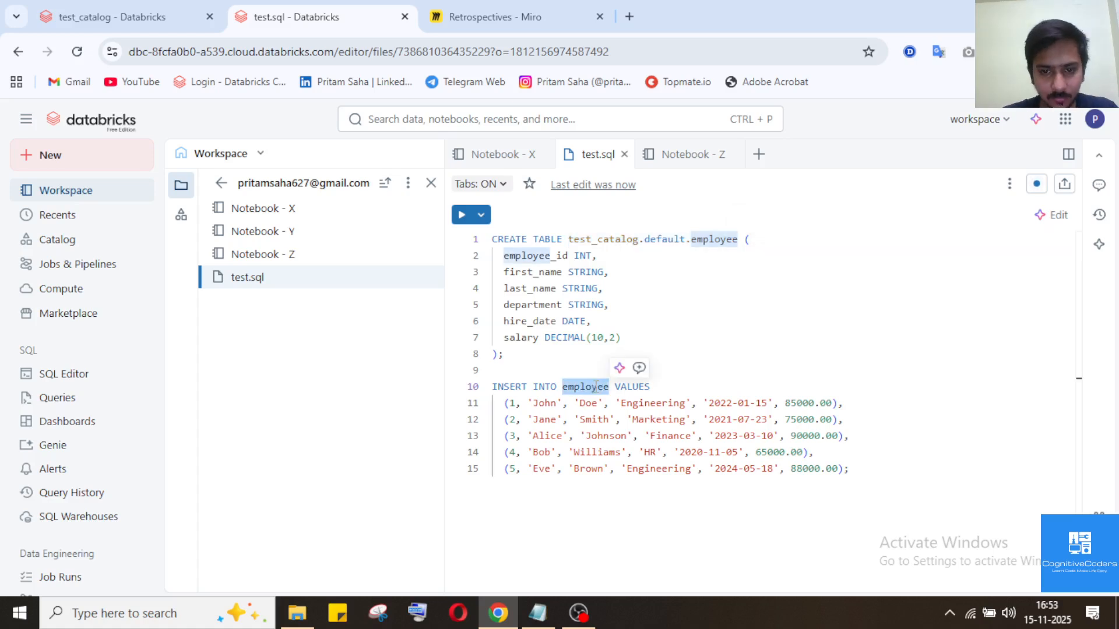
pyautogui.hotkey('ctrl', 'v')
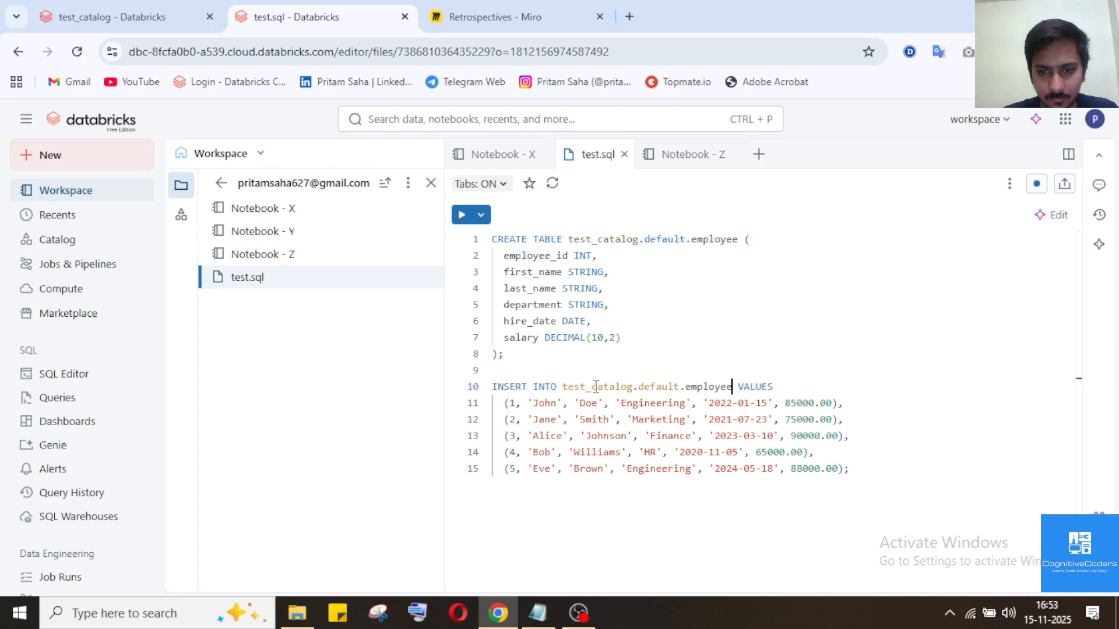
# Run test.sql to create and fill the employee table, and look through the script and its output.
pyautogui.click(462, 218)
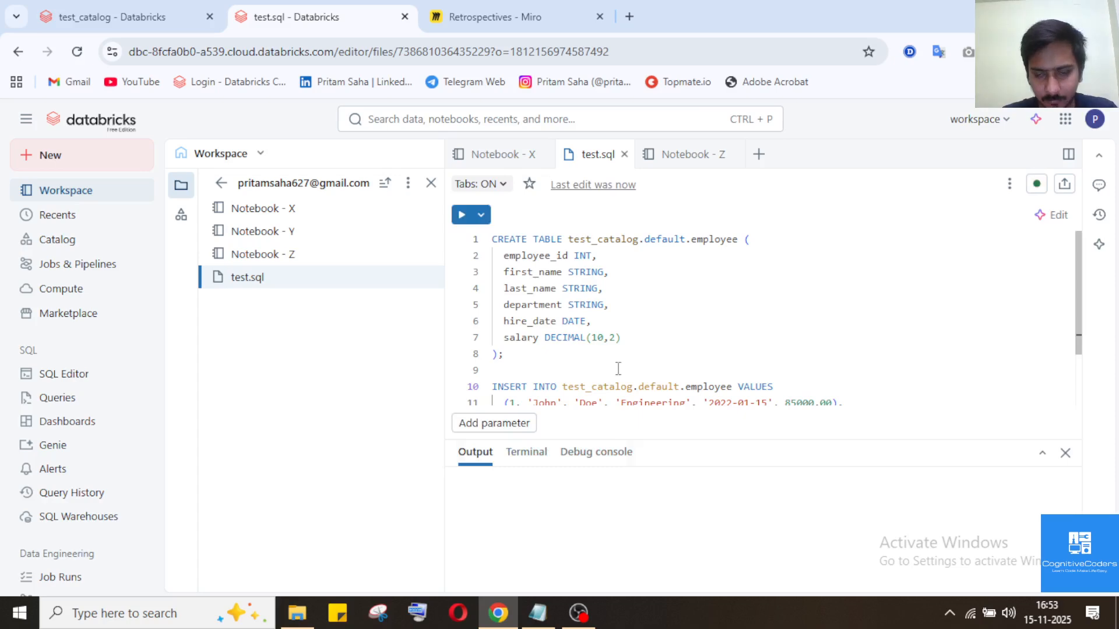
pyautogui.hotkey('ctrl', 'Return')
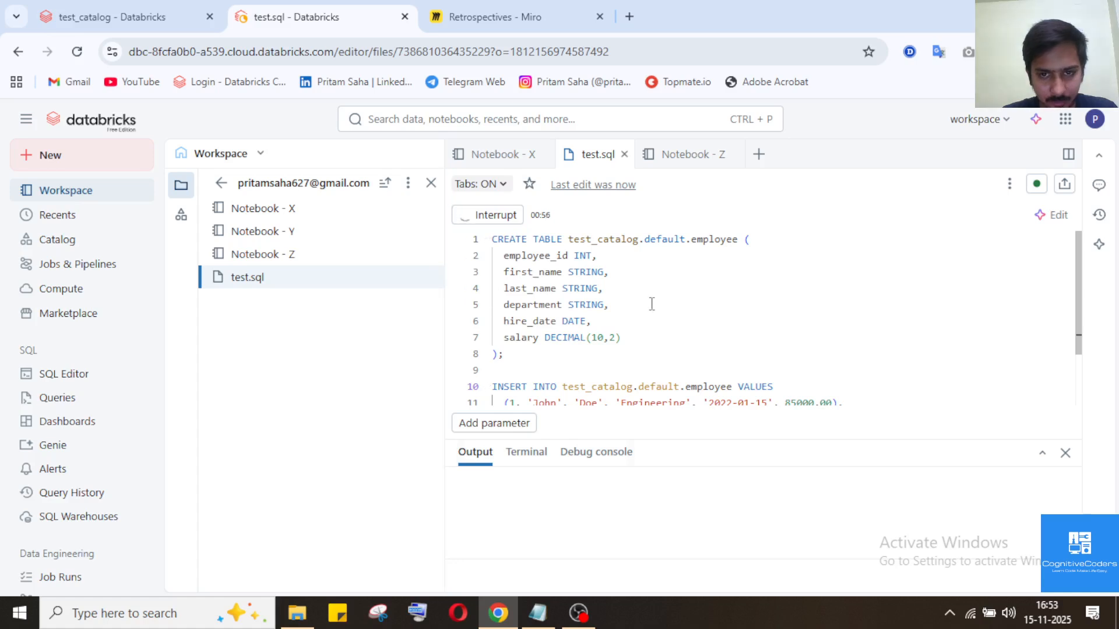
pyautogui.scroll(-3, 651, 303)
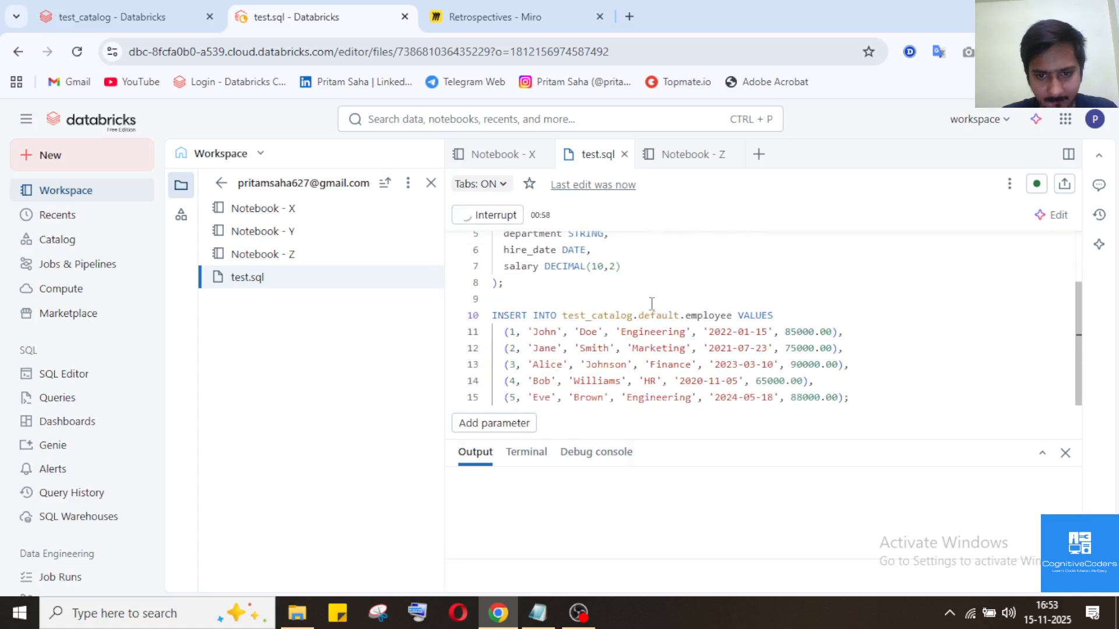
pyautogui.scroll(3, 652, 304)
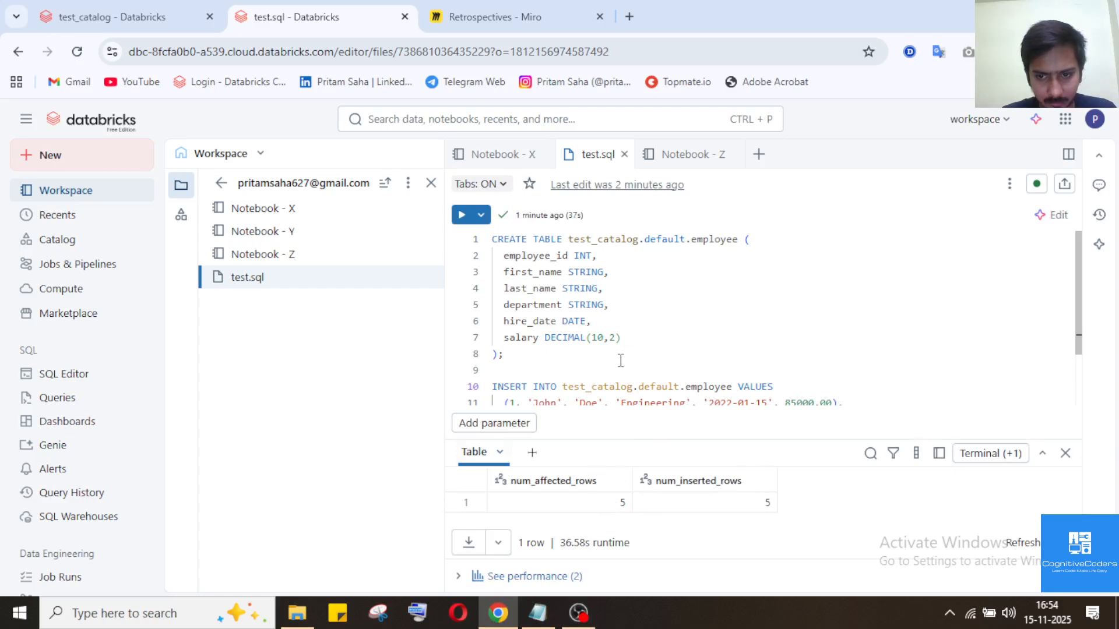
pyautogui.scroll(-2, 634, 362)
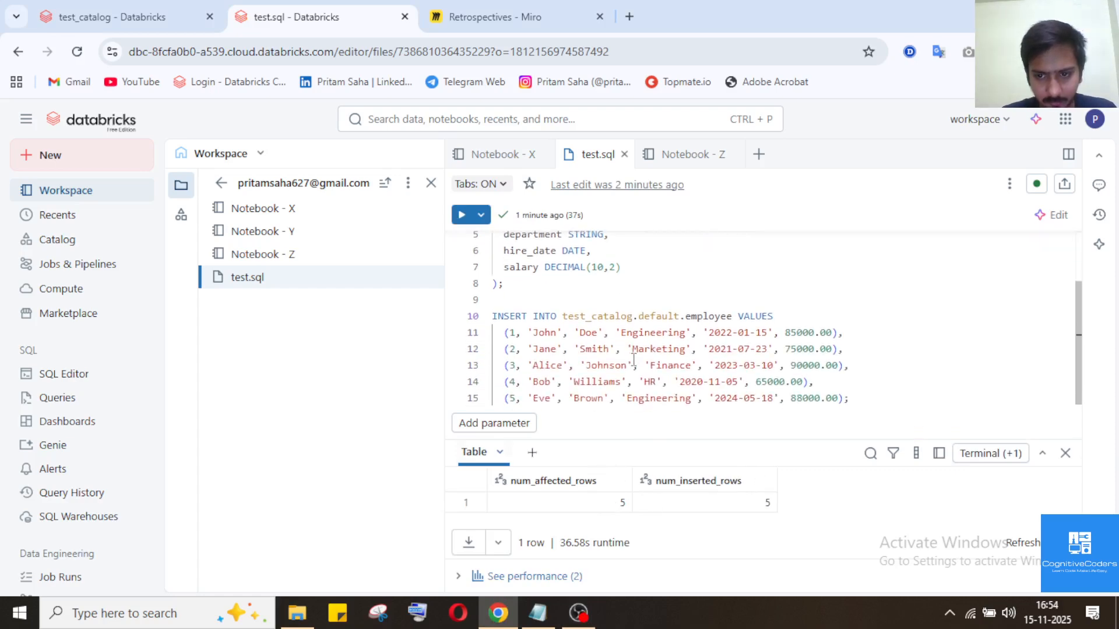
pyautogui.scroll(2, 641, 355)
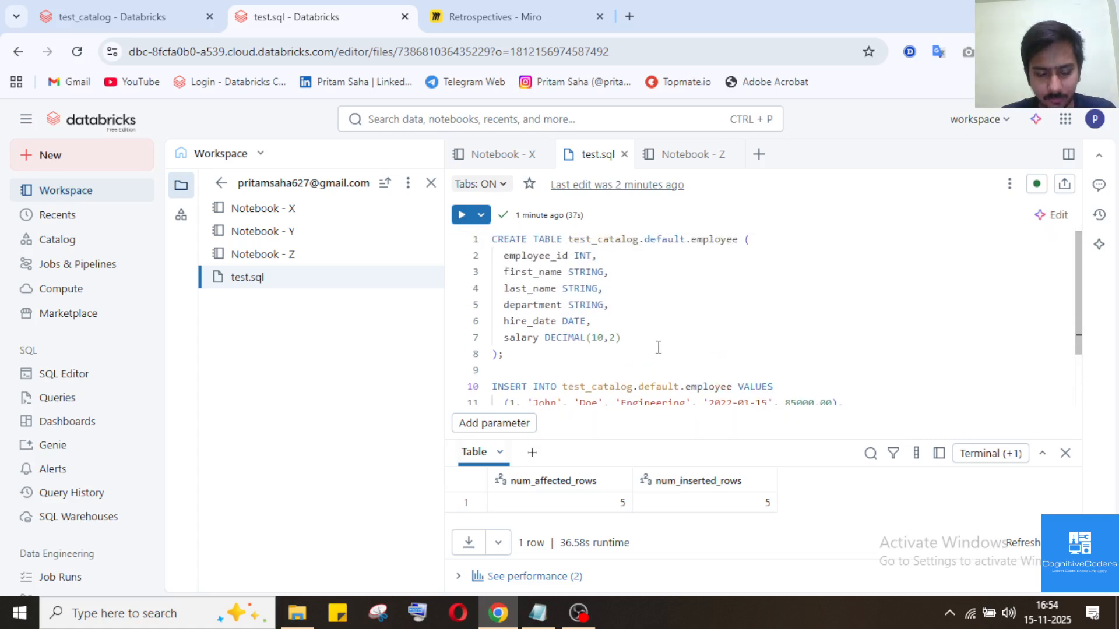
pyautogui.hotkey('ctrl', 'a')
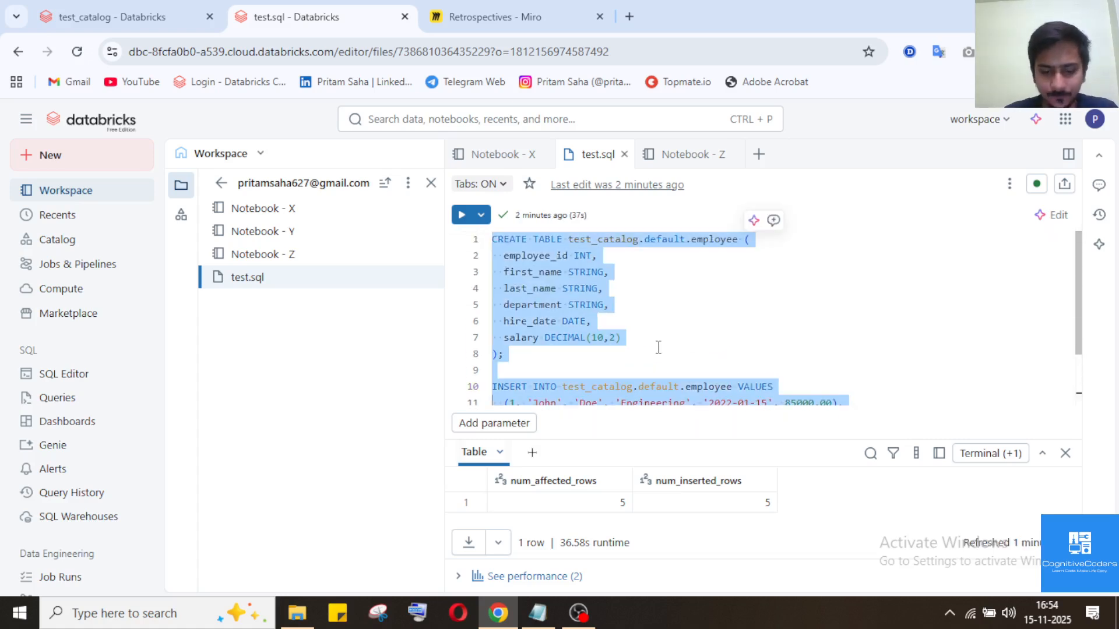
pyautogui.write('create')
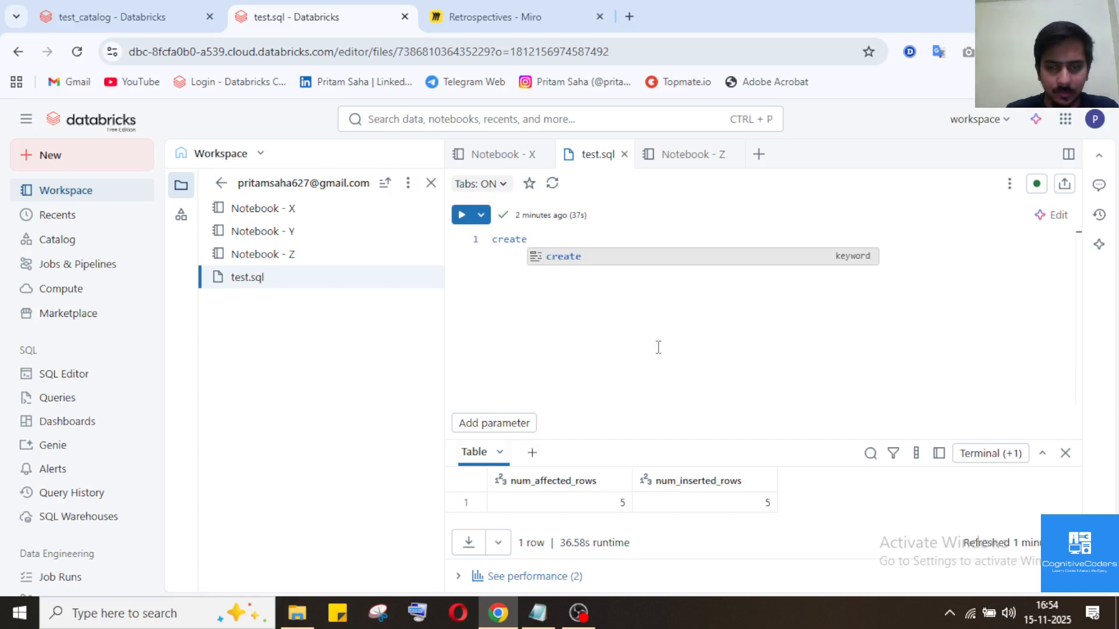
pyautogui.press('BackSpace')
pyautogui.press('BackSpace')
pyautogui.press('BackSpace')
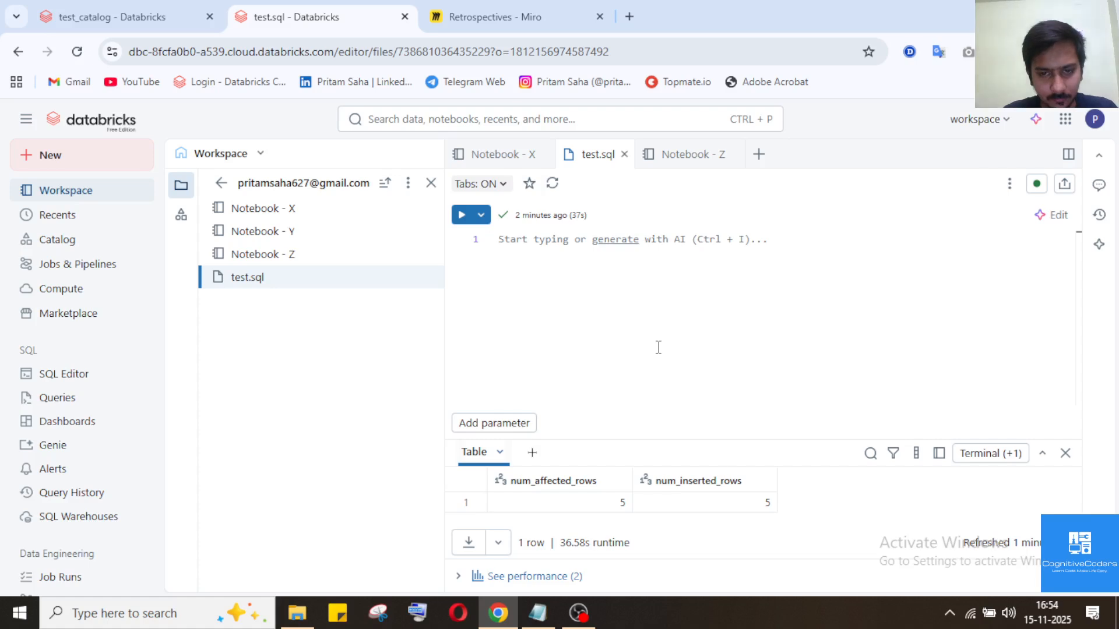
pyautogui.write('create')
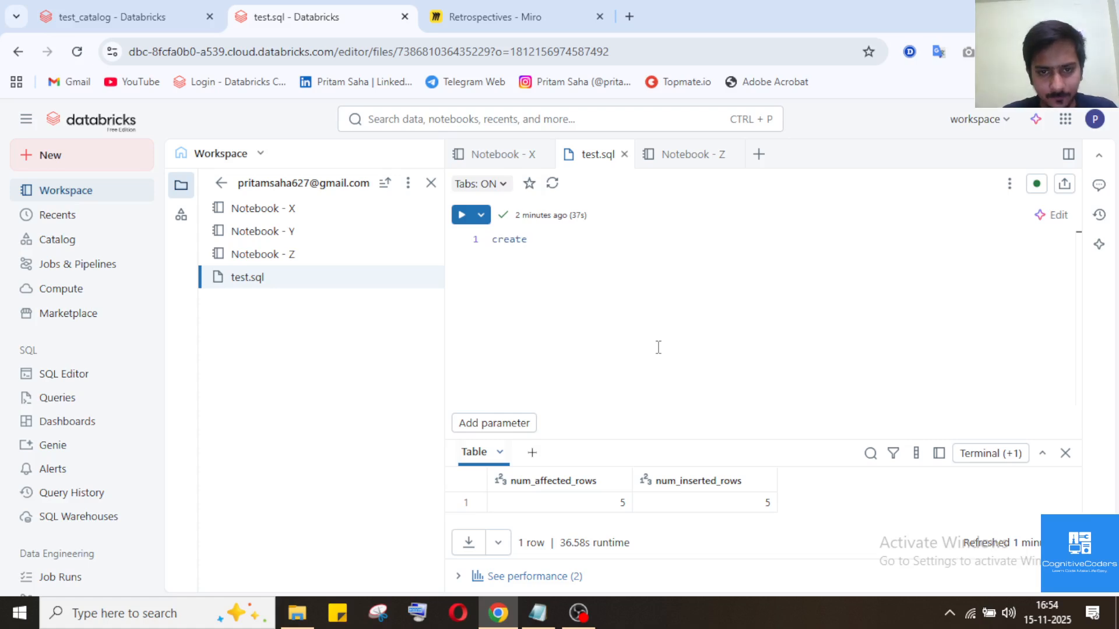
# Replace the whole content of test.sql with "select * from test_catalog.default.employee".
pyautogui.hotkey('ctrl', 'a')
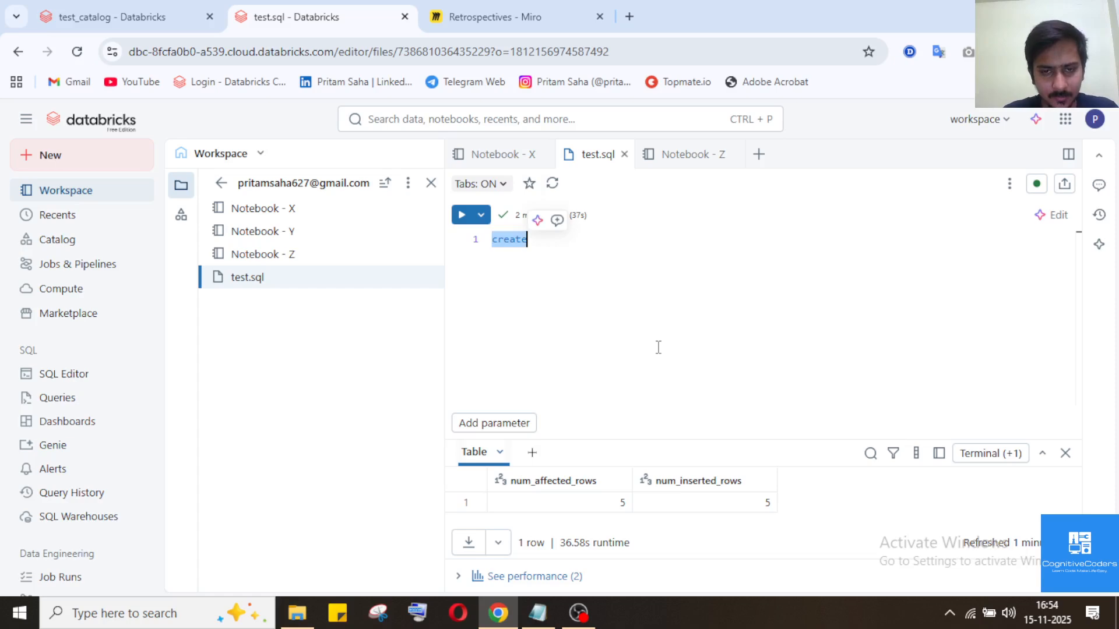
pyautogui.write('select ')
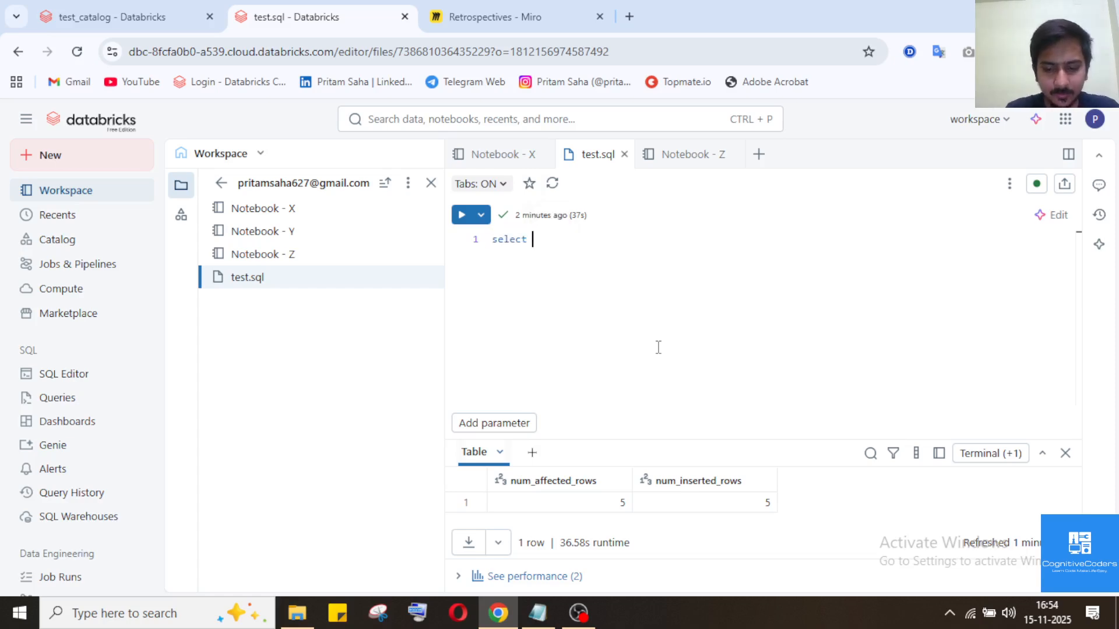
pyautogui.write('* from')
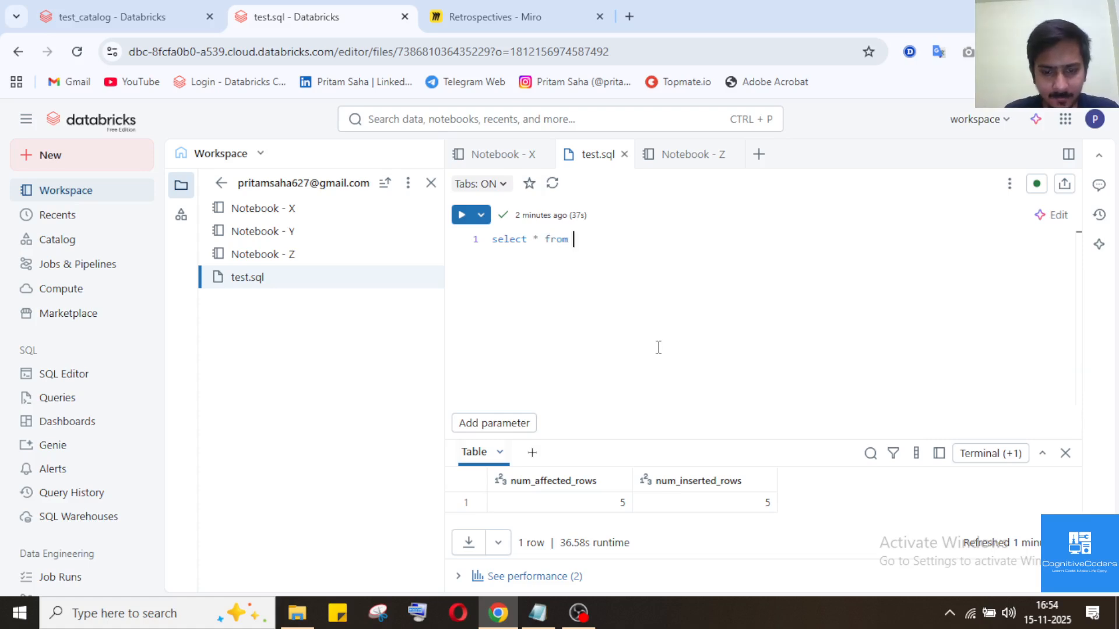
pyautogui.write('test_catalog.default.employee')
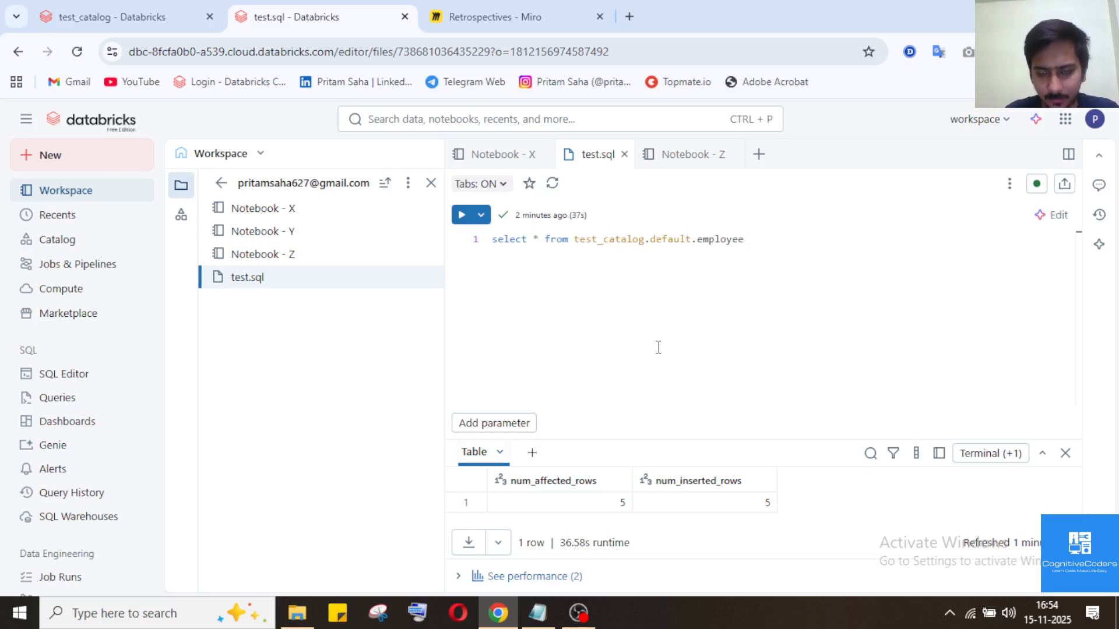
# Add the condition "where employee_id = 4" on a second line of the query and run the file.
pyautogui.press('Return')
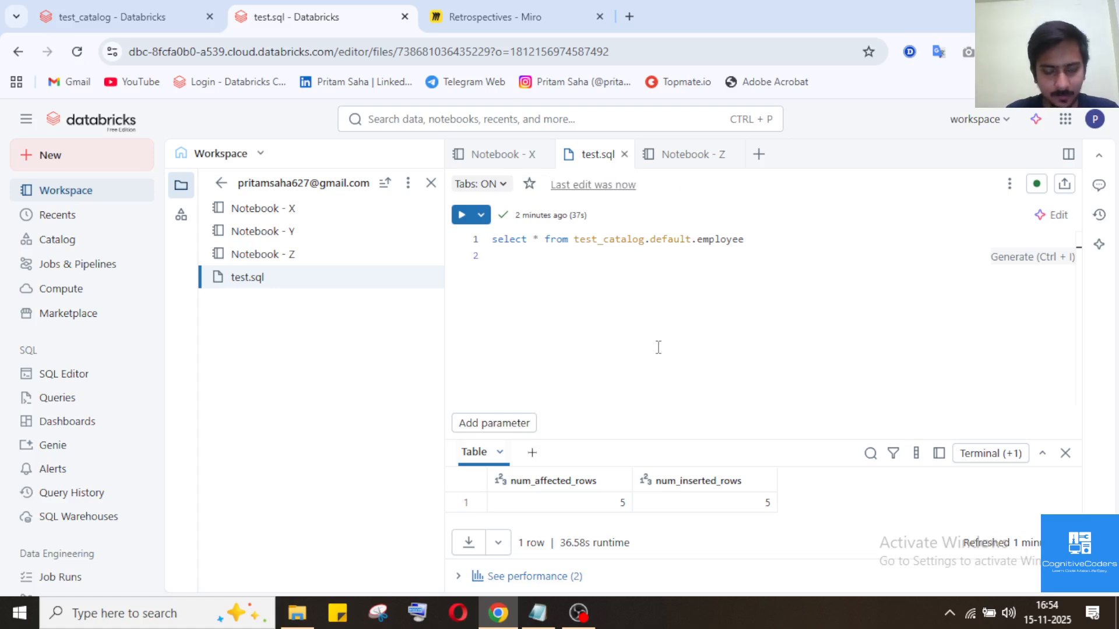
pyautogui.write('where ')
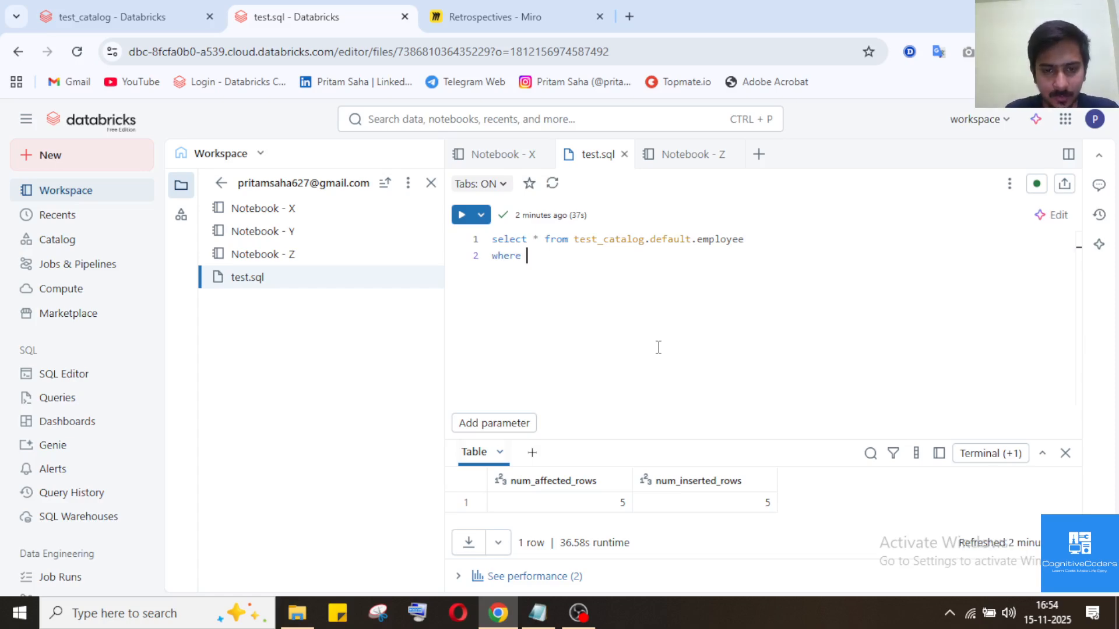
pyautogui.write('id')
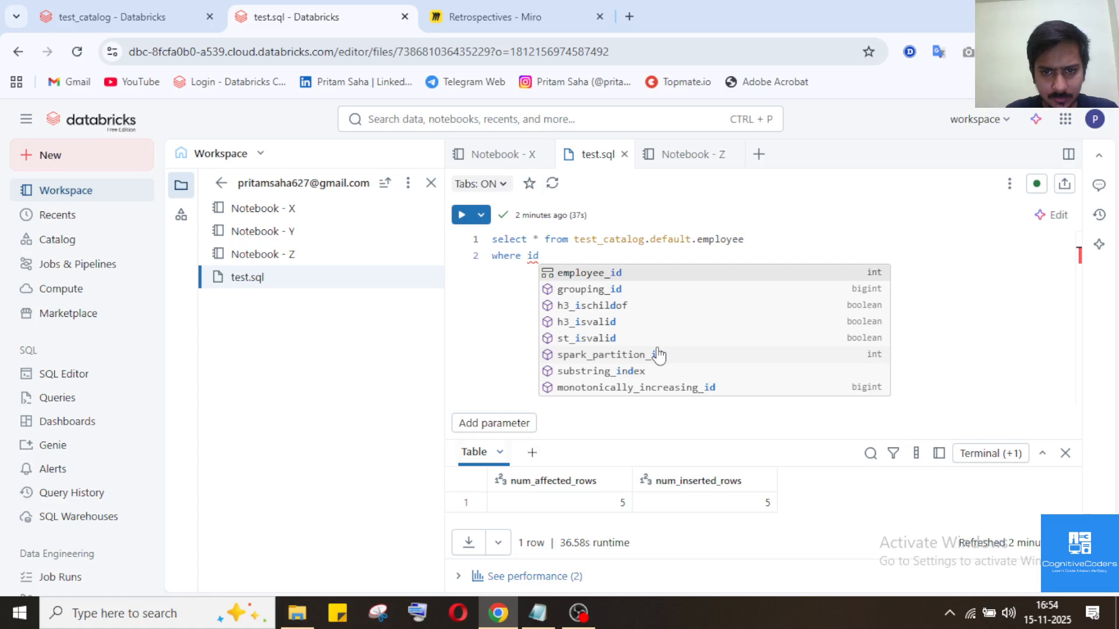
pyautogui.press('Return')
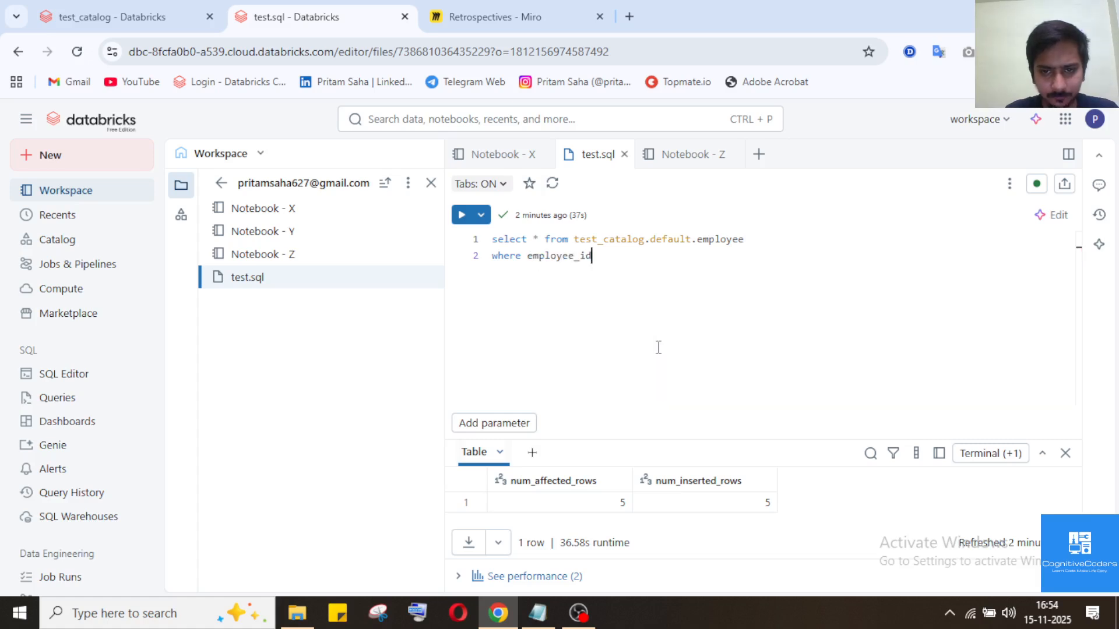
pyautogui.write('= ')
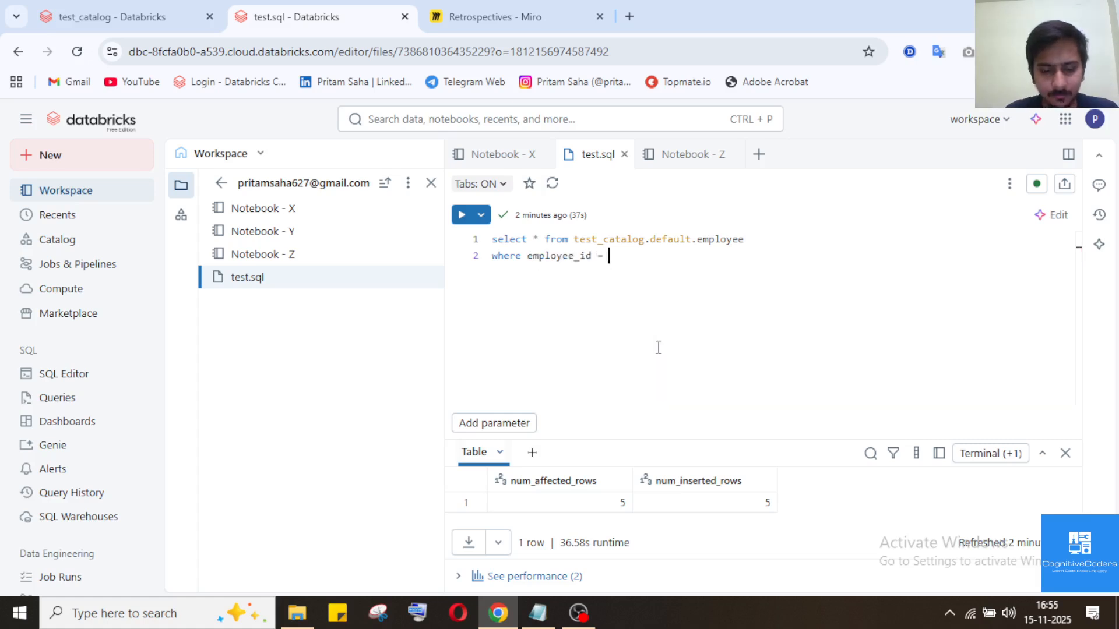
pyautogui.write('4')
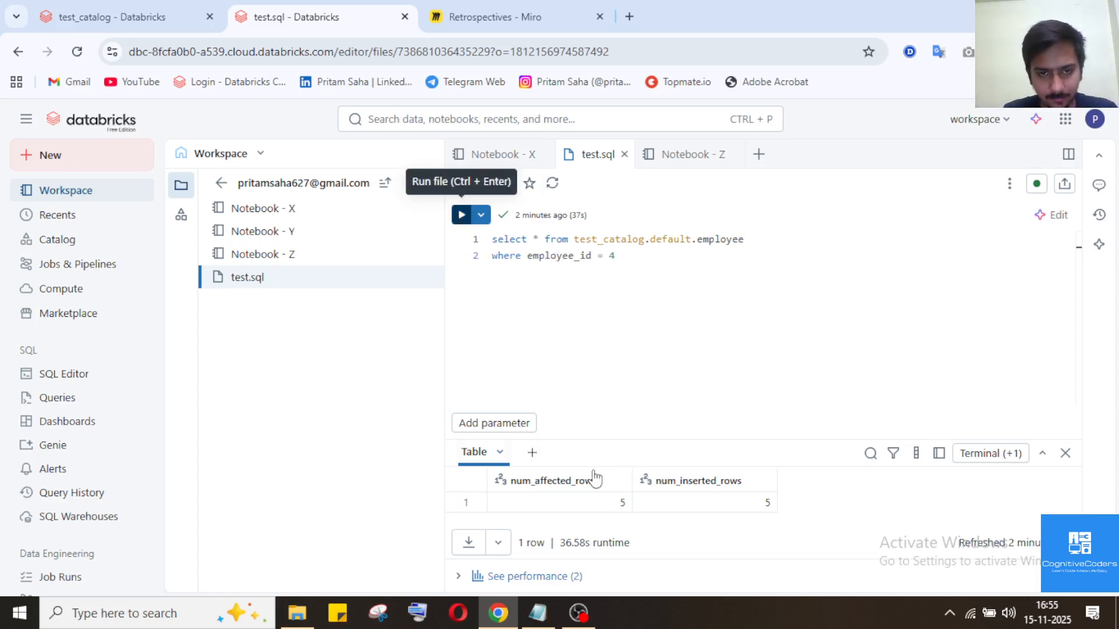
pyautogui.hotkey('ctrl', 'Return')
pyautogui.moveTo(576, 624)
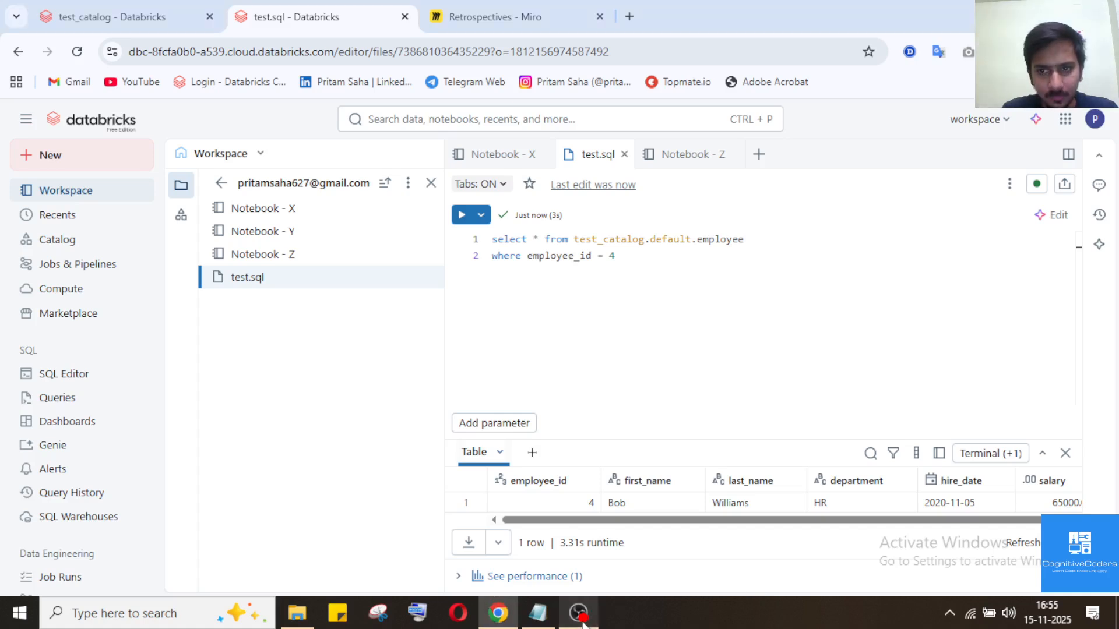
# Replace the value 4 in the where condition of test.sql with the parameter :emp_id.
pyautogui.moveTo(599, 524); pyautogui.dragTo(701, 524)
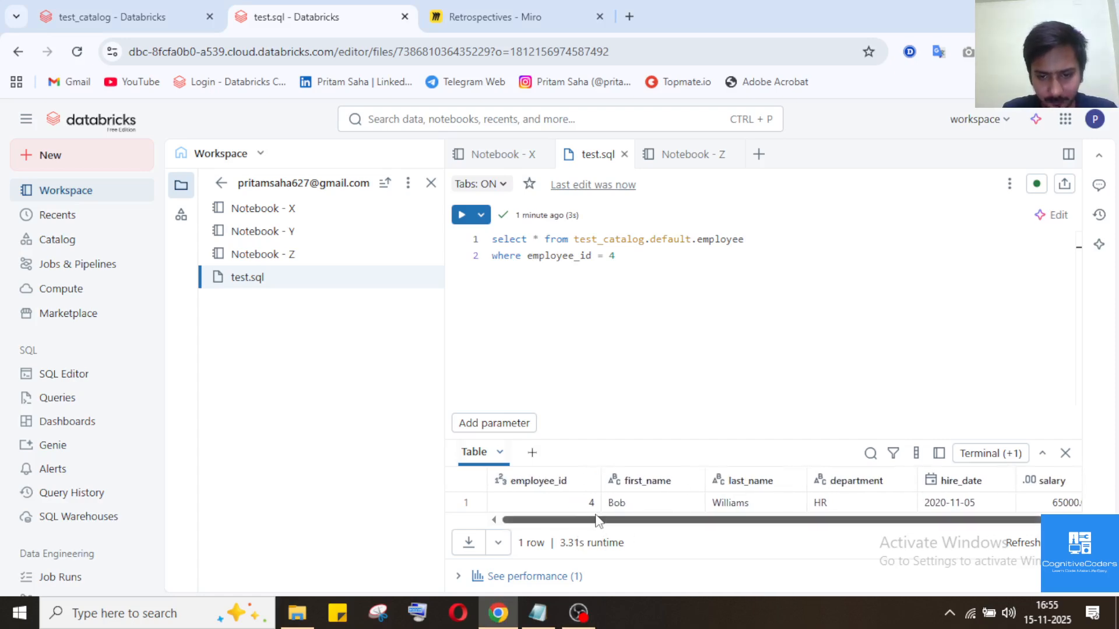
pyautogui.moveTo(597, 525); pyautogui.dragTo(656, 532)
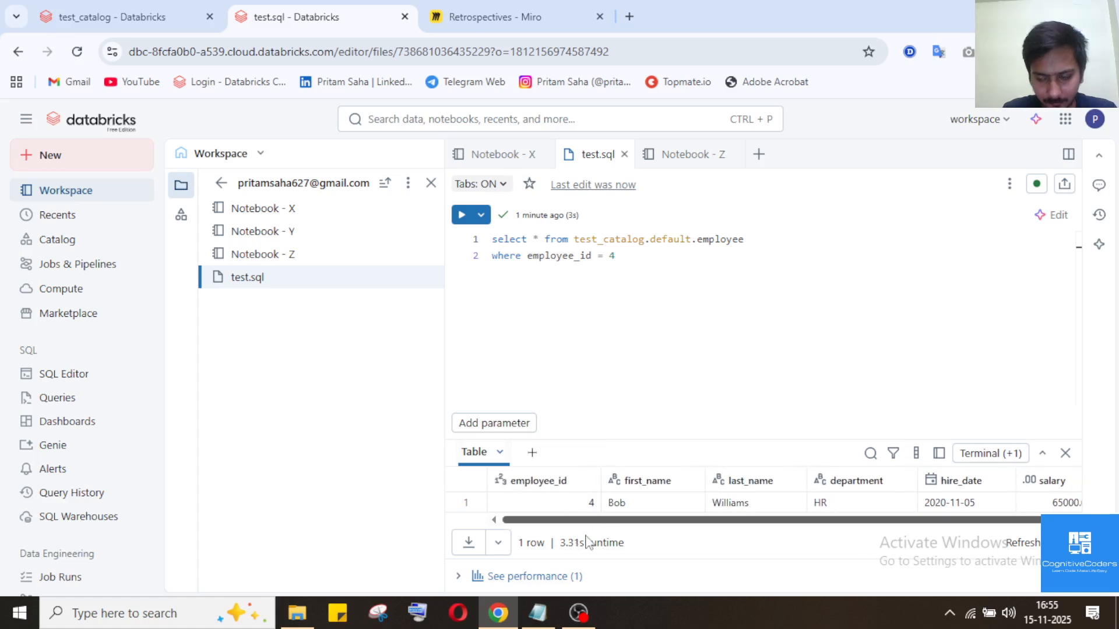
pyautogui.doubleClick(609, 256)
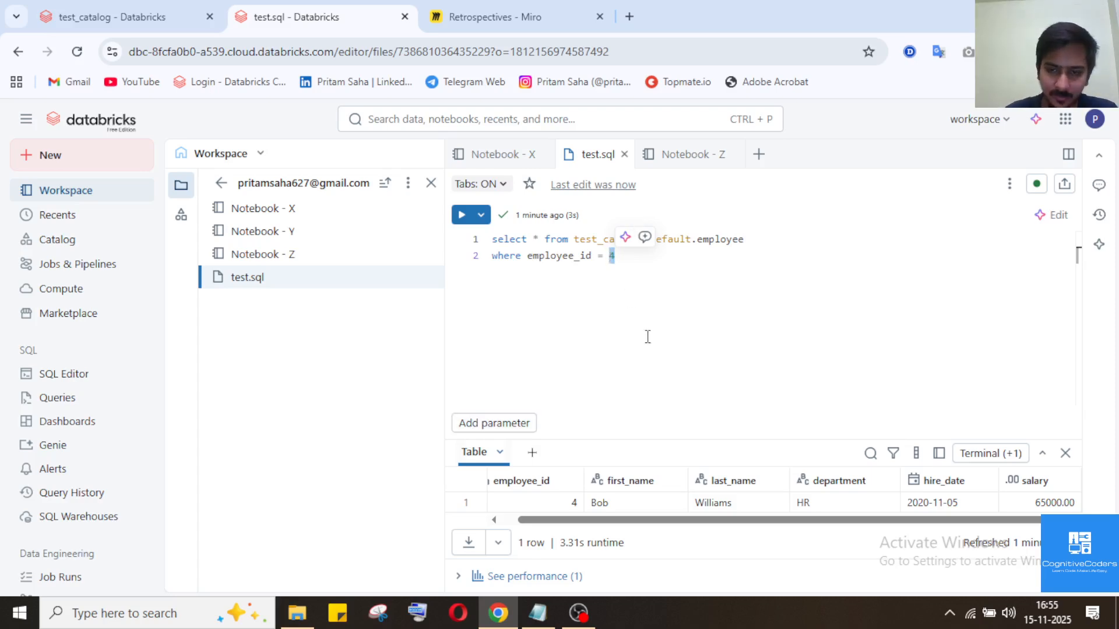
pyautogui.write(':')
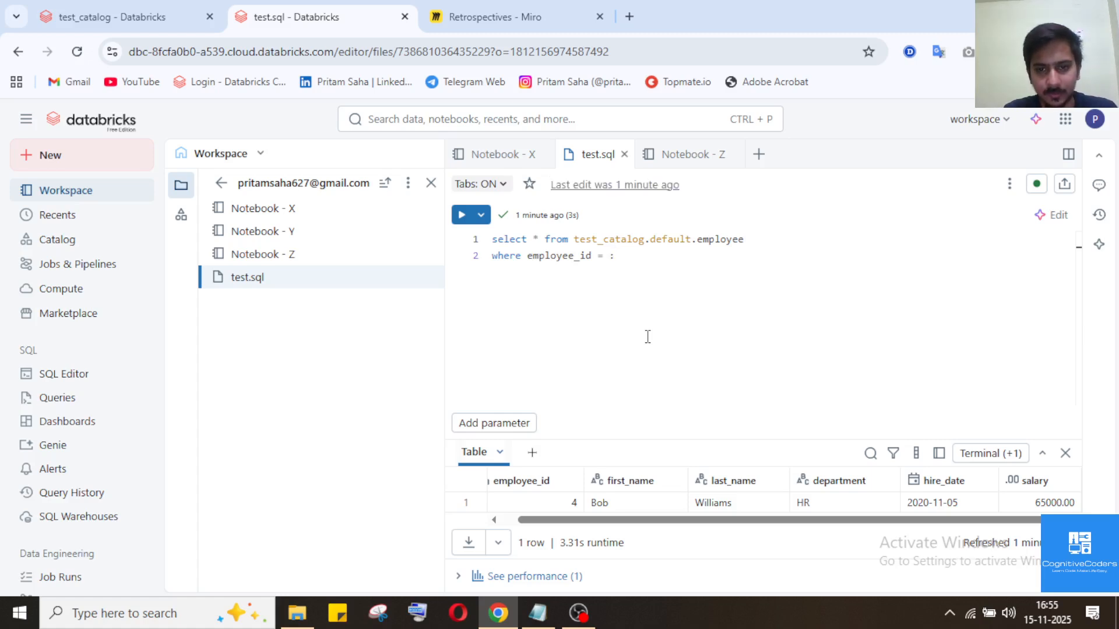
pyautogui.write('emp')
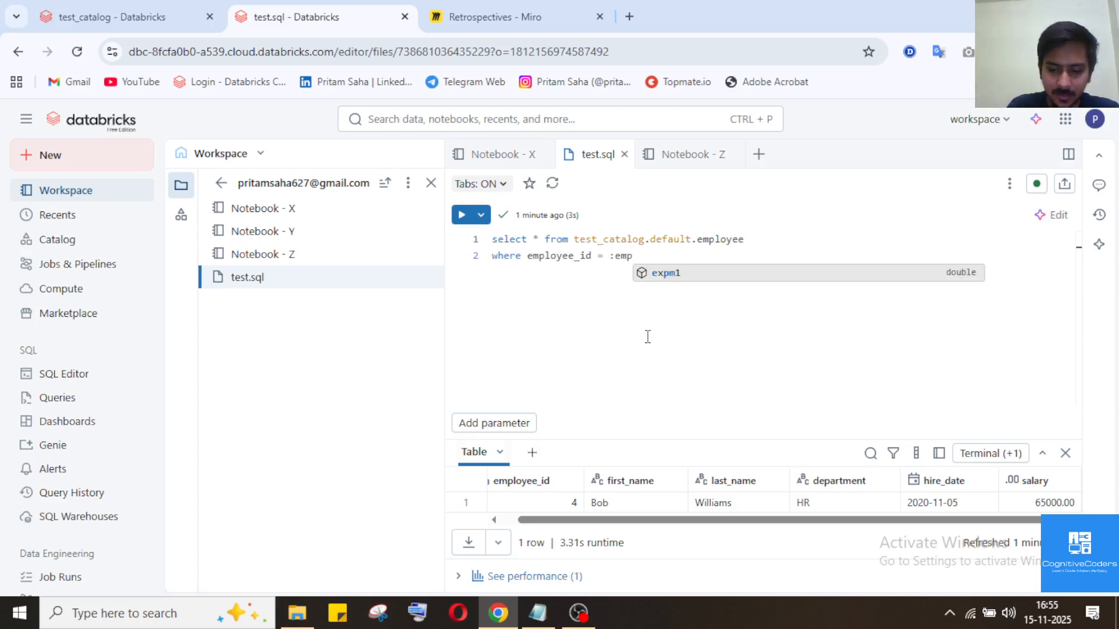
pyautogui.write('_id')
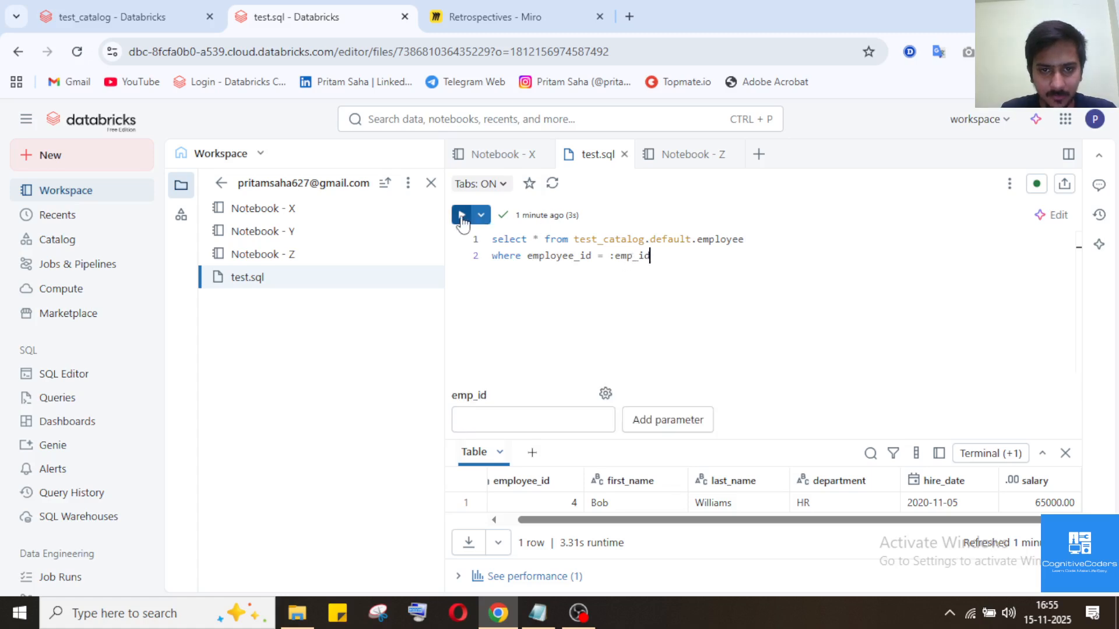
# Run test.sql with the emp_id parameter set to 1, and close the workspace file browser beside the editor.
pyautogui.click(526, 421)
pyautogui.write('4')
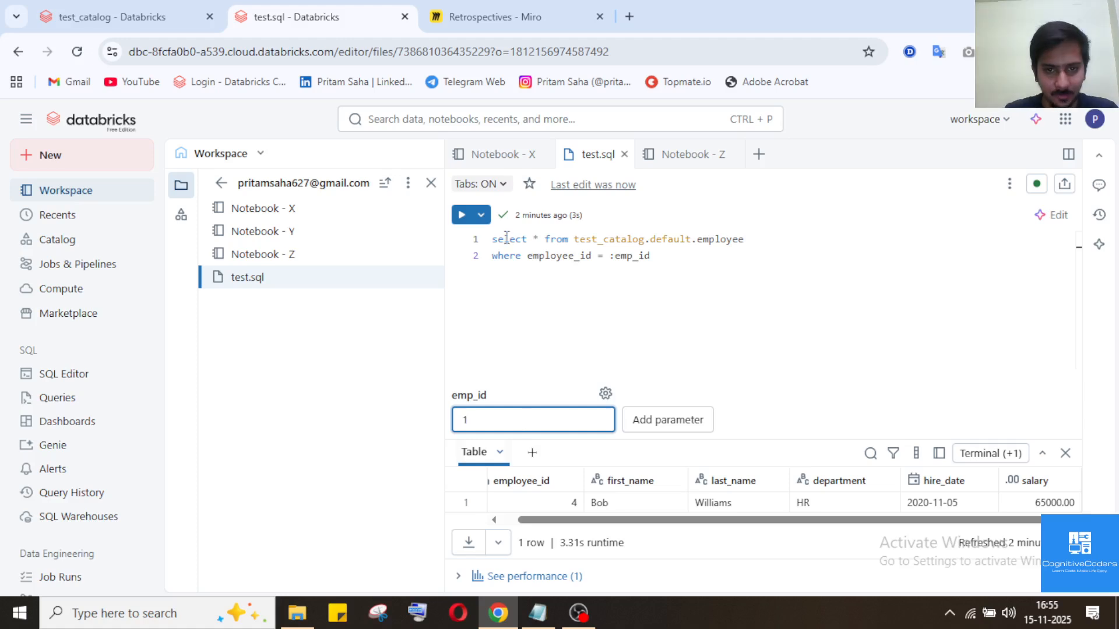
pyautogui.click(461, 215)
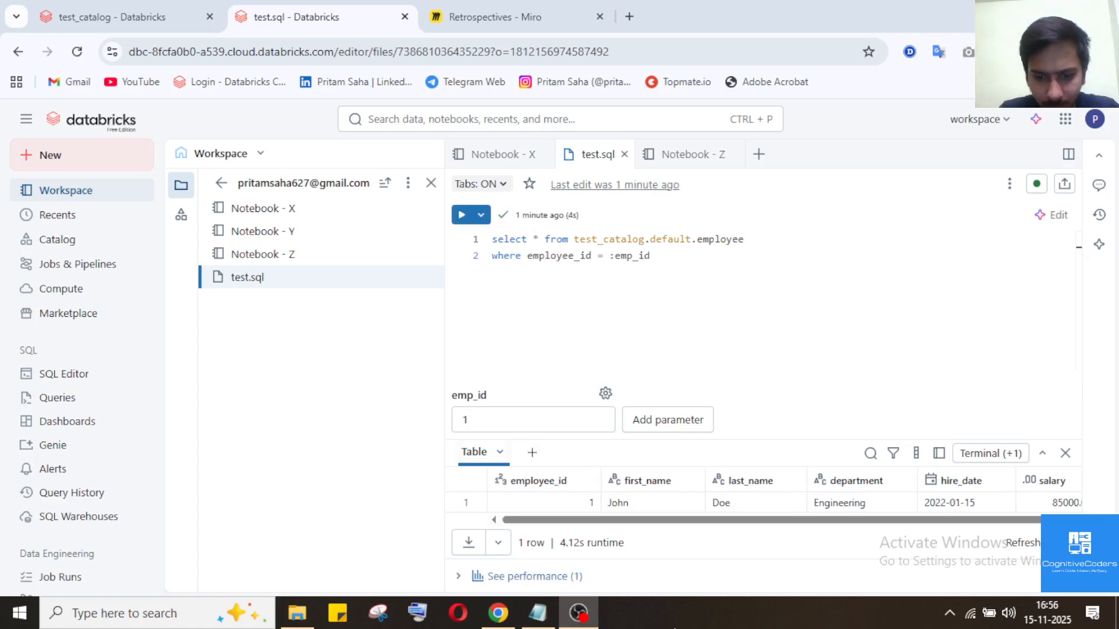
pyautogui.click(584, 621)
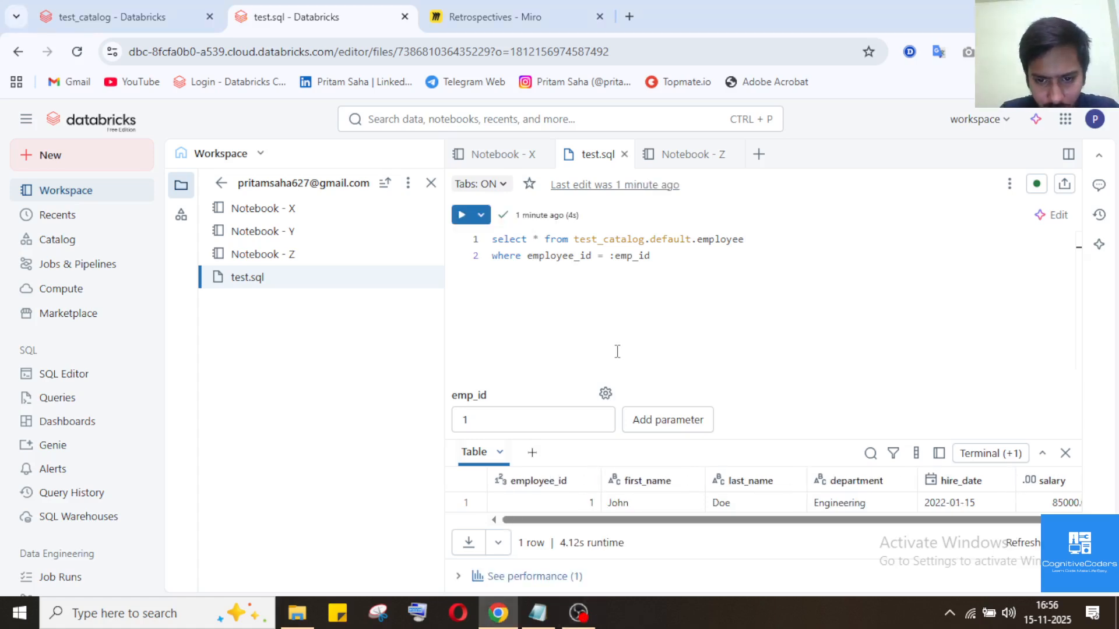
pyautogui.moveTo(597, 521); pyautogui.dragTo(541, 527)
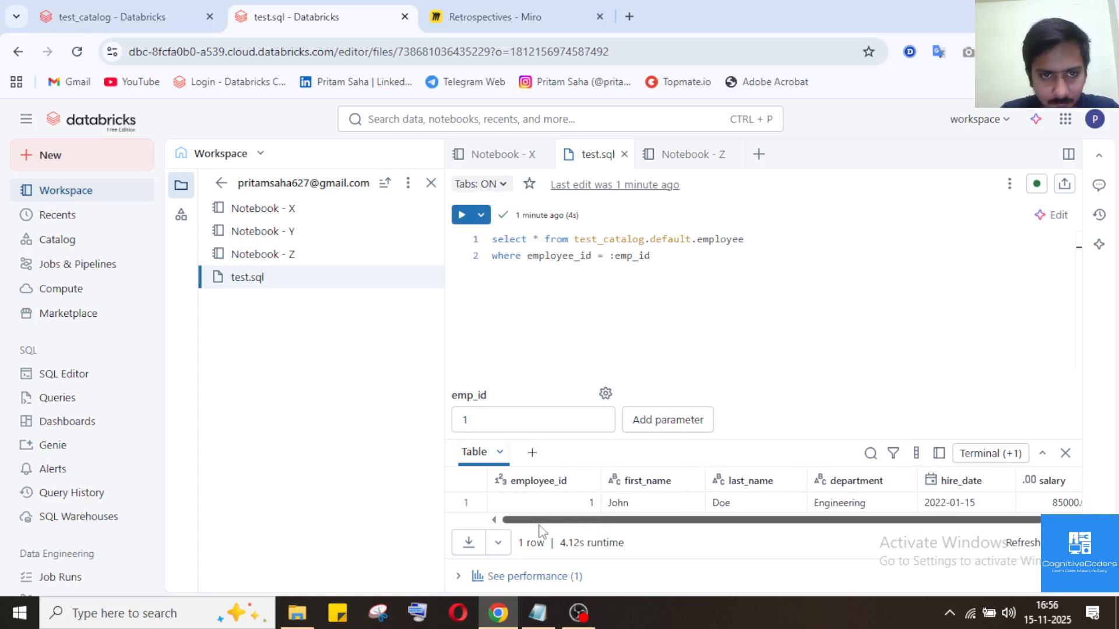
pyautogui.click(431, 185)
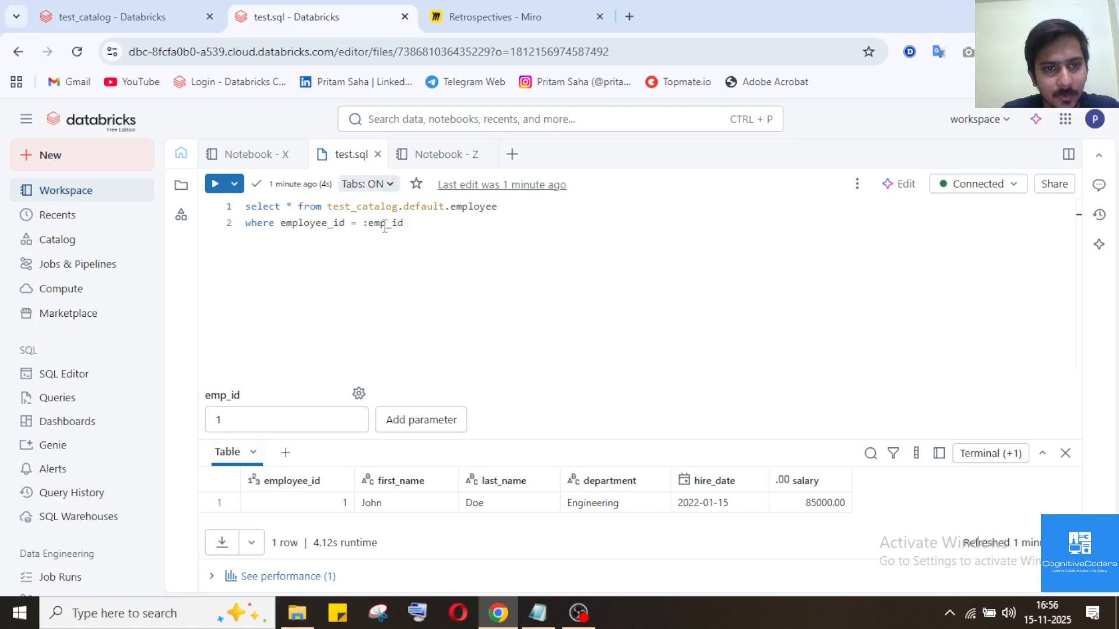
# Review Notebook - Z and the count and task value cells of Notebook - X alongside the parameterized query in test.sql.
pyautogui.click(442, 166)
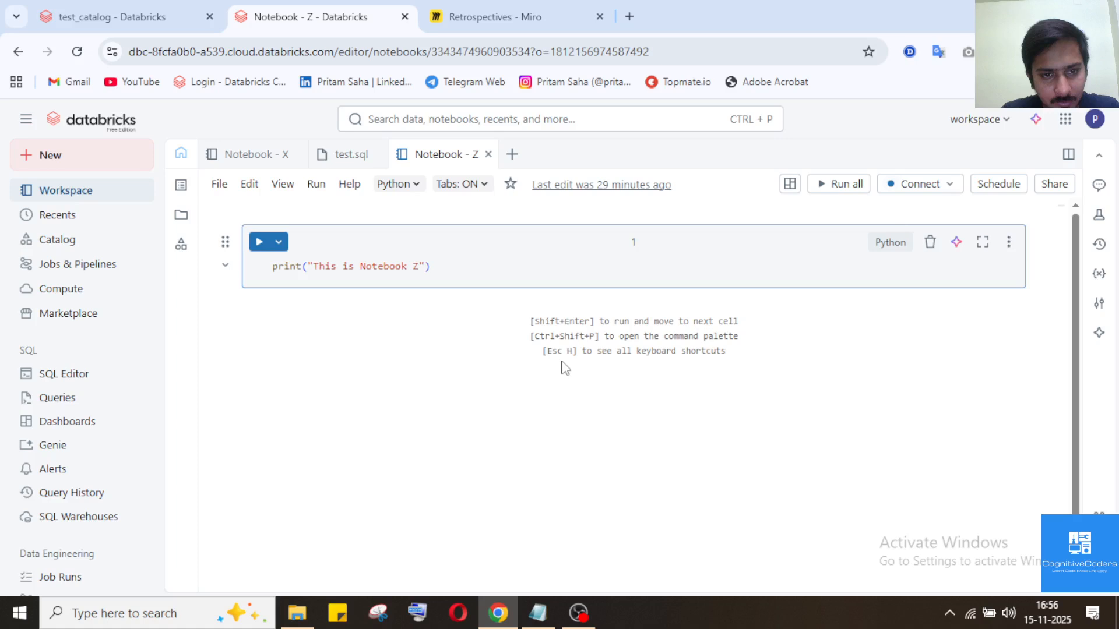
pyautogui.click(331, 154)
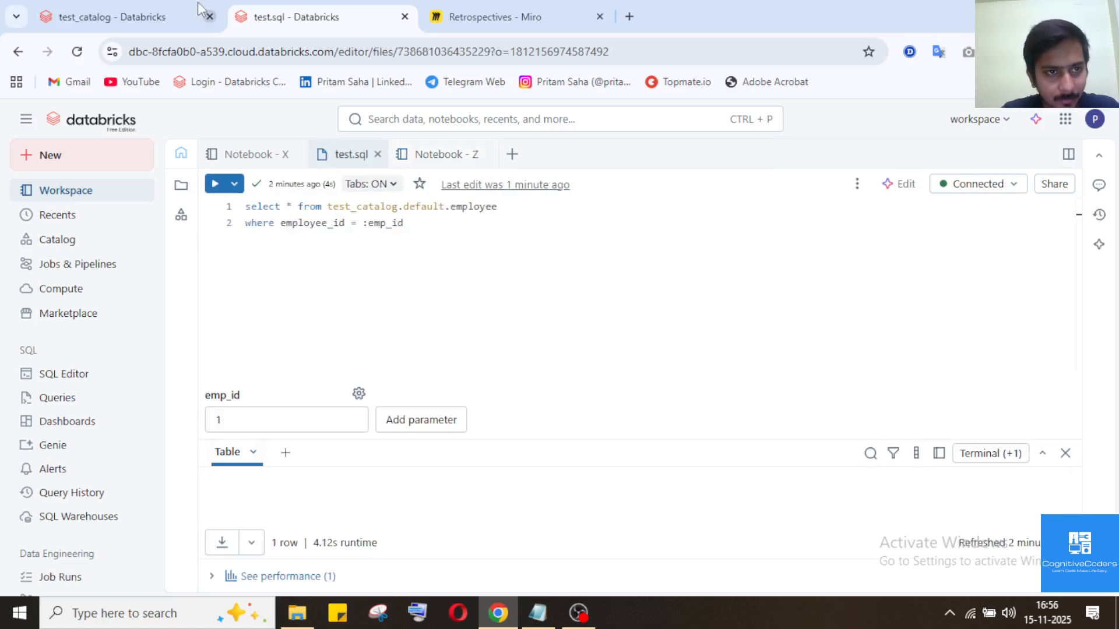
pyautogui.click(267, 161)
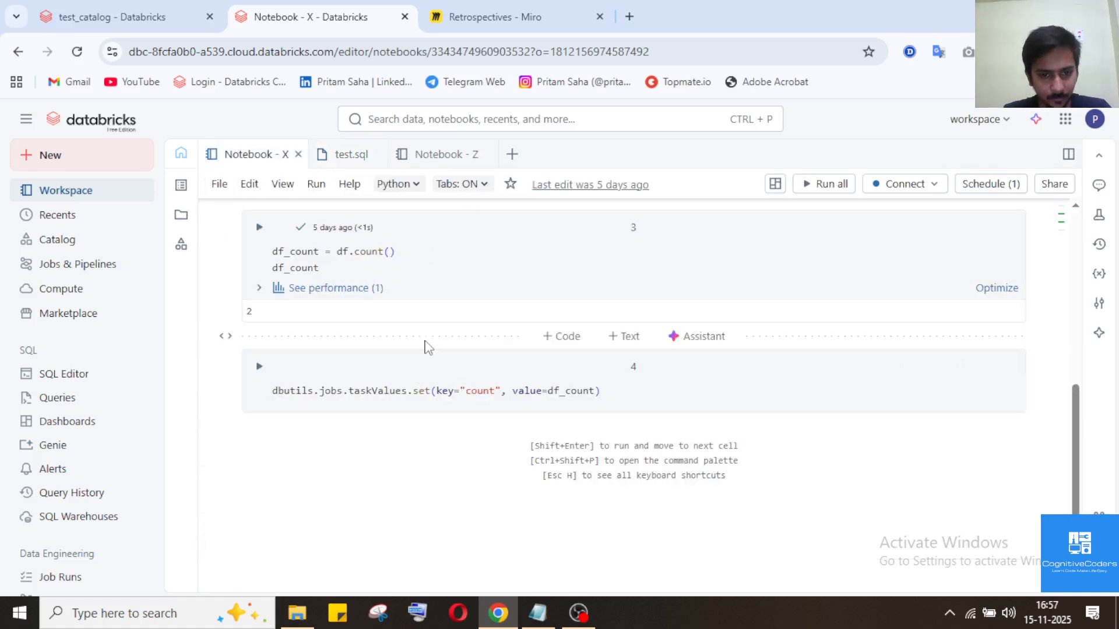
pyautogui.scroll(1, 476, 376)
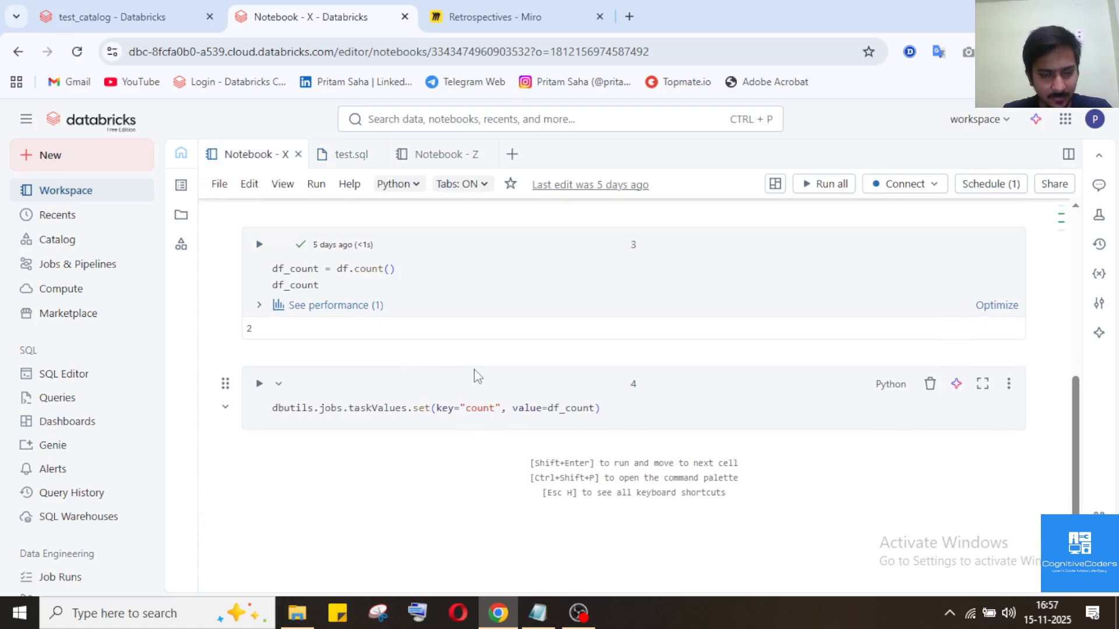
pyautogui.scroll(1, 357, 294)
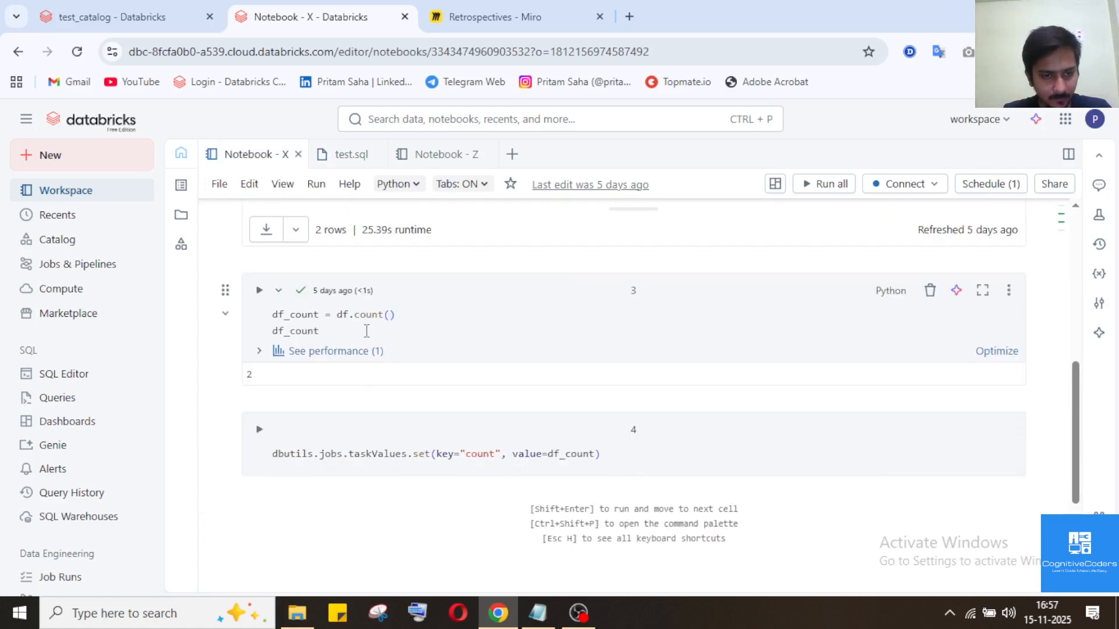
pyautogui.scroll(1, 366, 332)
pyautogui.scroll(-2, 367, 335)
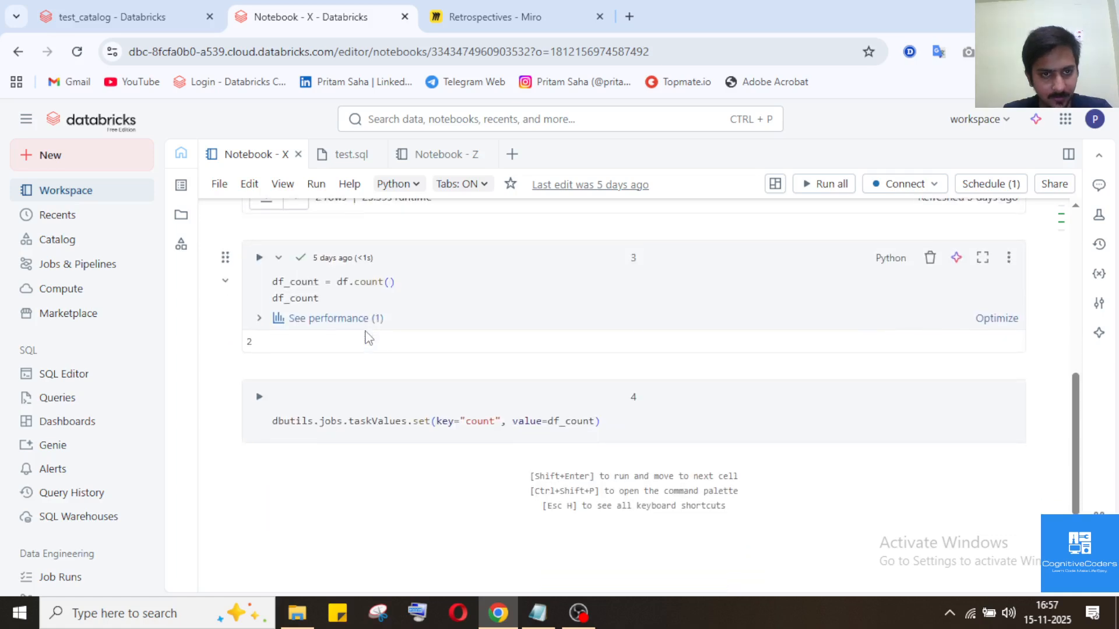
pyautogui.click(344, 161)
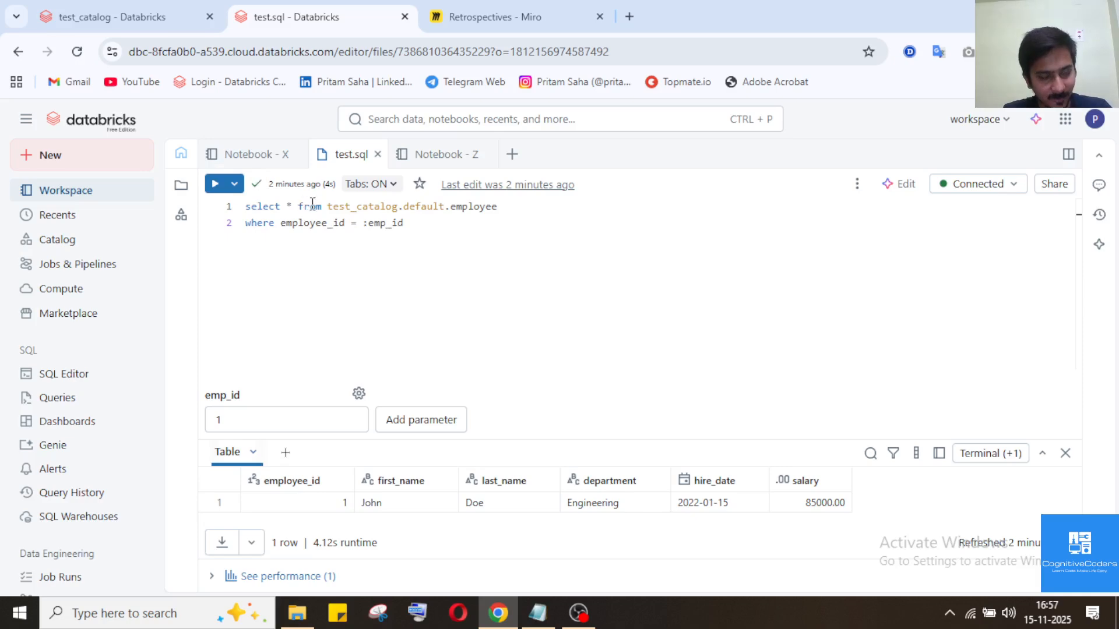
pyautogui.click(288, 149)
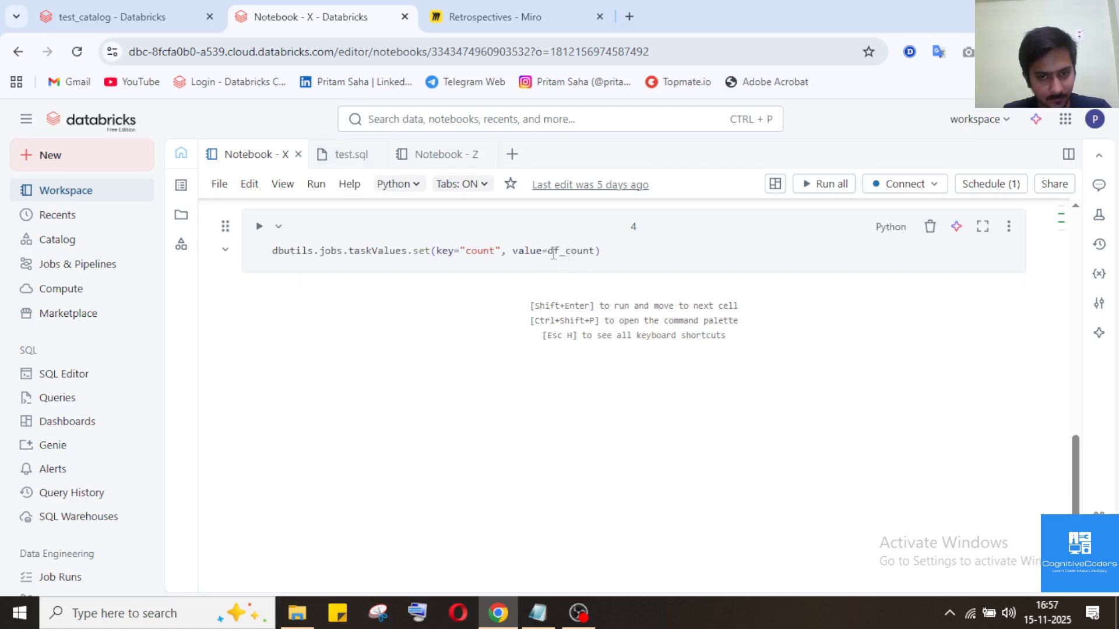
pyautogui.click(344, 162)
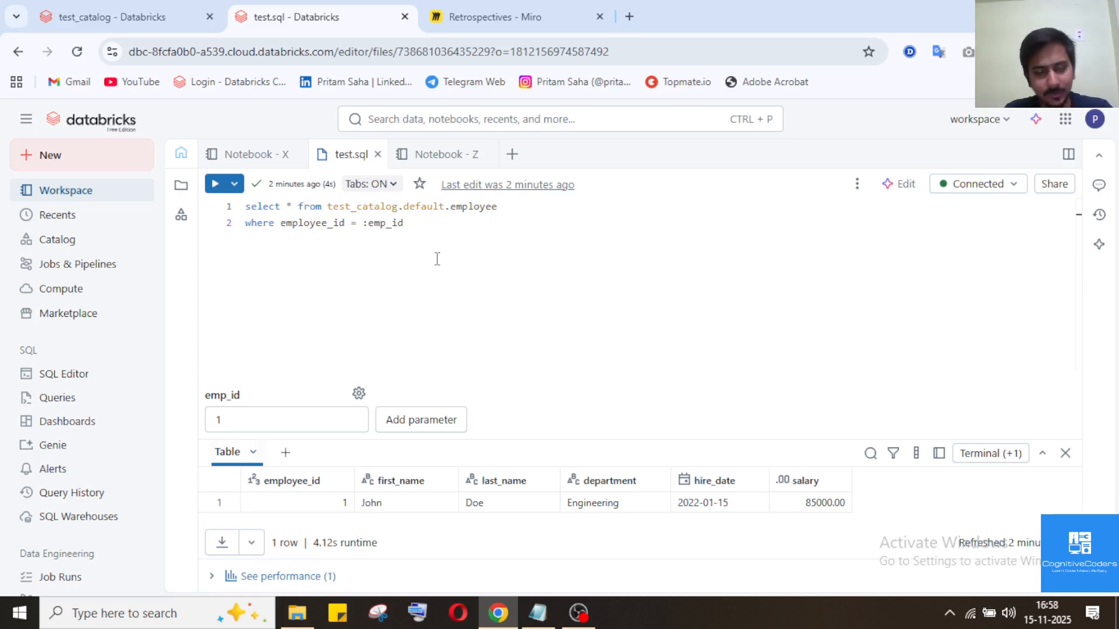
# Switch to the Miro board and draw green pen arrows from Task-X to Task-SQL and from Task-SQL to Task-Z.
pyautogui.click(485, 23)
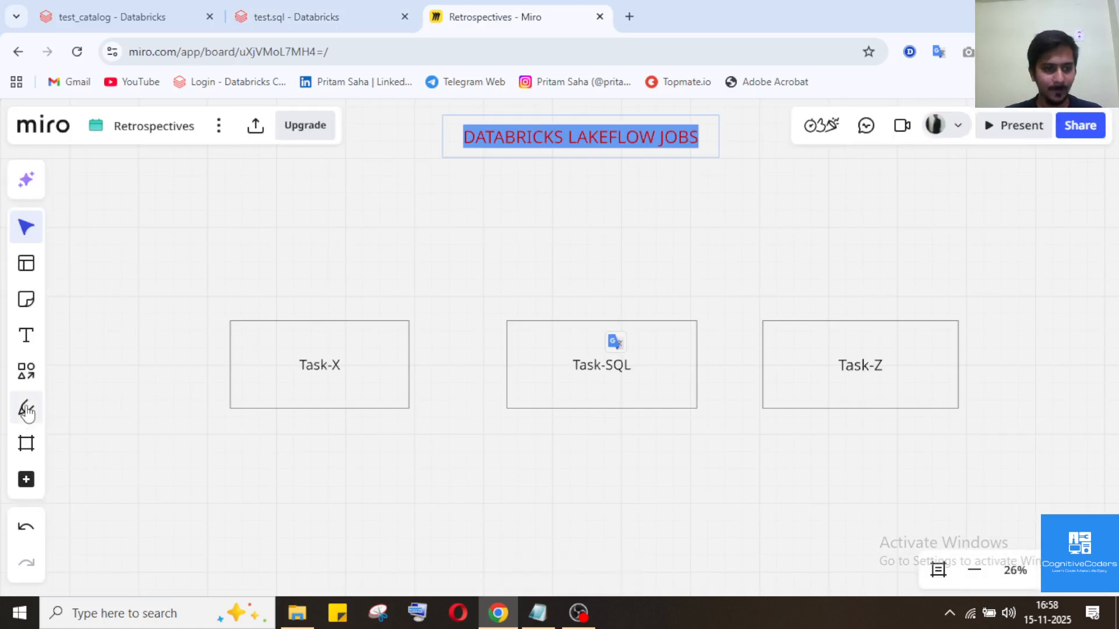
pyautogui.click(28, 408)
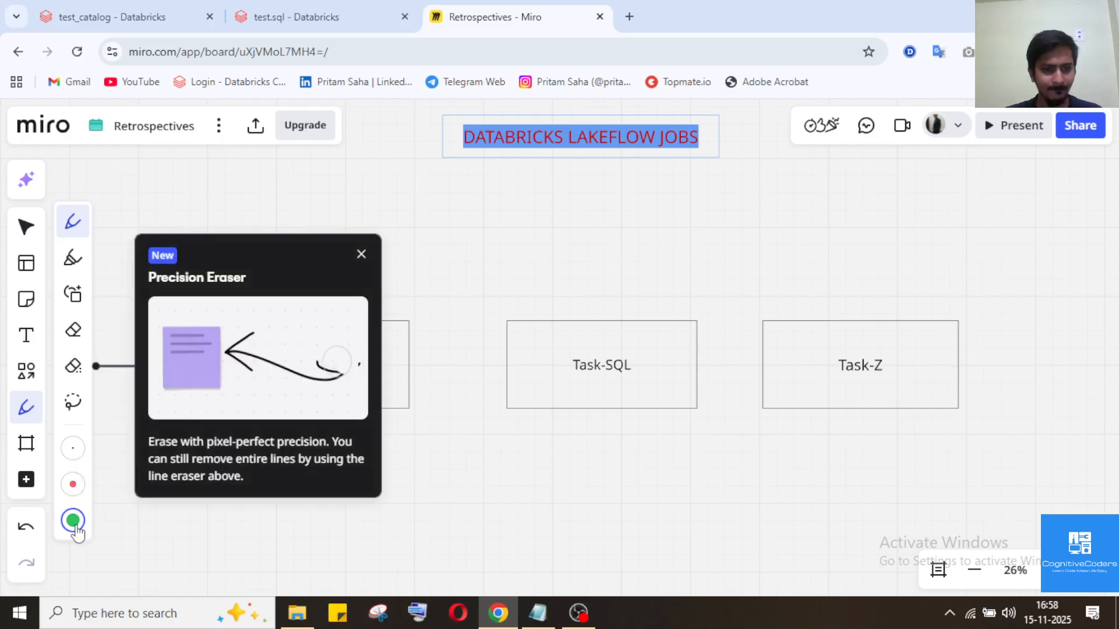
pyautogui.click(362, 254)
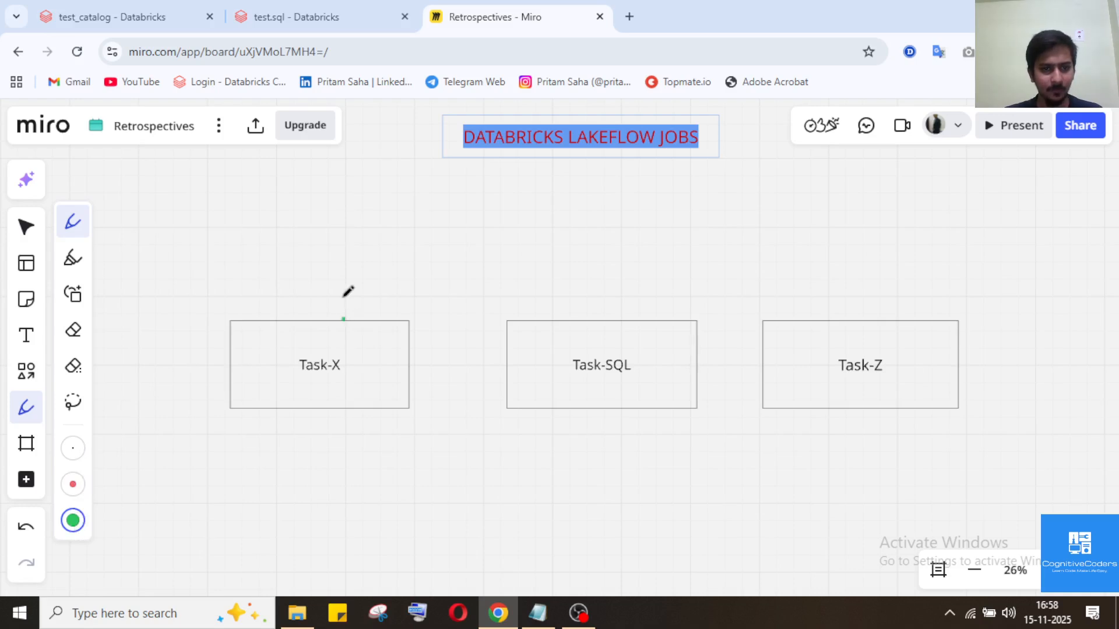
pyautogui.moveTo(344, 319)
pyautogui.mouseDown()
pyautogui.moveTo(383, 238)
pyautogui.moveTo(473, 224)
pyautogui.moveTo(563, 285)
pyautogui.moveTo(568, 318)
pyautogui.mouseUp()
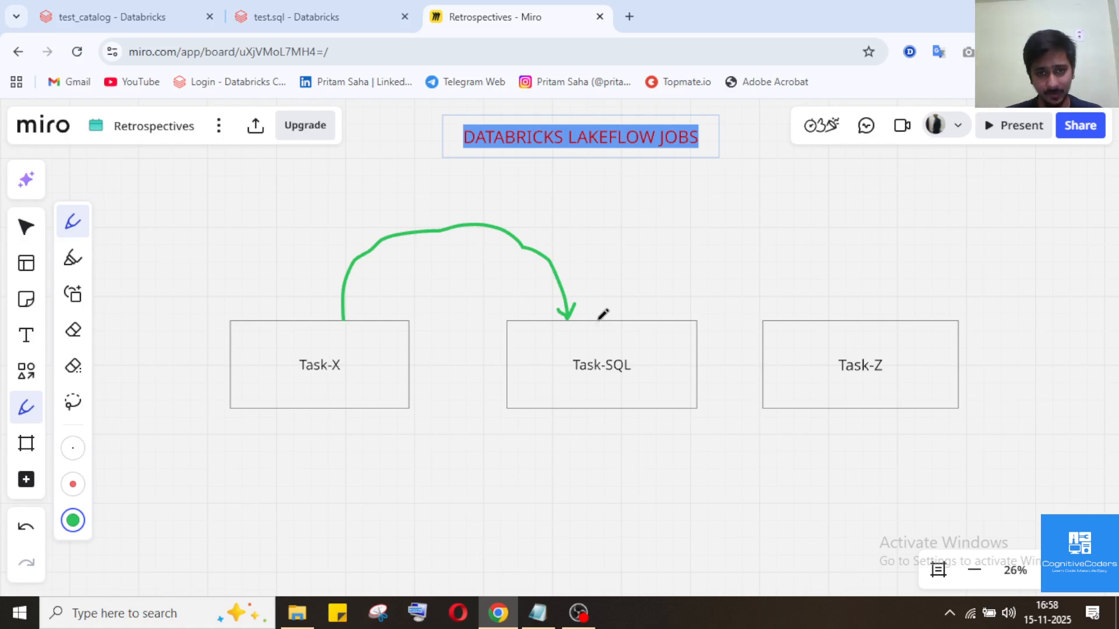
pyautogui.moveTo(599, 319)
pyautogui.mouseDown()
pyautogui.moveTo(742, 214)
pyautogui.moveTo(804, 262)
pyautogui.moveTo(820, 318)
pyautogui.moveTo(814, 312)
pyautogui.moveTo(842, 288)
pyautogui.mouseUp()
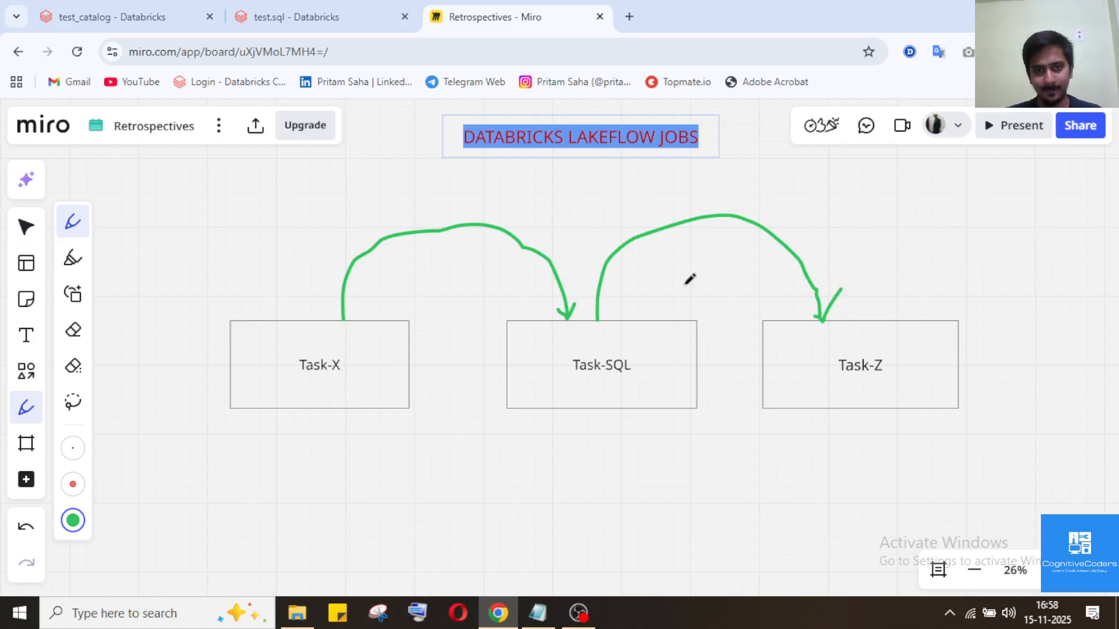
# Return to the Databricks catalog, refresh it and expand the default schema of test_catalog to check its tables.
pyautogui.click(141, 7)
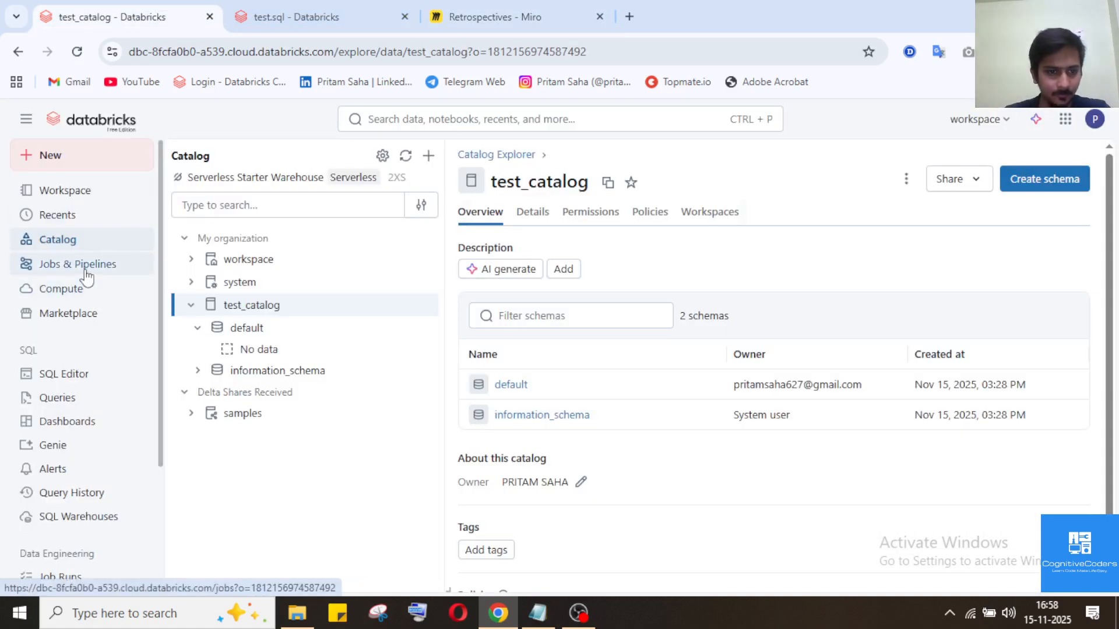
pyautogui.click(407, 156)
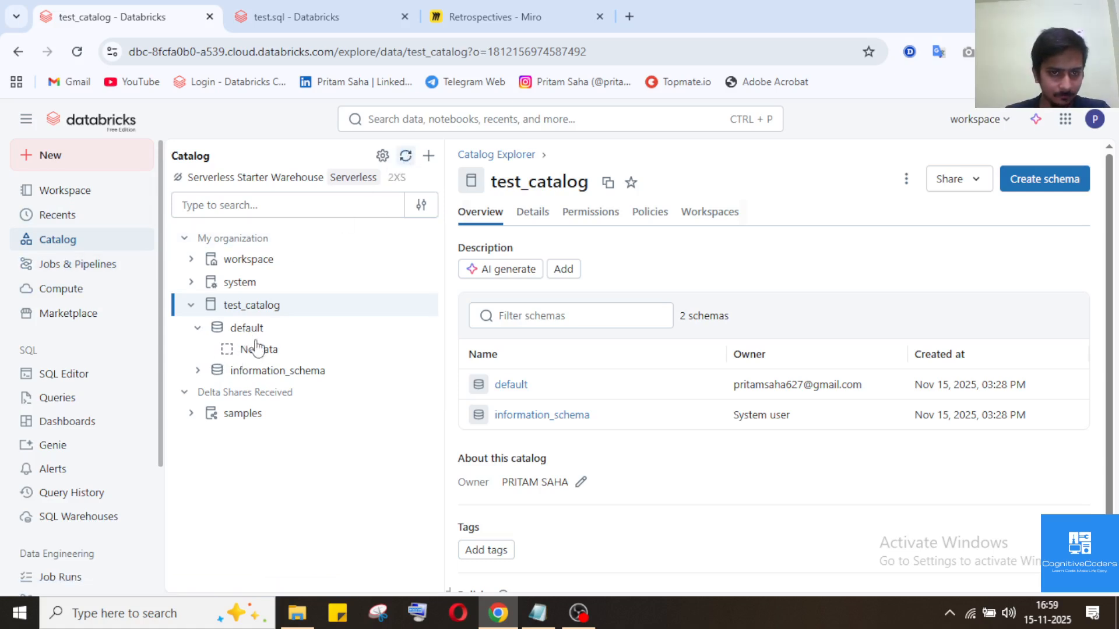
pyautogui.click(406, 155)
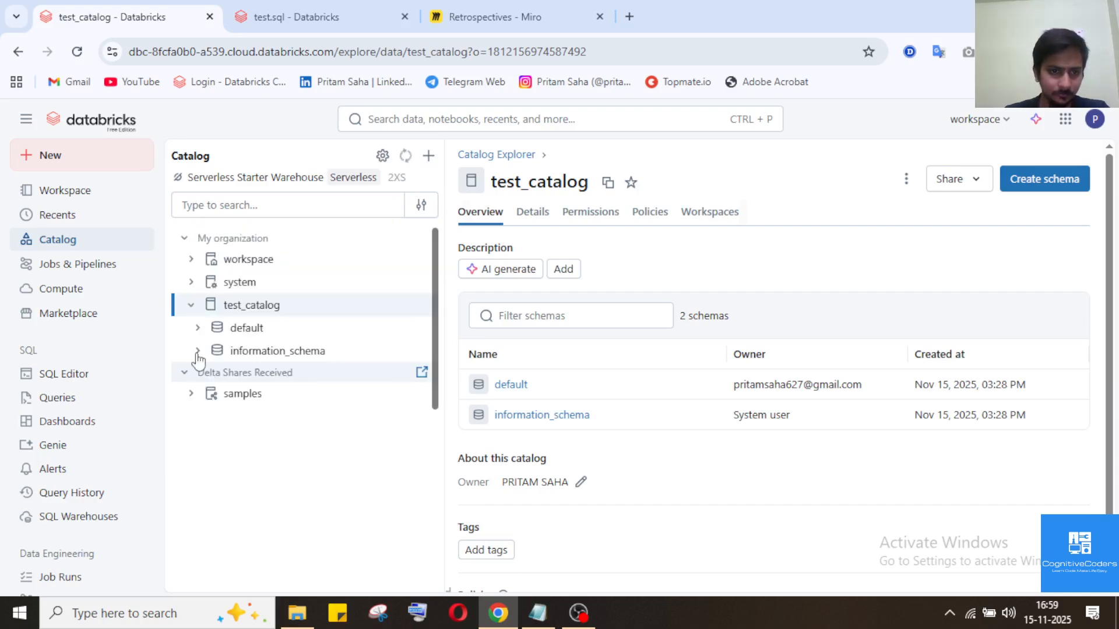
pyautogui.click(197, 330)
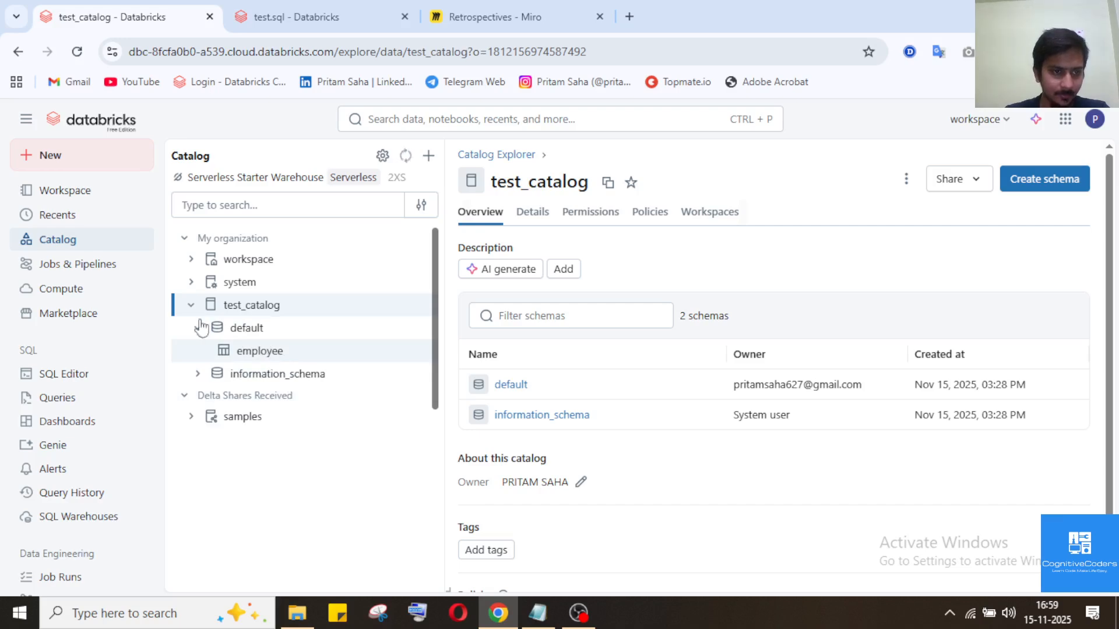
# Create a new job in Jobs & Pipelines and name it Job-1.
pyautogui.click(109, 274)
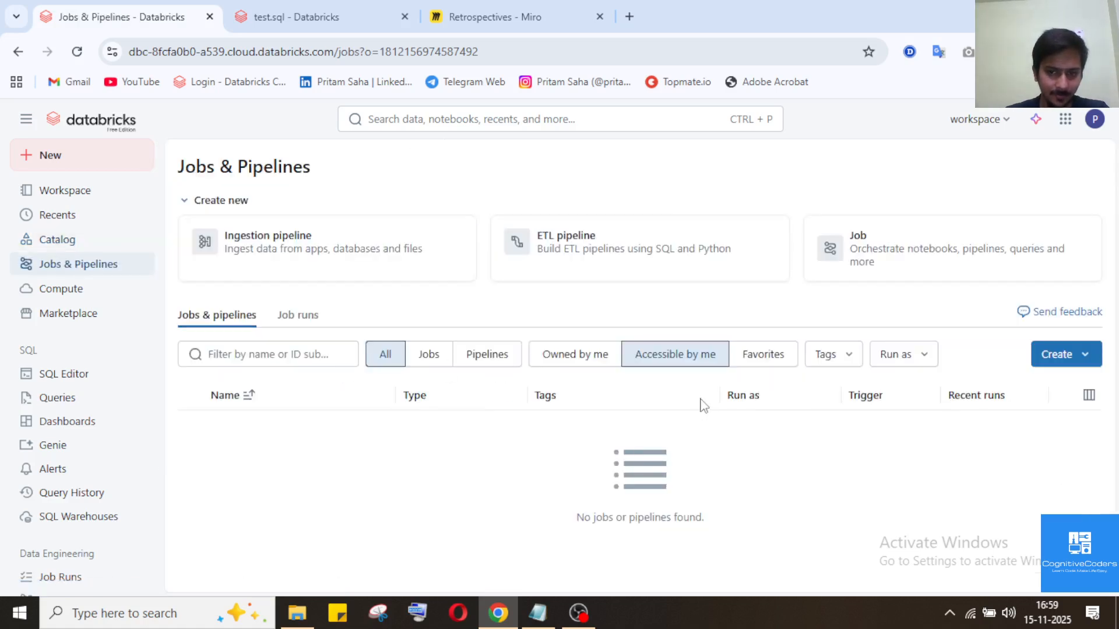
pyautogui.click(1079, 362)
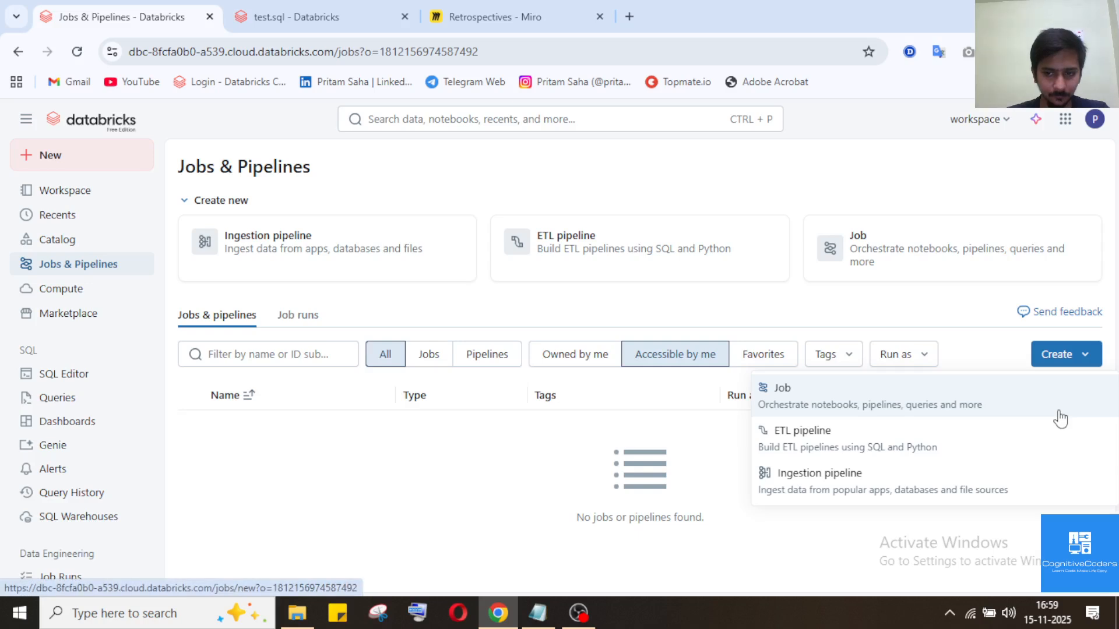
pyautogui.click(947, 402)
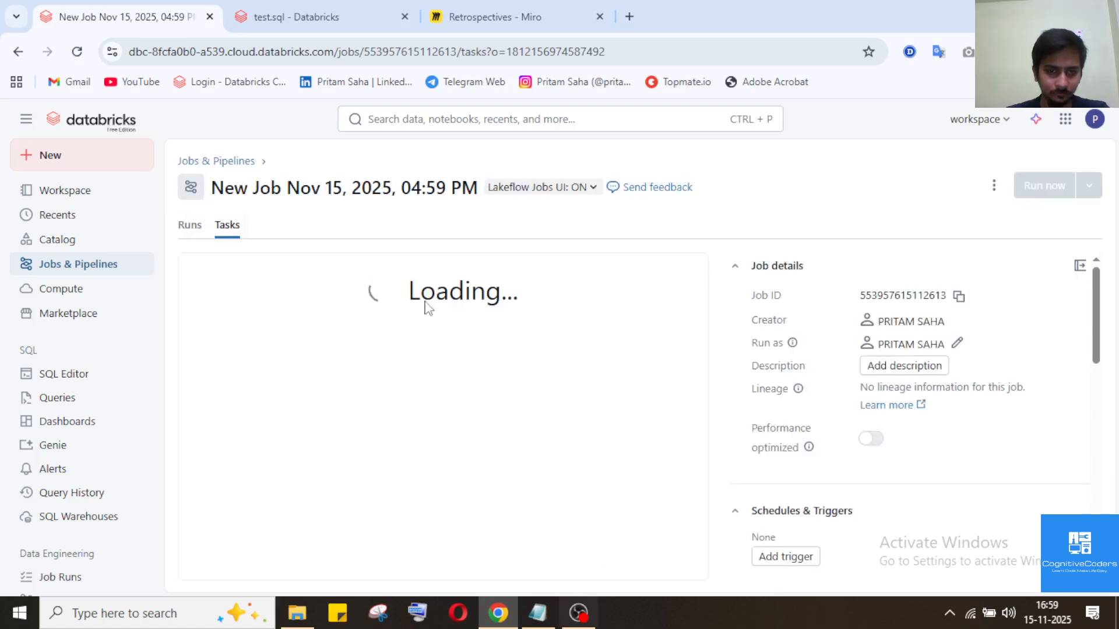
pyautogui.click(372, 193)
pyautogui.write('Job')
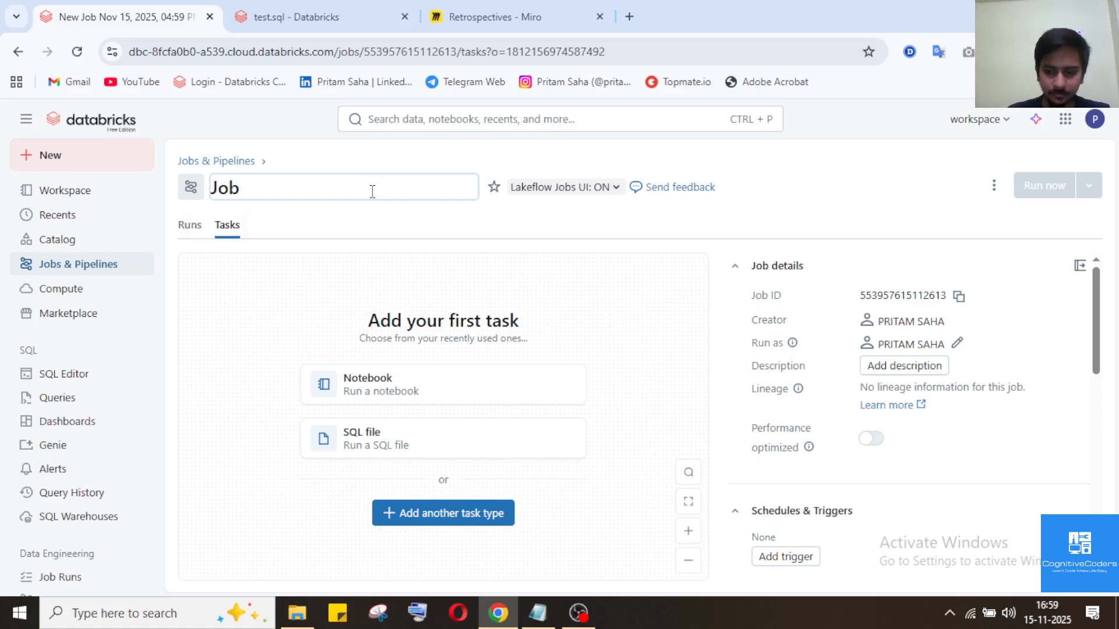
pyautogui.write('-1')
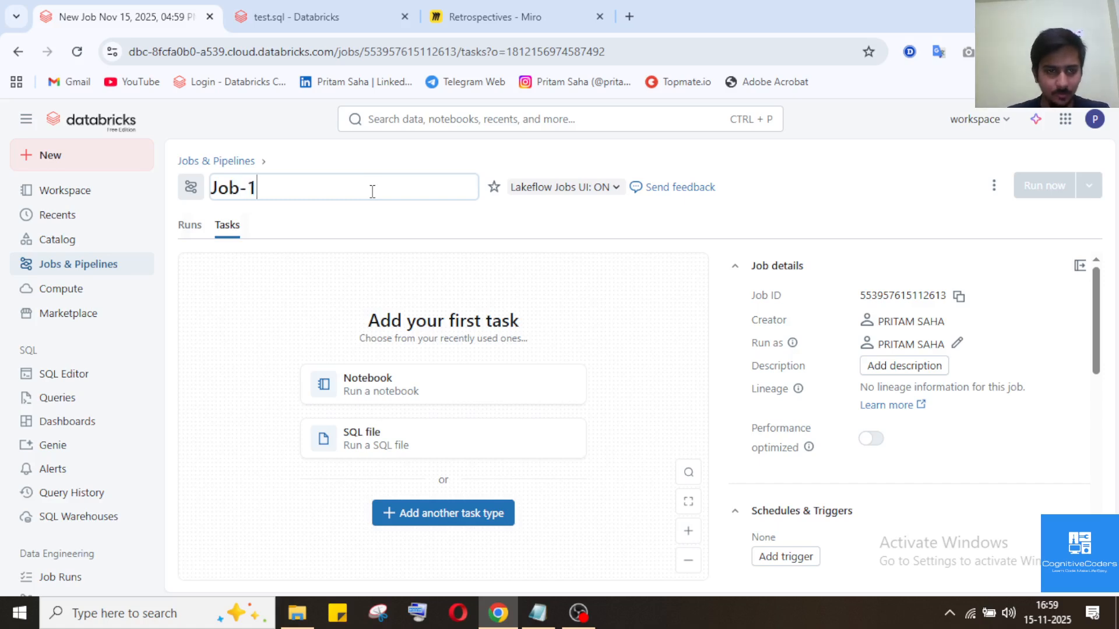
# Add a notebook task as the first task of Job-1 and name it Task-X.
pyautogui.click(383, 391)
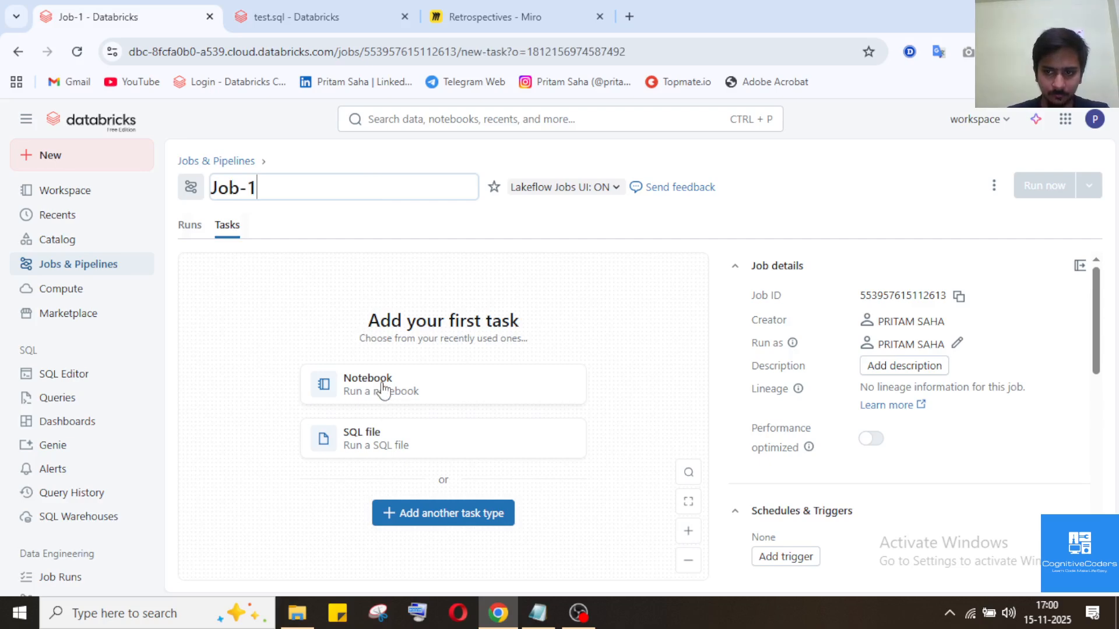
pyautogui.click(382, 389)
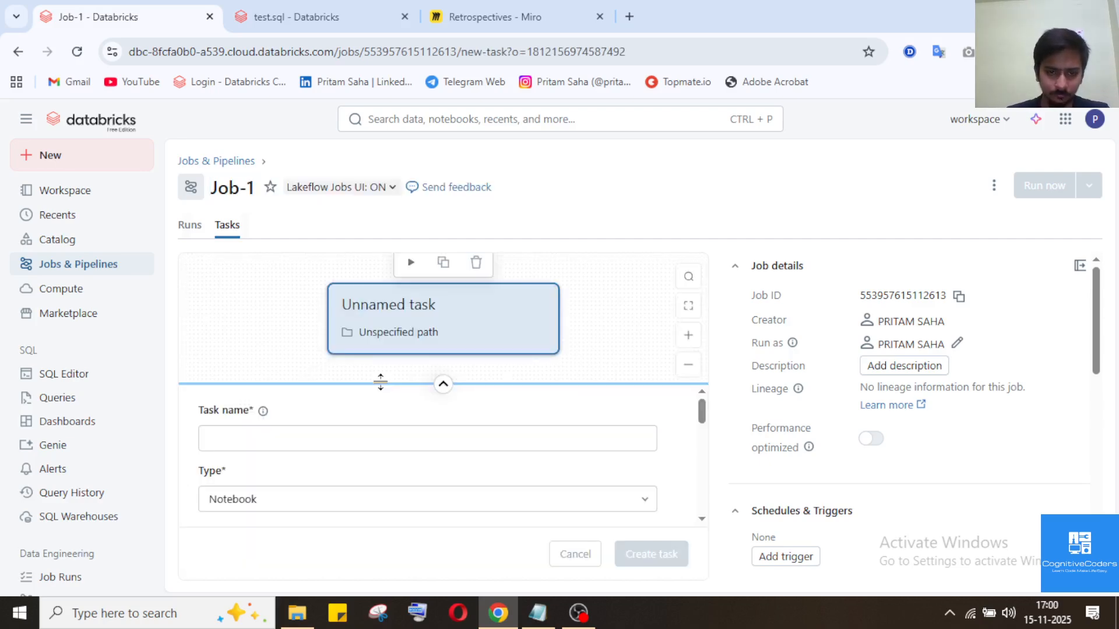
pyautogui.click(375, 431)
pyautogui.write('T')
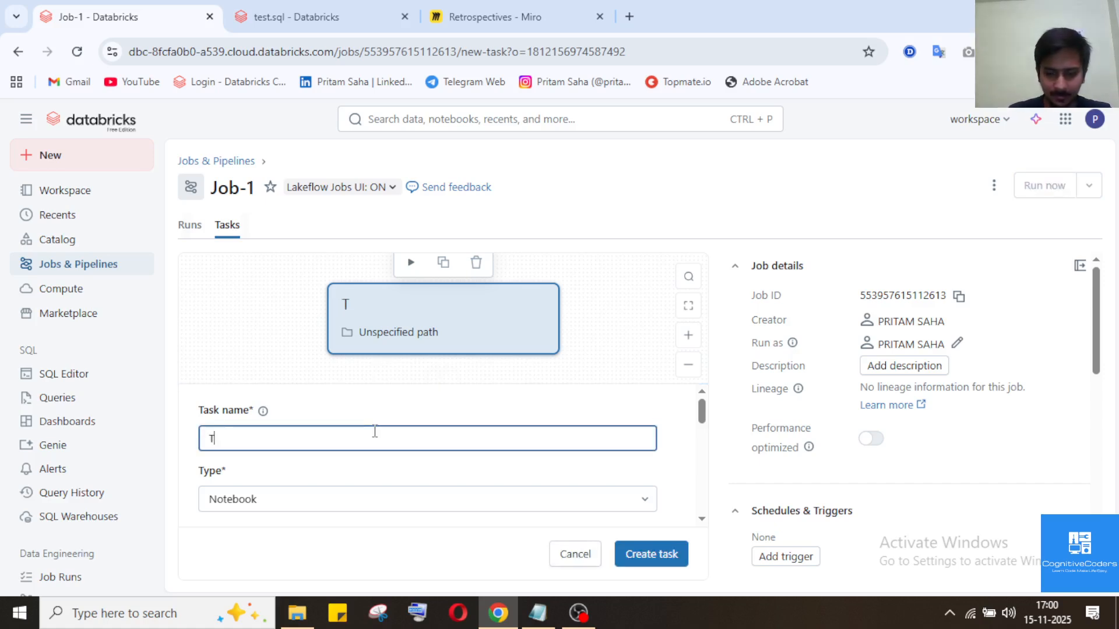
pyautogui.write('ask-')
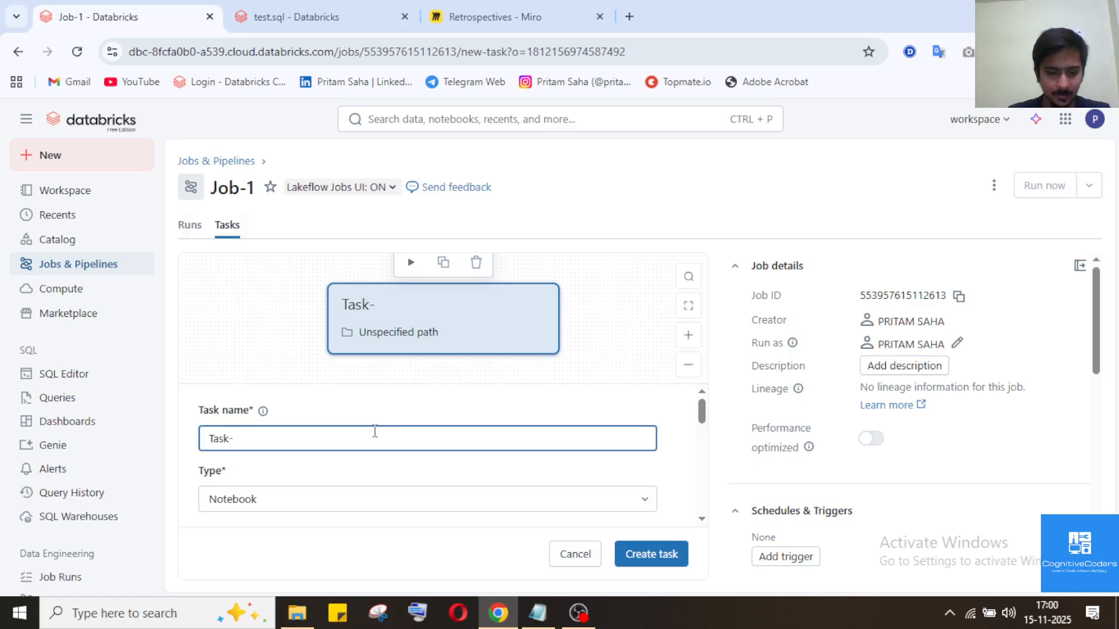
pyautogui.write('X')
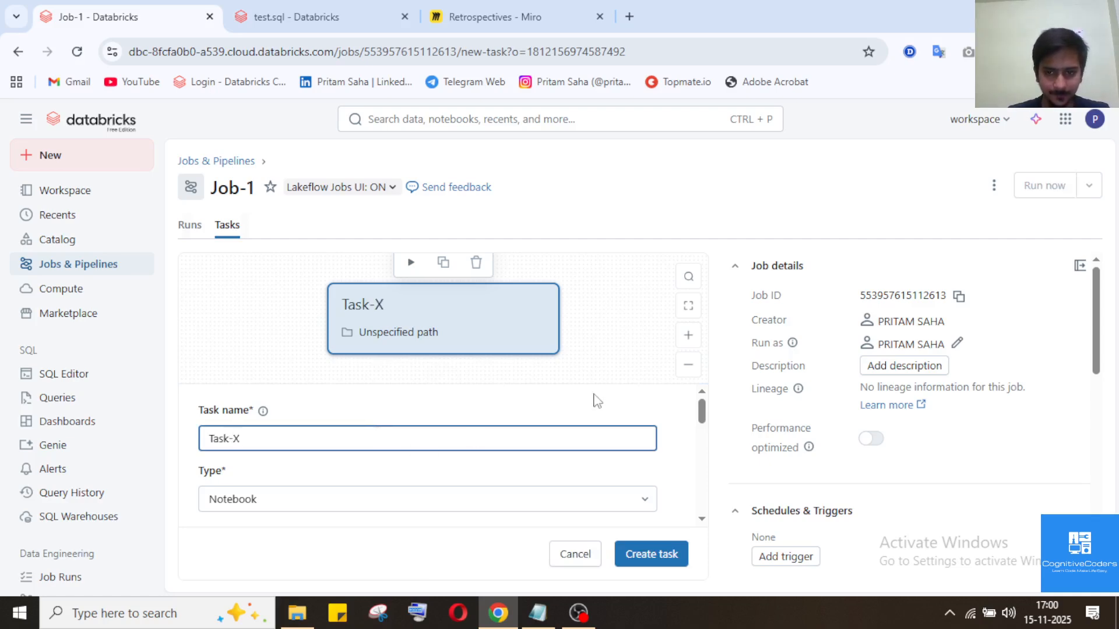
# Set Task-X's path to Notebook - X from the user's workspace folder and create the task.
pyautogui.moveTo(702, 415); pyautogui.dragTo(707, 444)
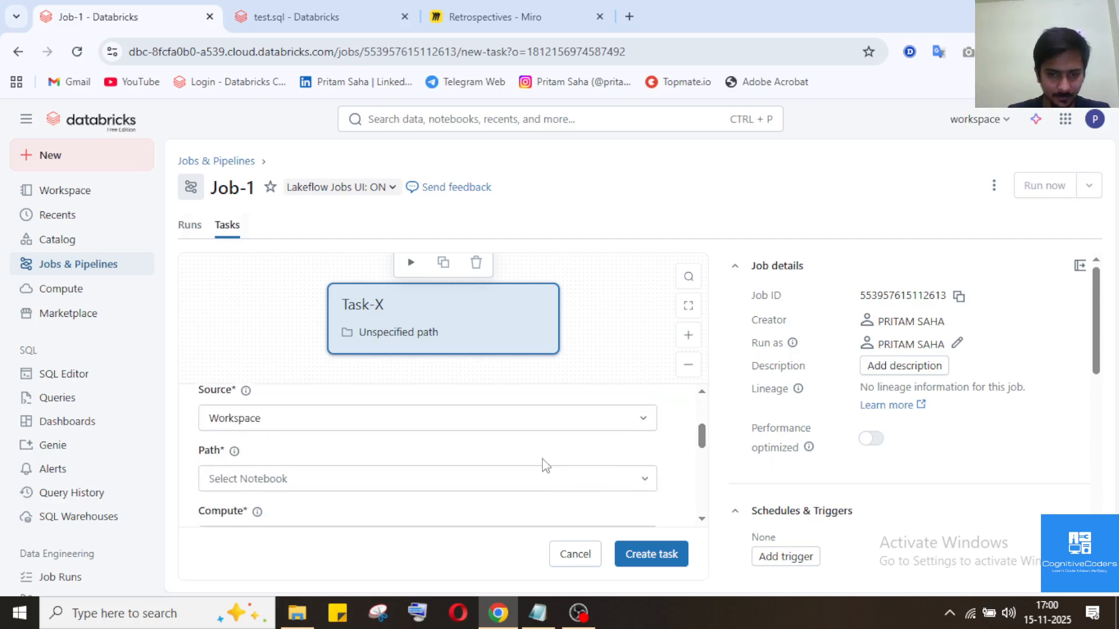
pyautogui.click(529, 479)
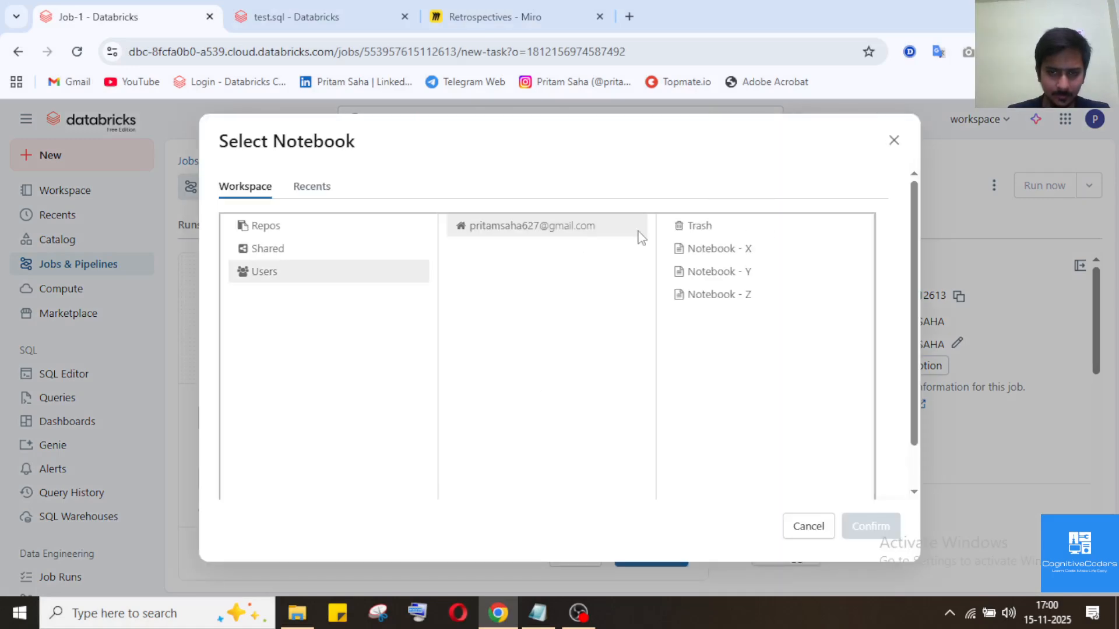
pyautogui.click(699, 251)
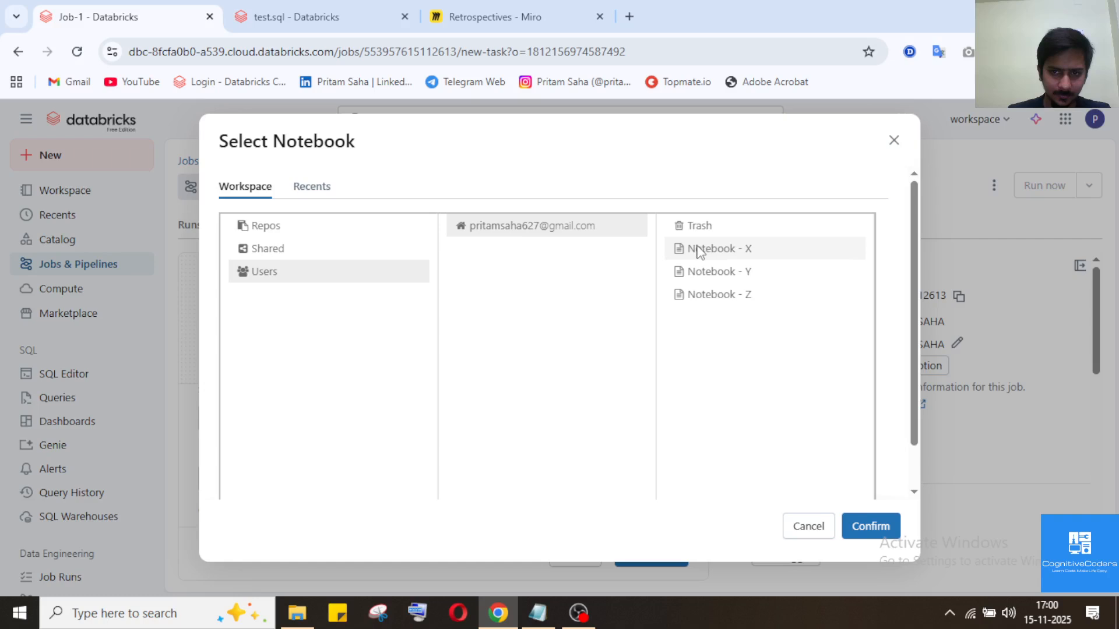
pyautogui.click(853, 529)
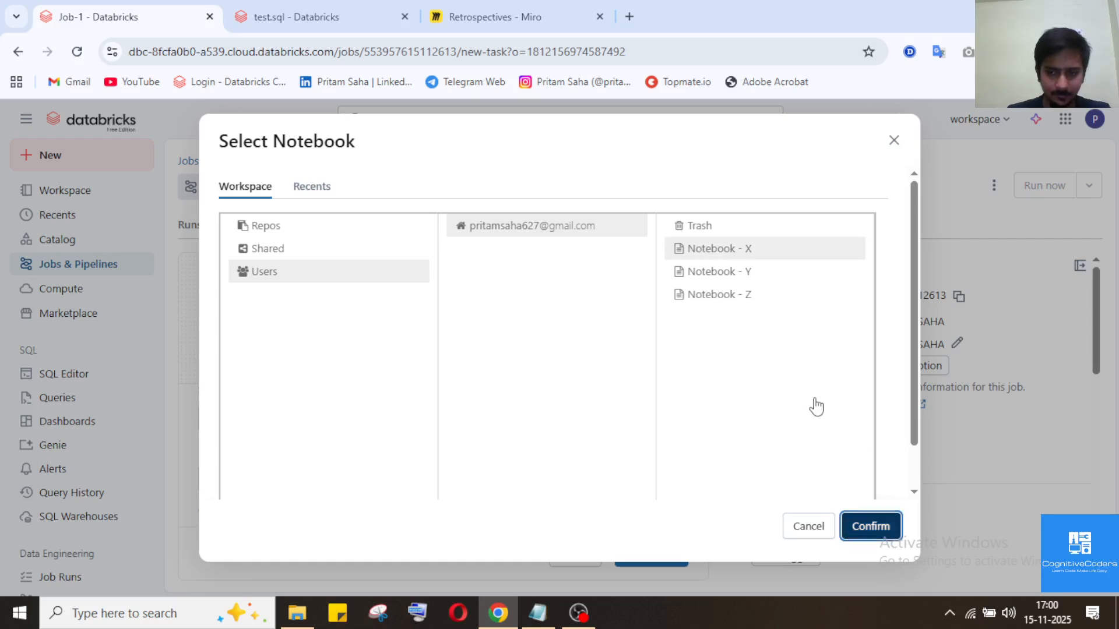
pyautogui.press('Return')
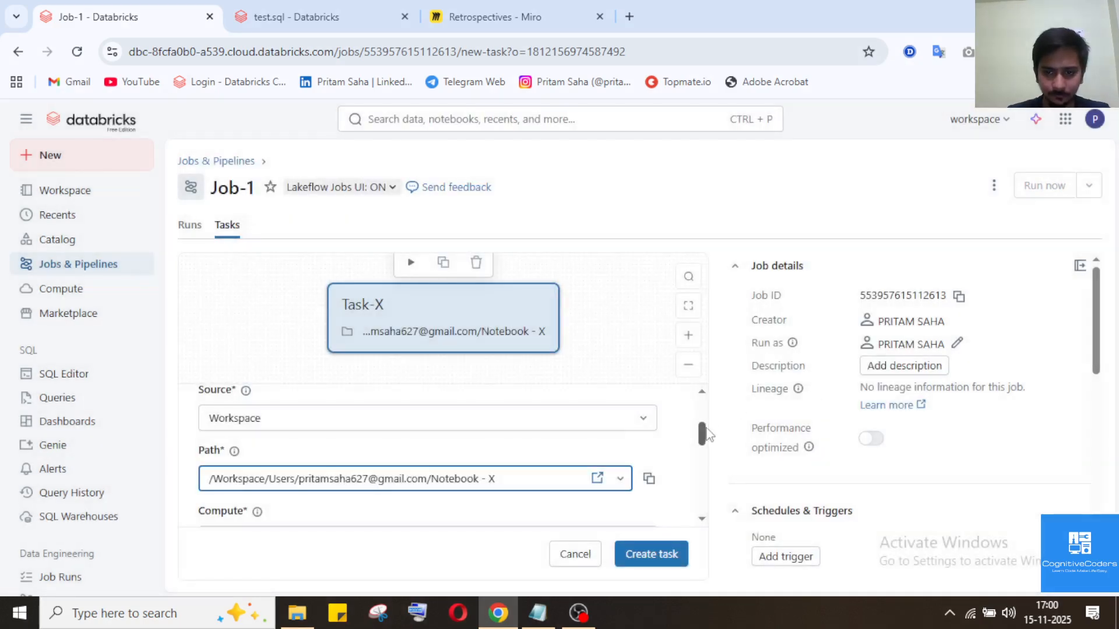
pyautogui.moveTo(706, 433); pyautogui.dragTo(714, 490)
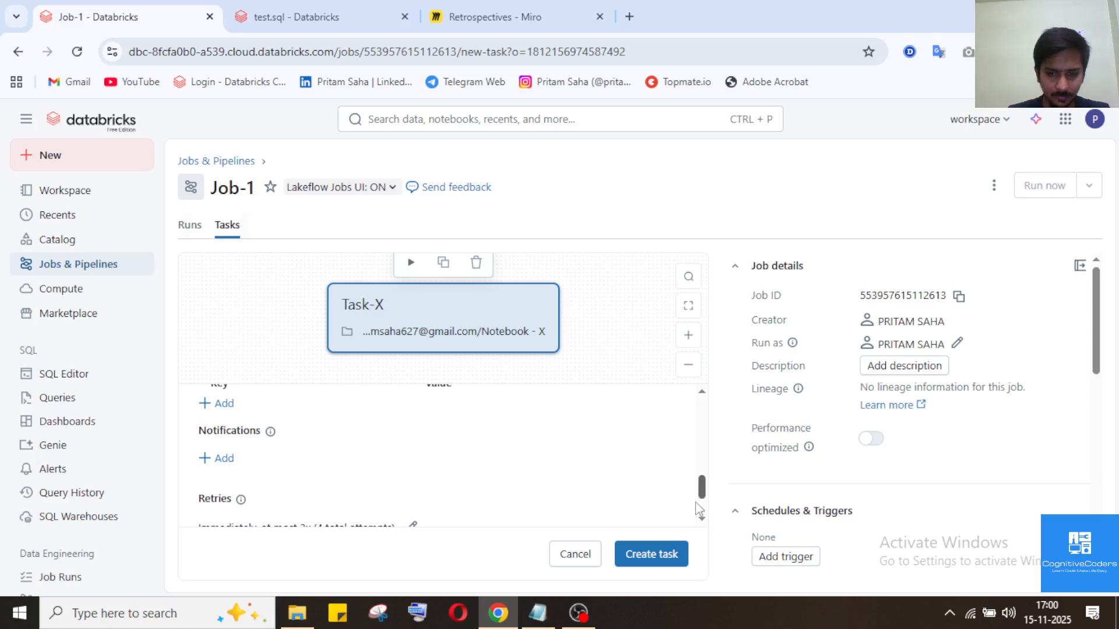
pyautogui.click(653, 558)
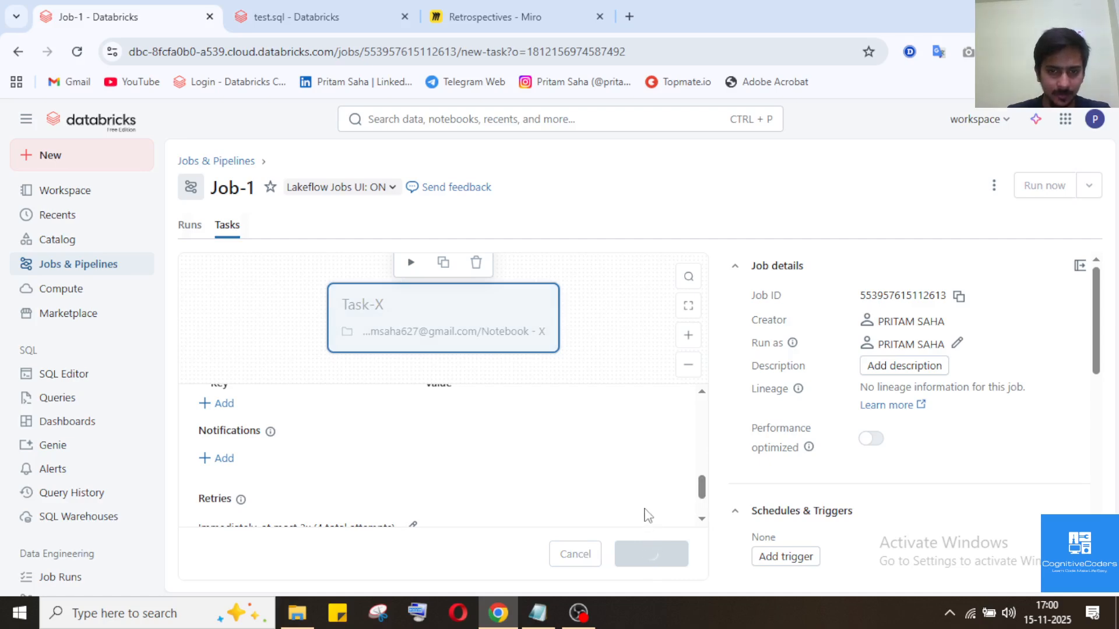
# Check the task flow on the Miro board and the parameterized query in test.sql, and return to the Job-1 page.
pyautogui.click(552, 7)
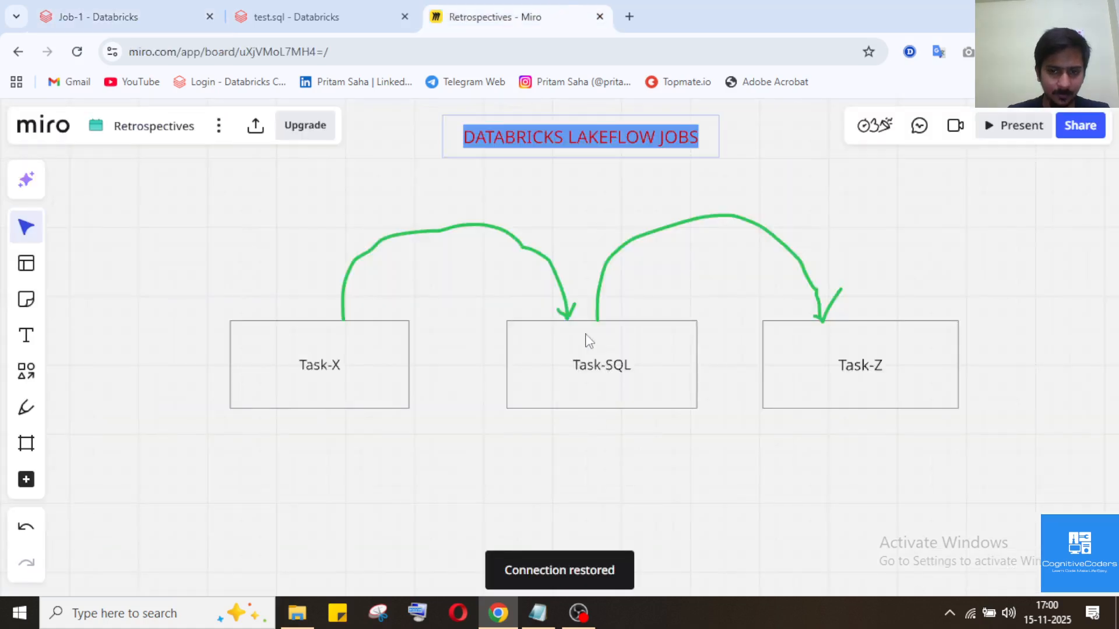
pyautogui.click(313, 7)
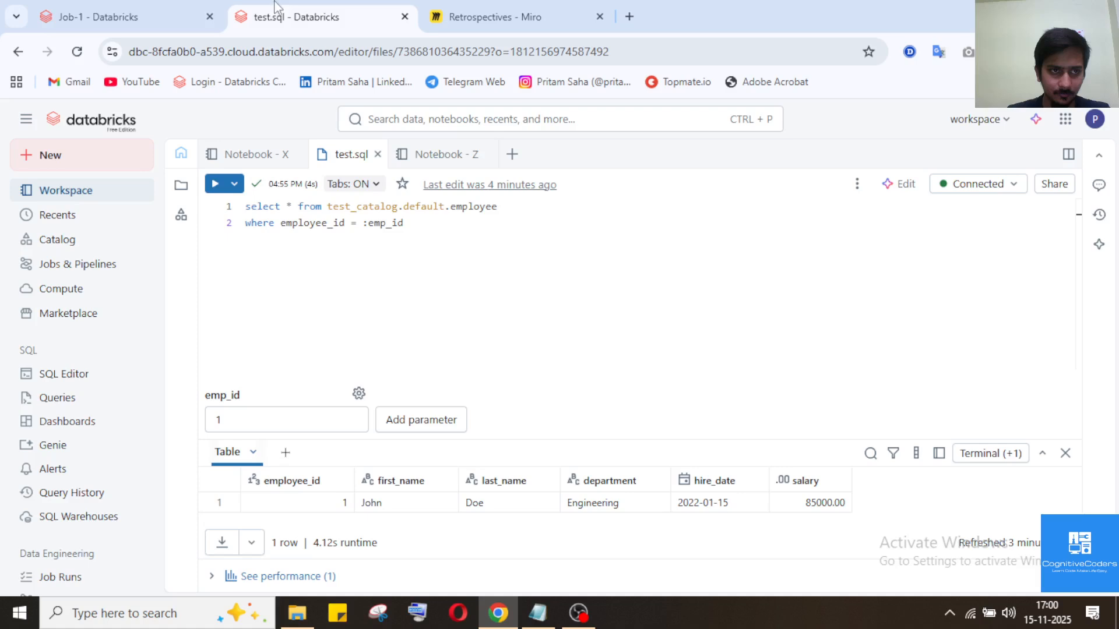
pyautogui.click(149, 7)
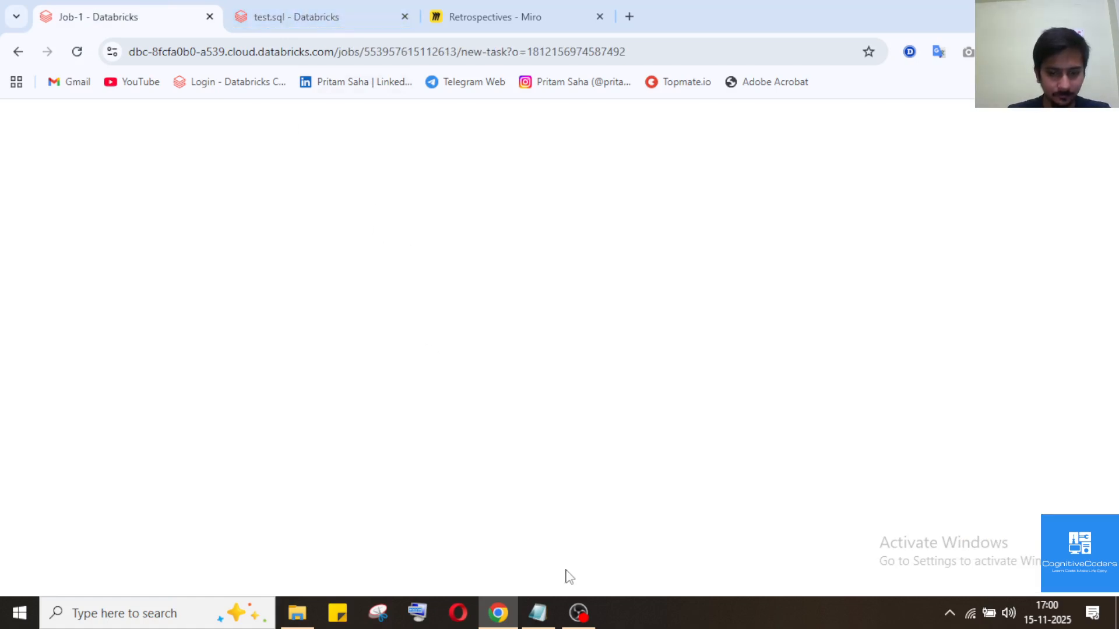
pyautogui.click(579, 613)
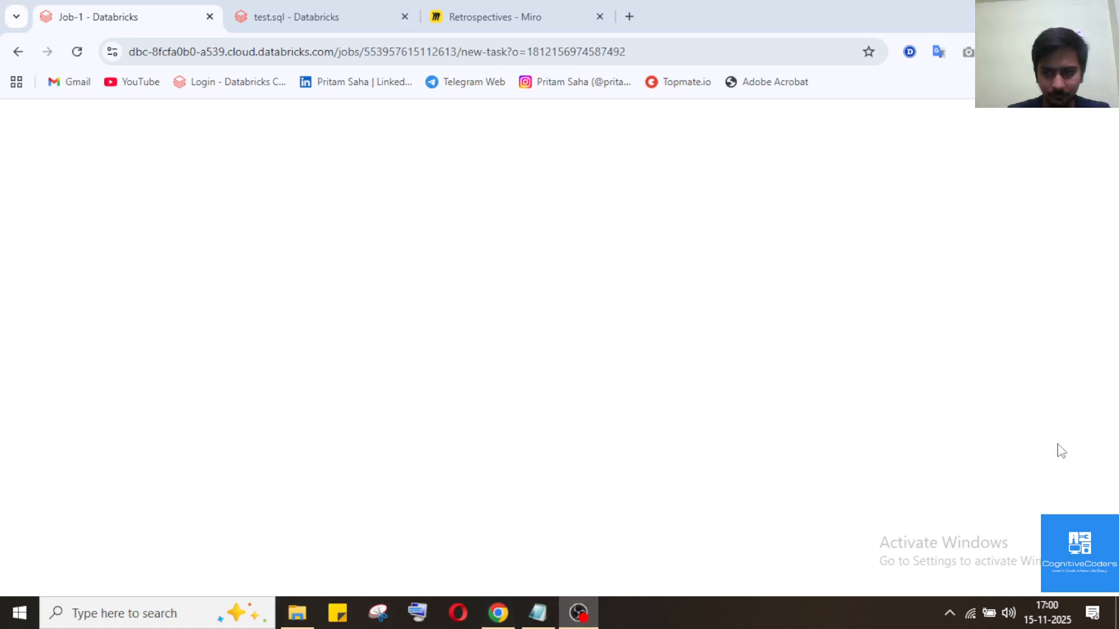
pyautogui.click(586, 615)
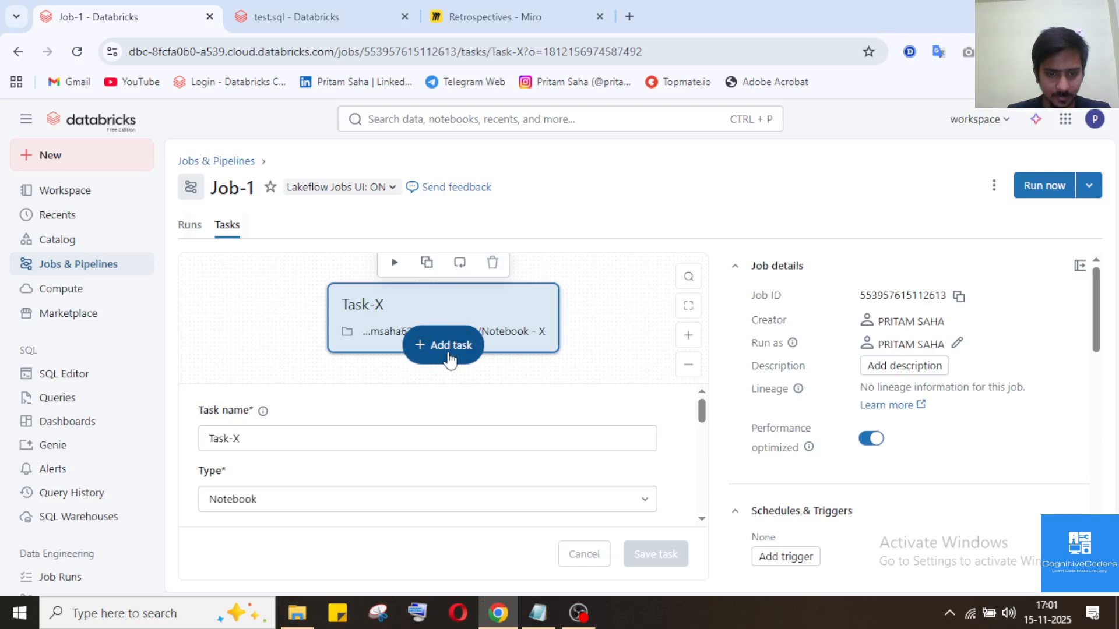
# Add a SQL file task after Task-X and name it Task-SQL.
pyautogui.click(450, 361)
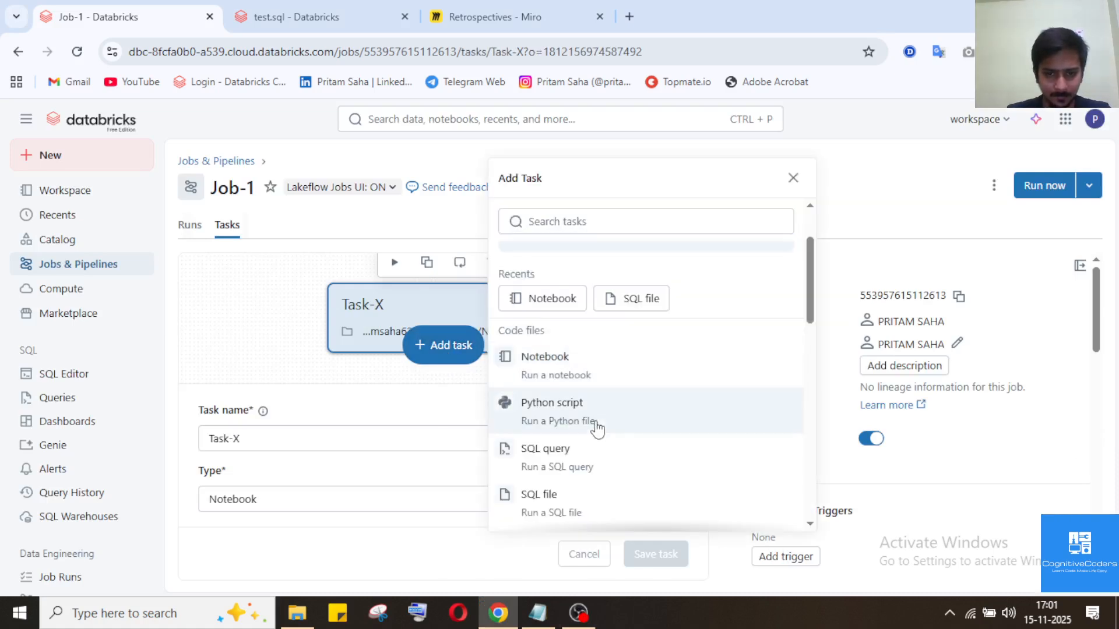
pyautogui.scroll(-1, 597, 430)
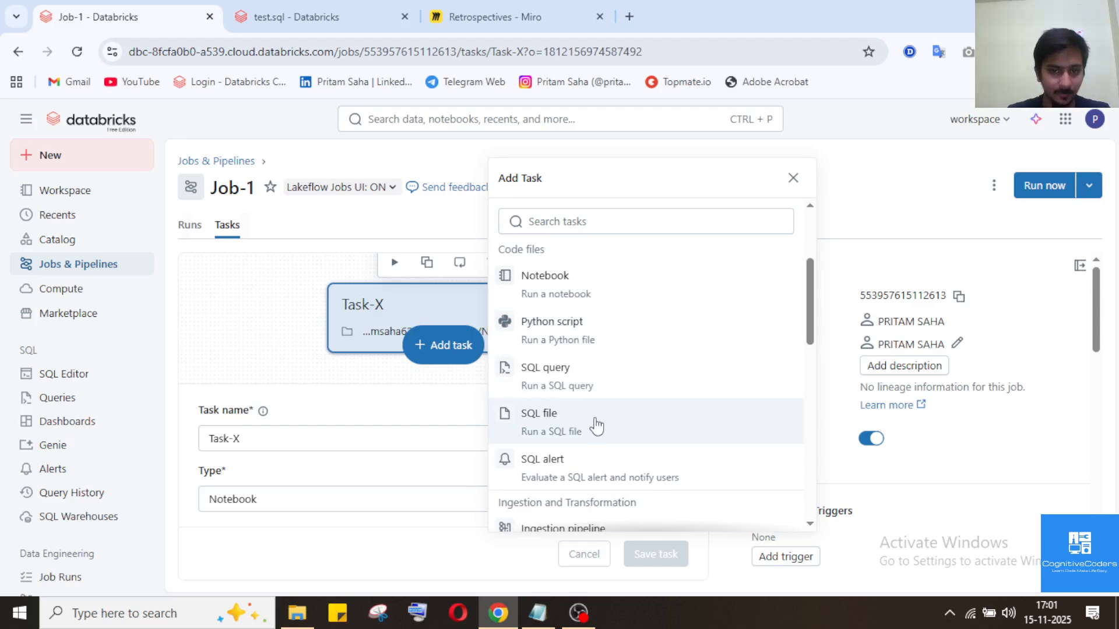
pyautogui.click(594, 425)
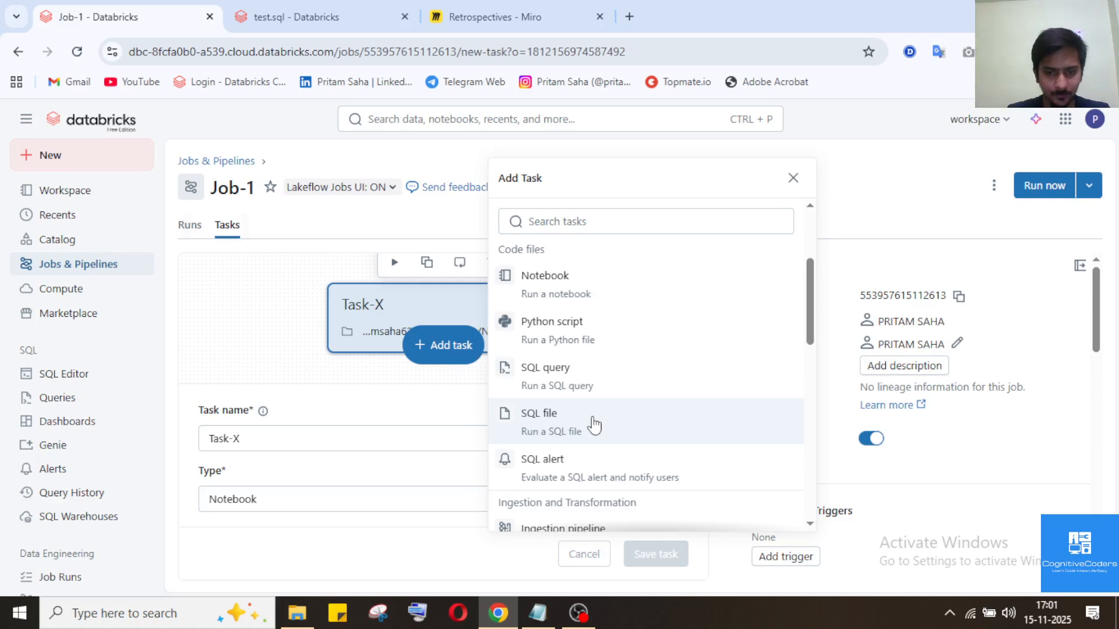
pyautogui.click(594, 425)
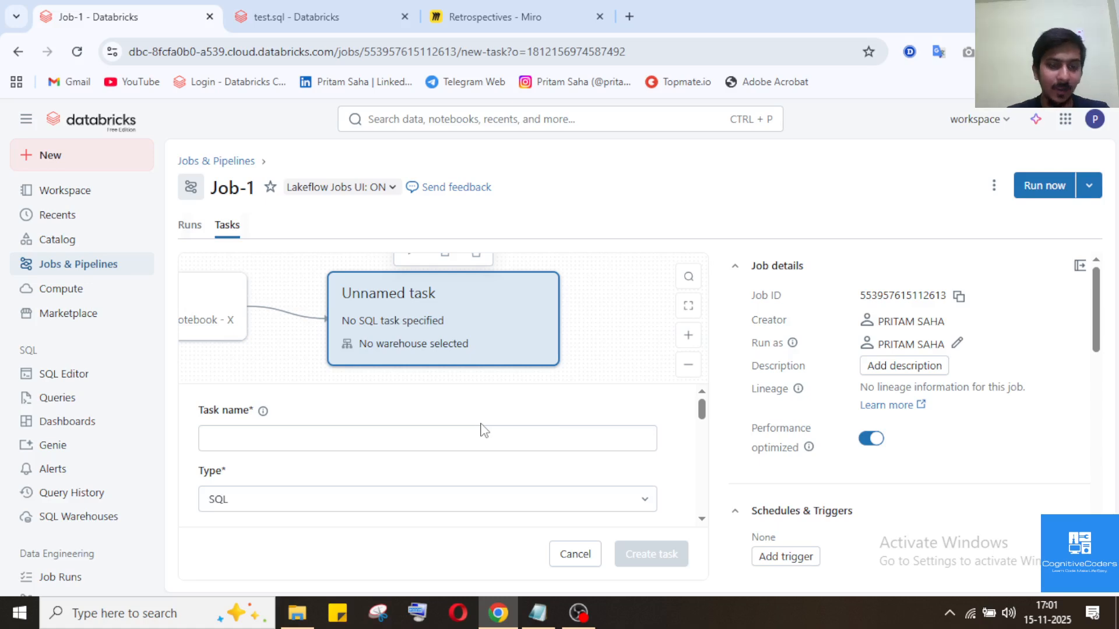
pyautogui.click(445, 430)
pyautogui.click(445, 430)
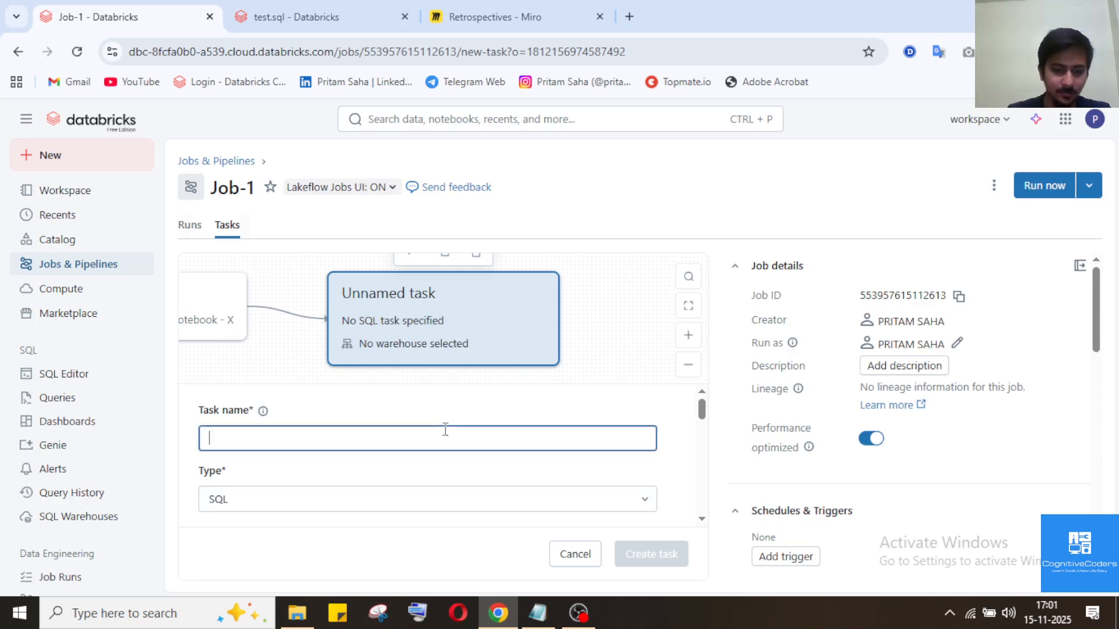
pyautogui.write('Ta')
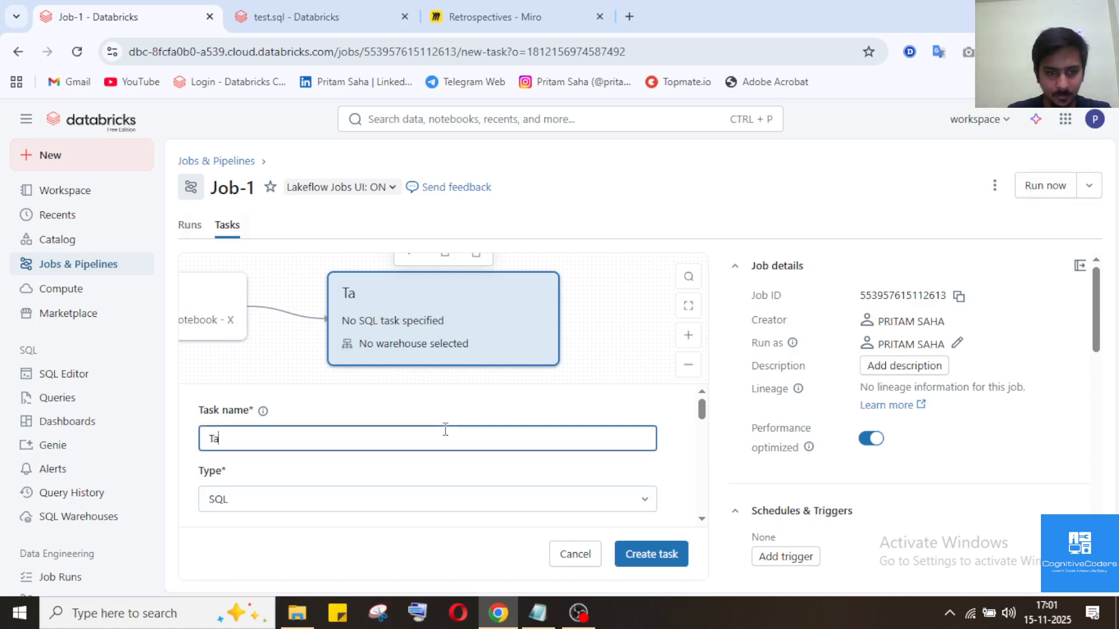
pyautogui.write('sk')
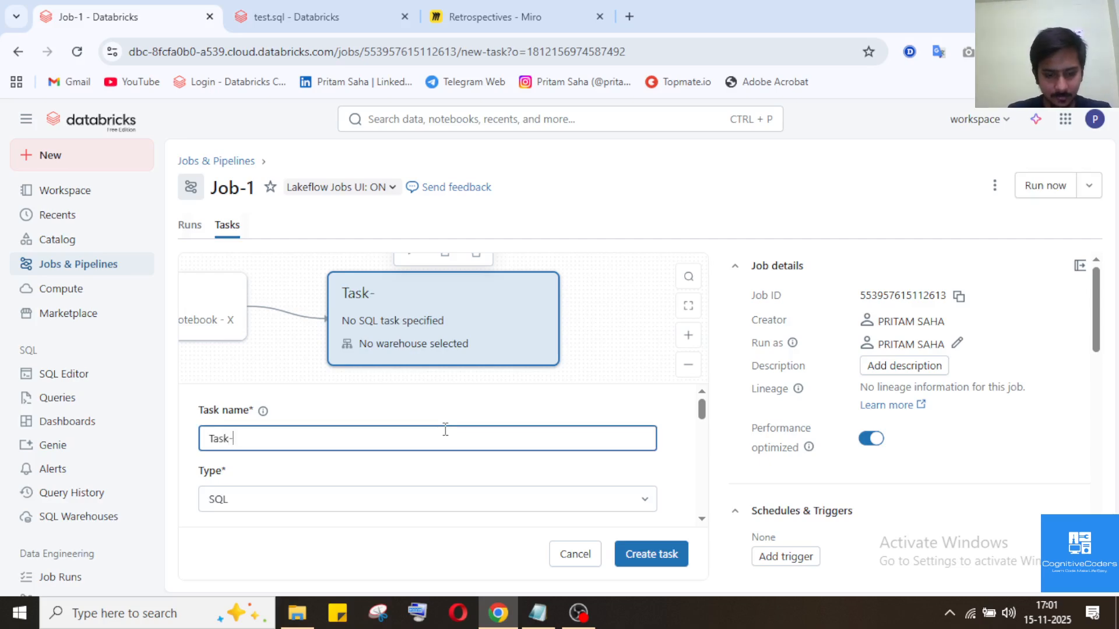
pyautogui.write('-SQ')
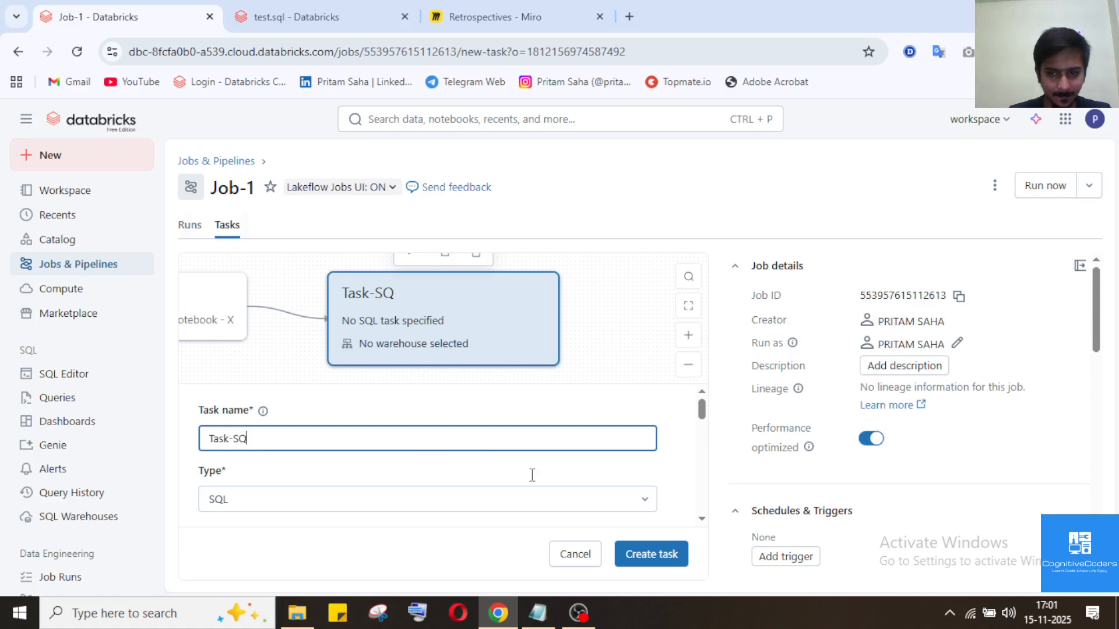
pyautogui.write('L')
# Keep Task-SQL's SQL task type as File and choose test.sql from the user's workspace folder as its path.
pyautogui.moveTo(702, 415); pyautogui.dragTo(706, 437)
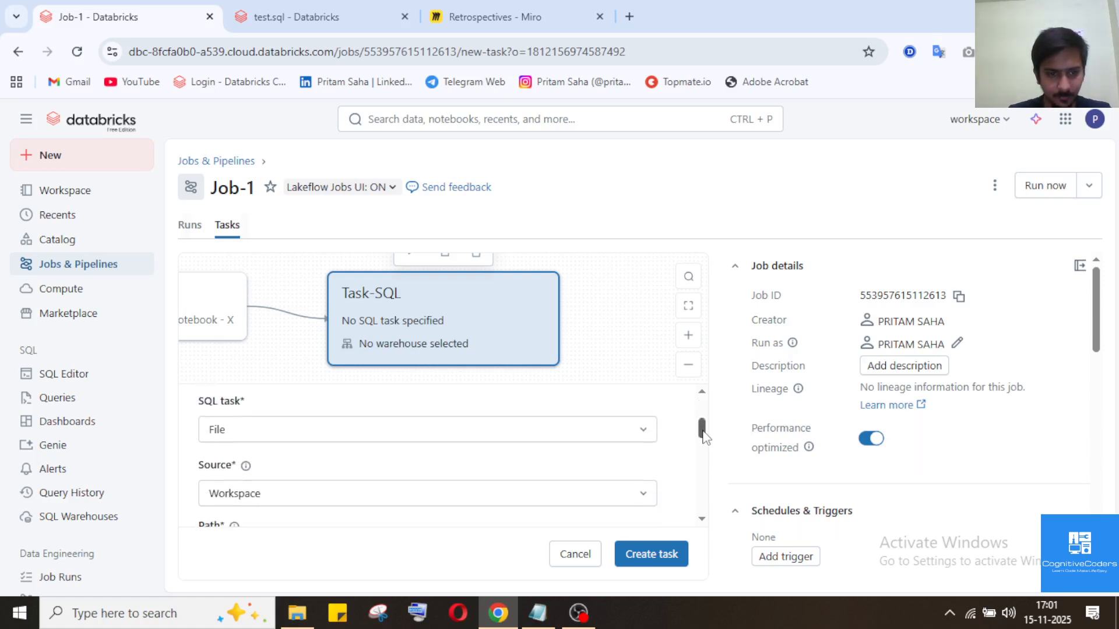
pyautogui.click(613, 442)
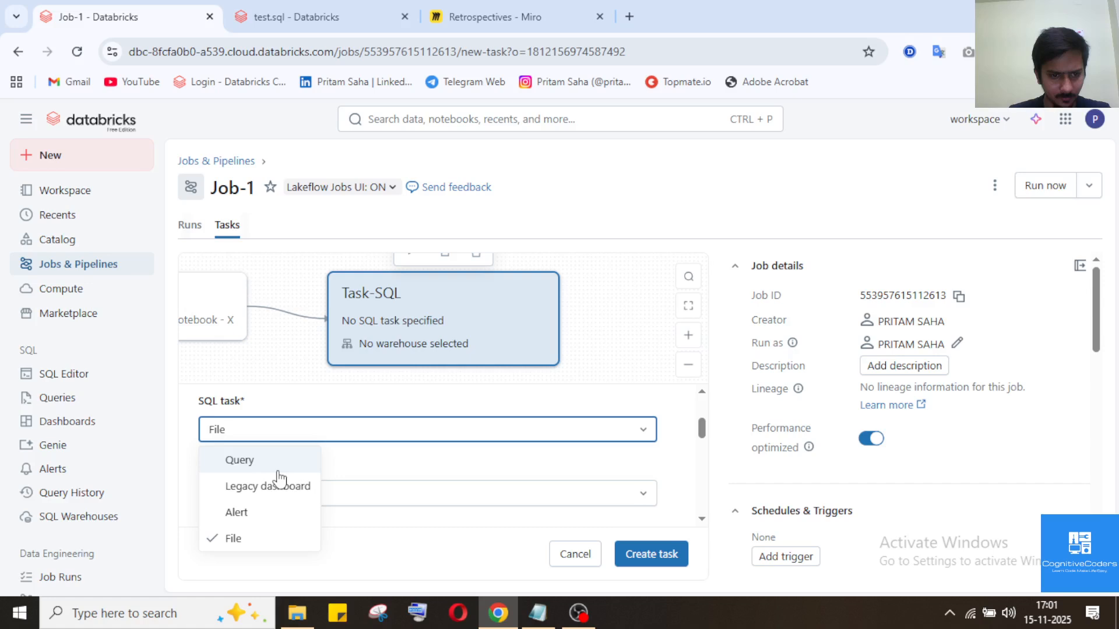
pyautogui.click(411, 469)
pyautogui.scroll(-1, 491, 501)
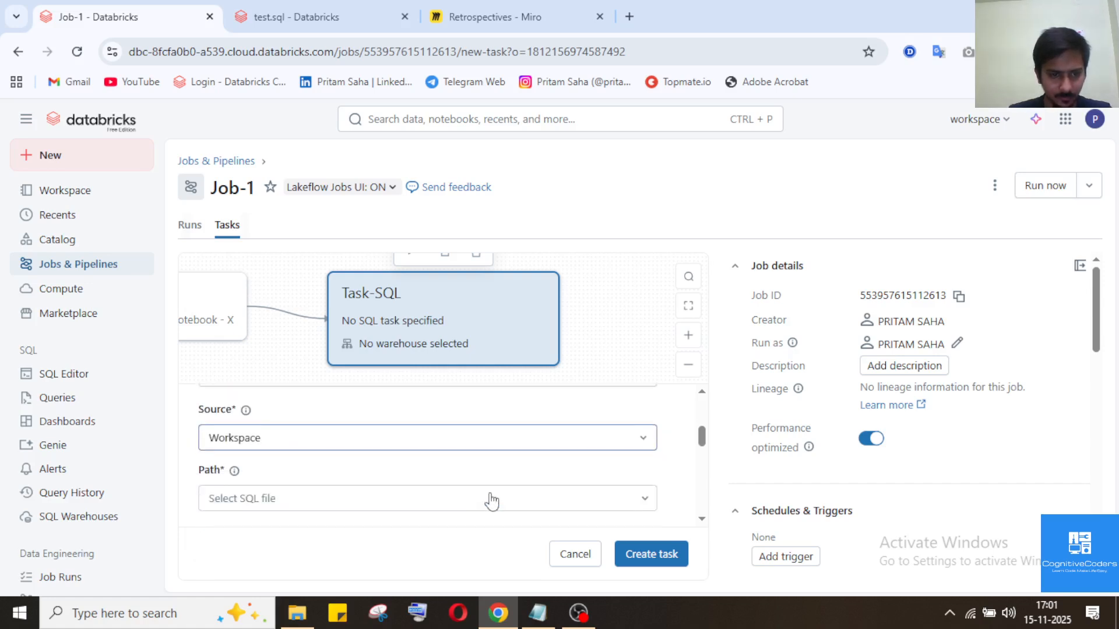
pyautogui.click(520, 484)
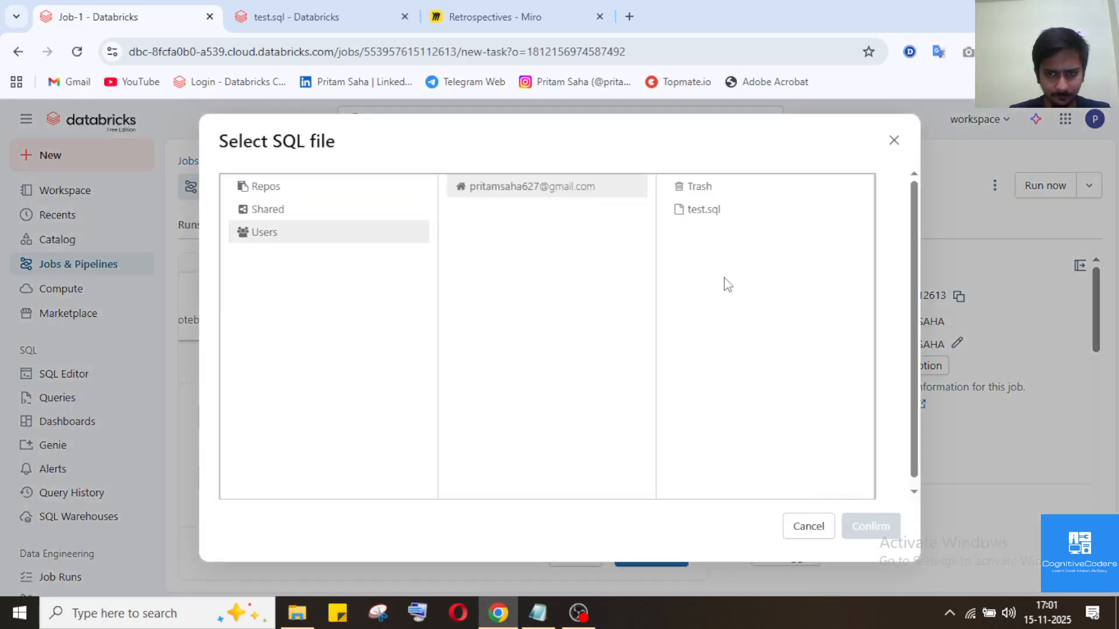
pyautogui.click(716, 211)
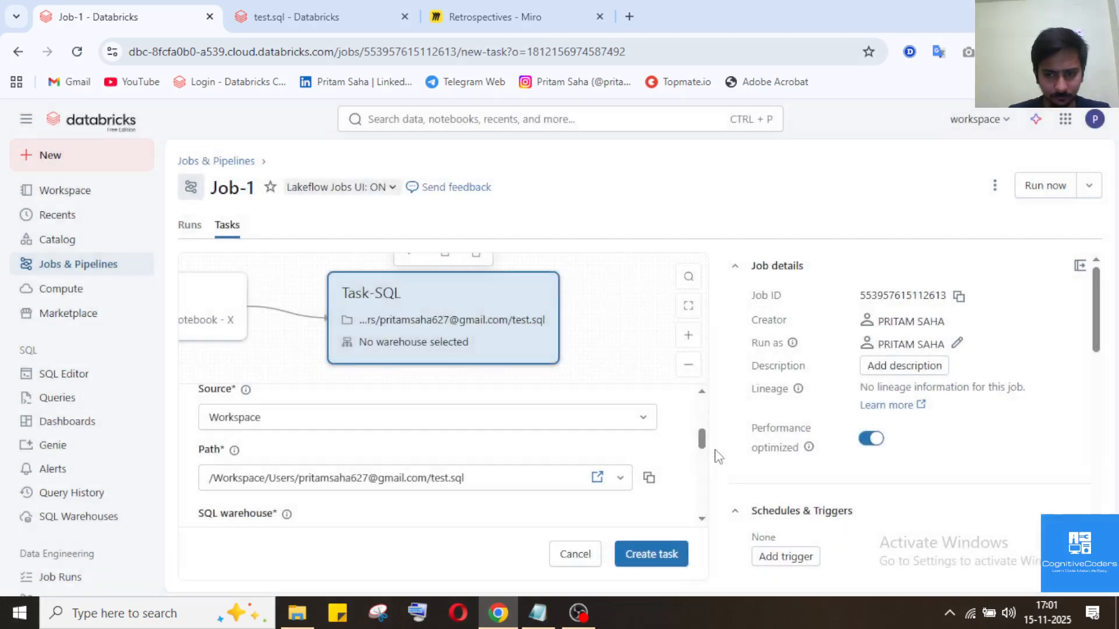
# Set Task-SQL's SQL warehouse to Serverless Starter Warehouse (2XS).
pyautogui.scroll(-1, 704, 443)
pyautogui.scroll(-1, 704, 444)
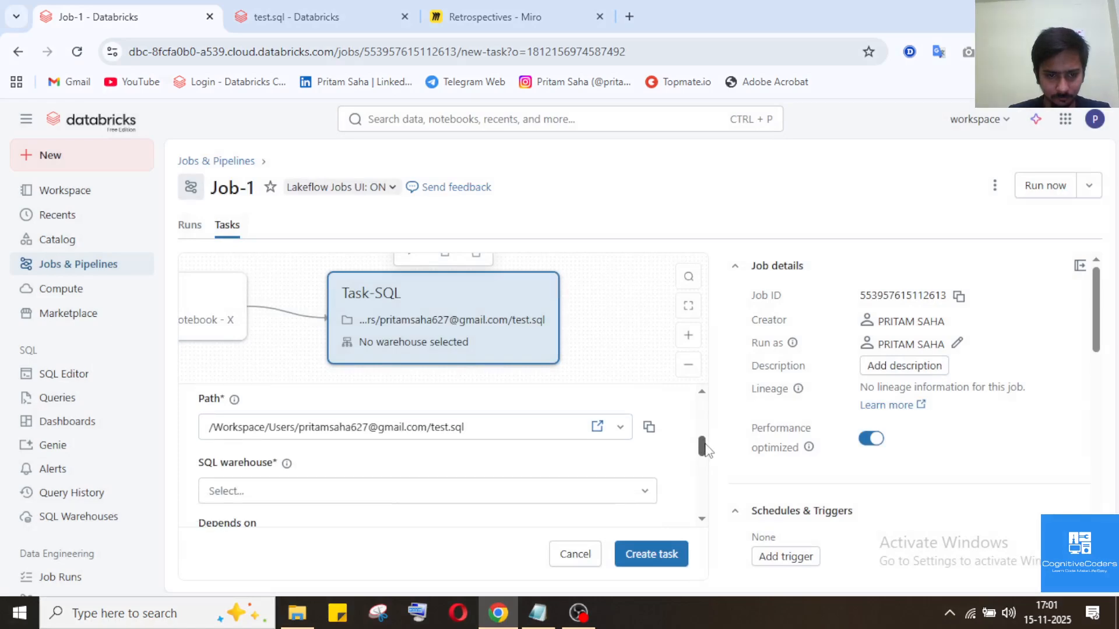
pyautogui.click(609, 487)
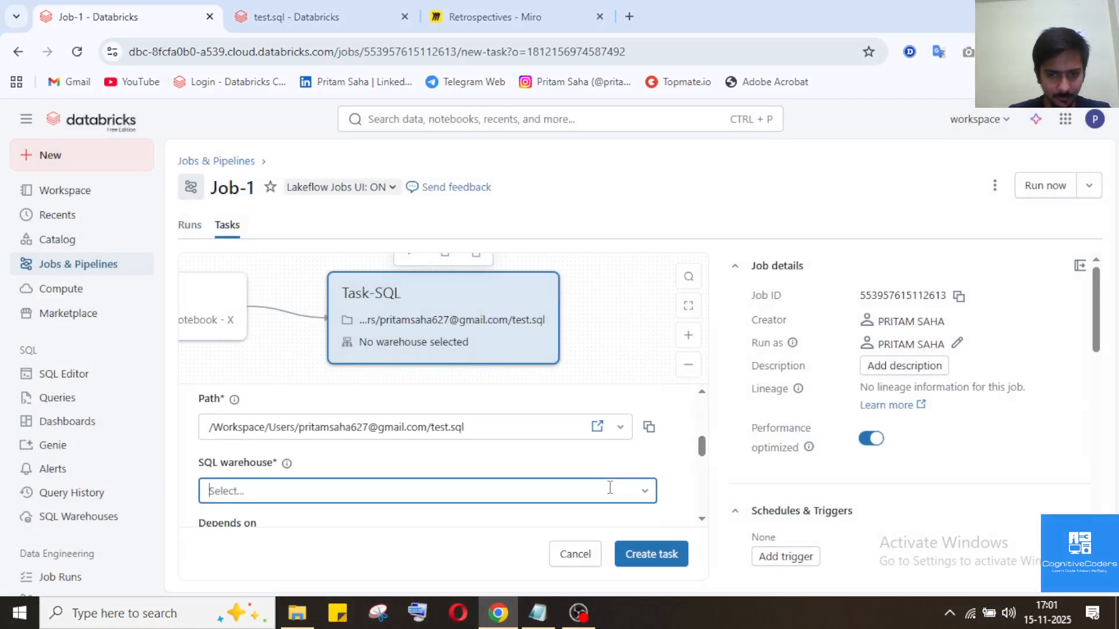
pyautogui.click(644, 494)
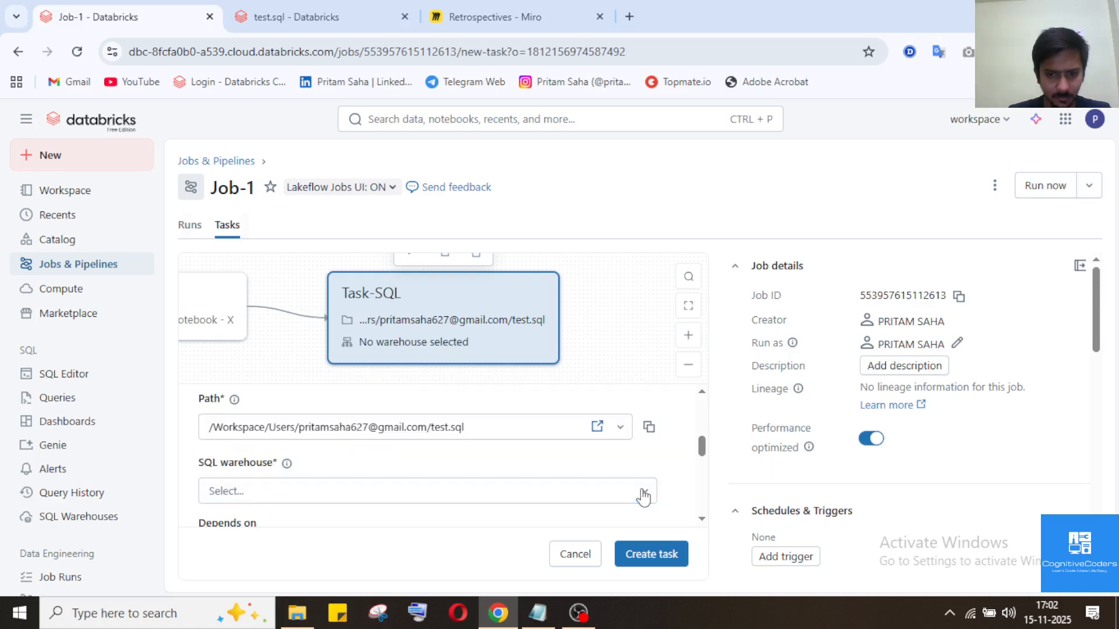
pyautogui.click(643, 495)
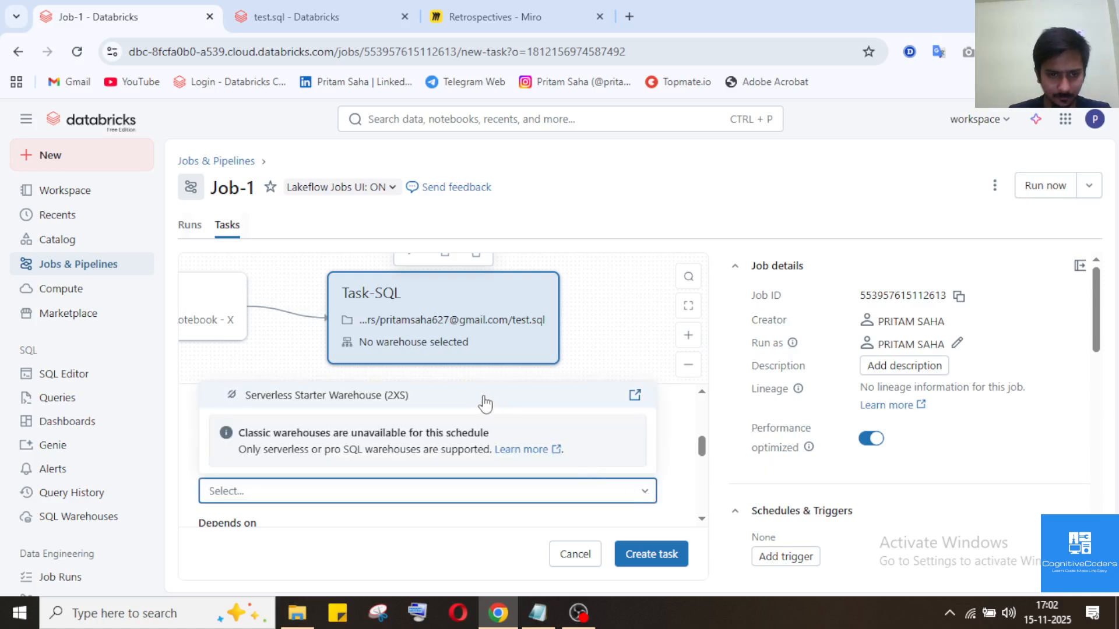
pyautogui.click(486, 404)
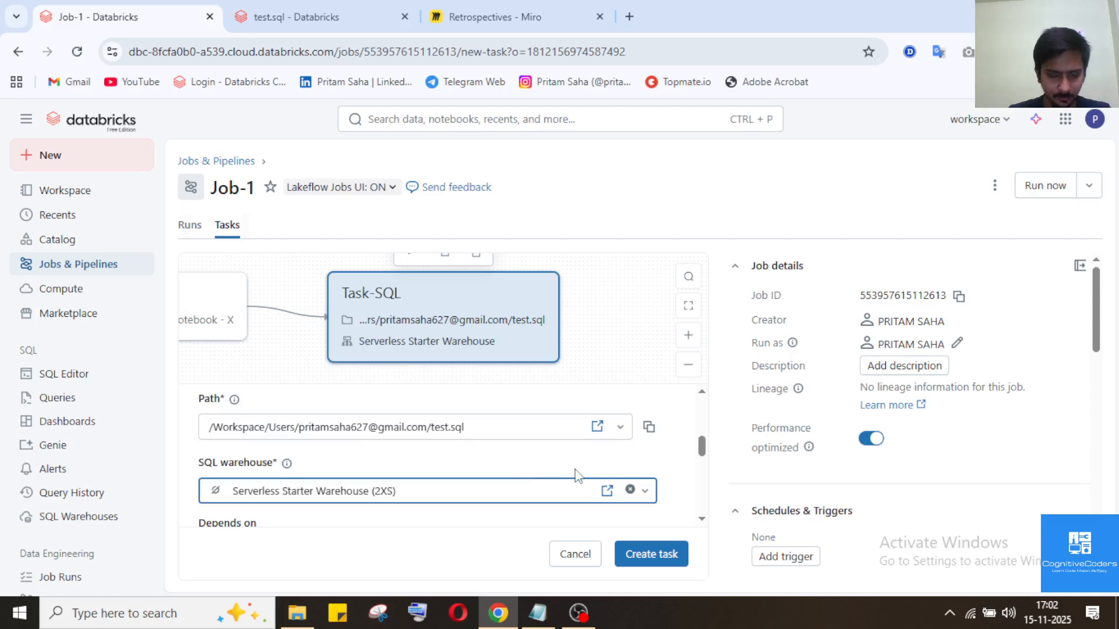
# Check the parameter name used by the query in test.sql and return to Task-SQL's parameter settings.
pyautogui.scroll(-2, 576, 474)
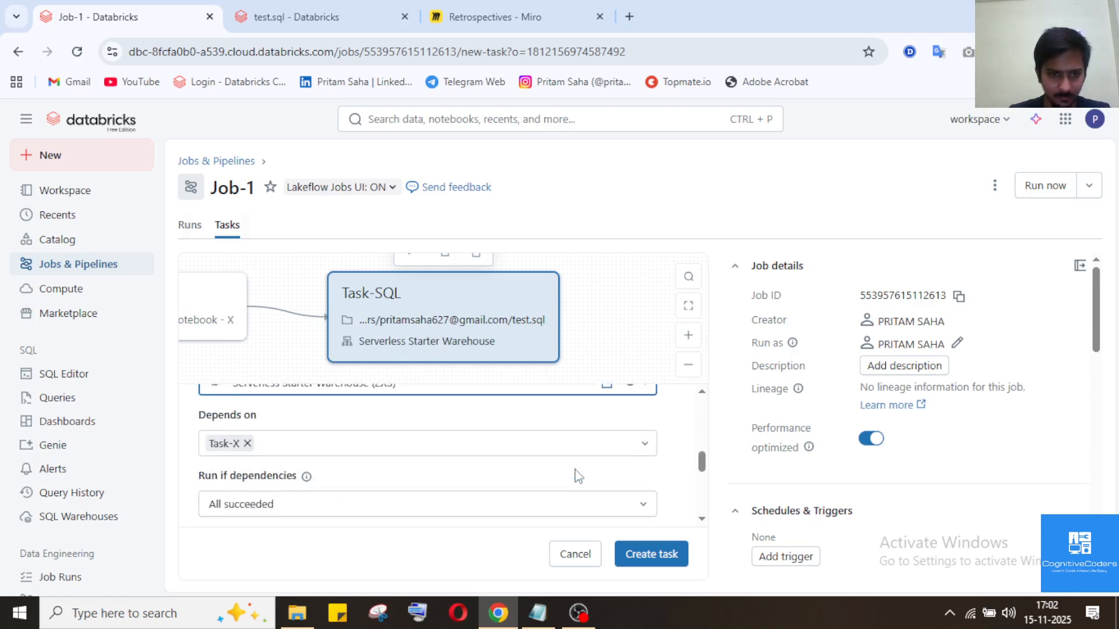
pyautogui.scroll(-3, 575, 475)
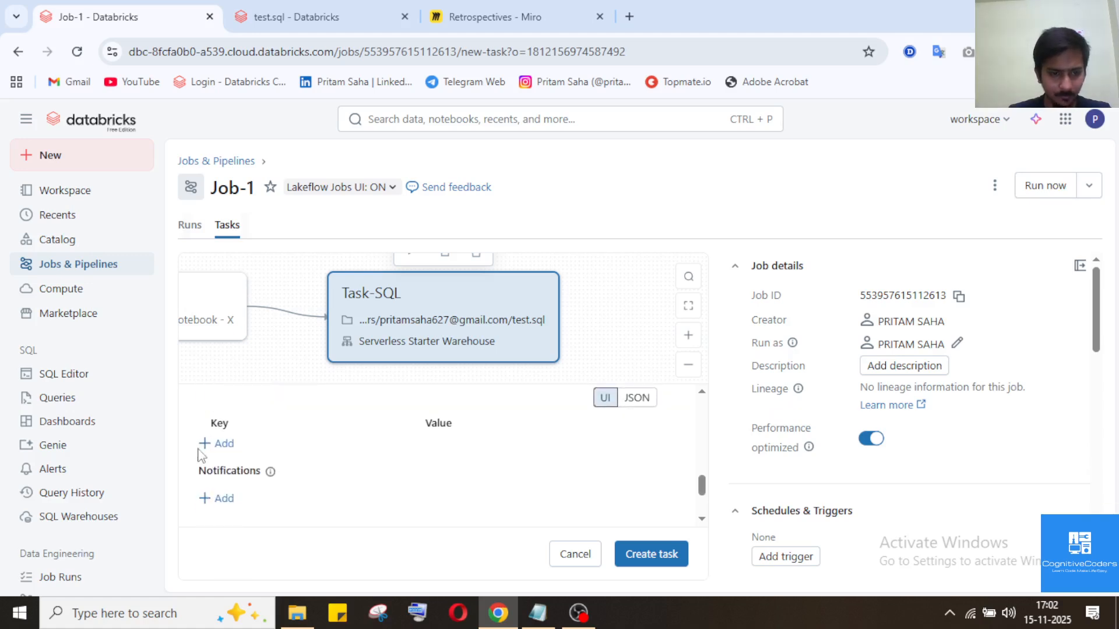
pyautogui.click(326, 17)
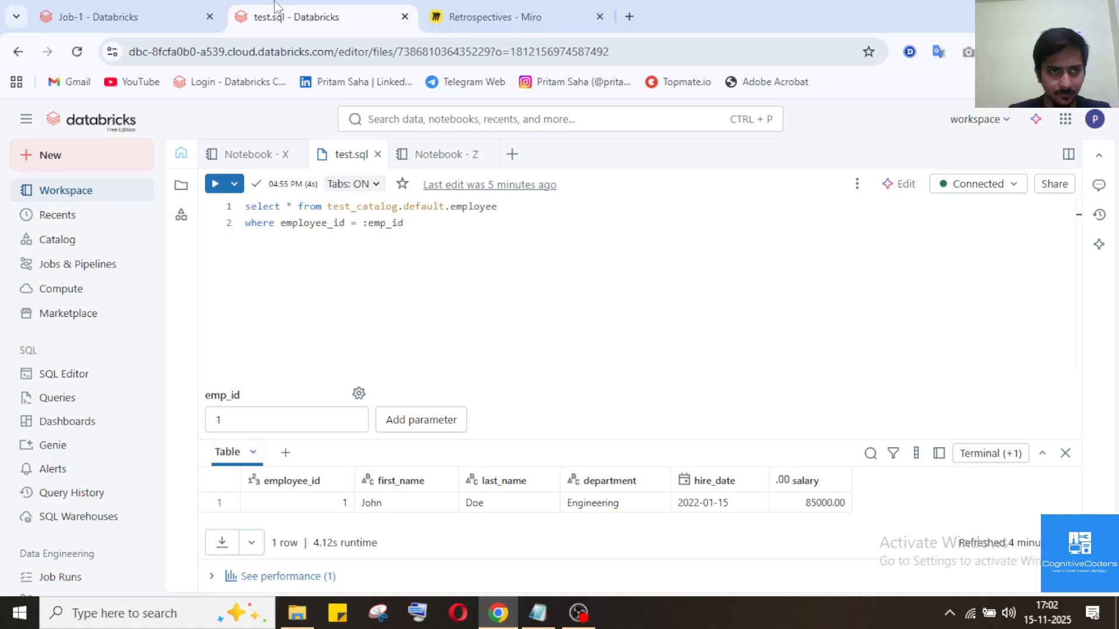
pyautogui.click(144, 7)
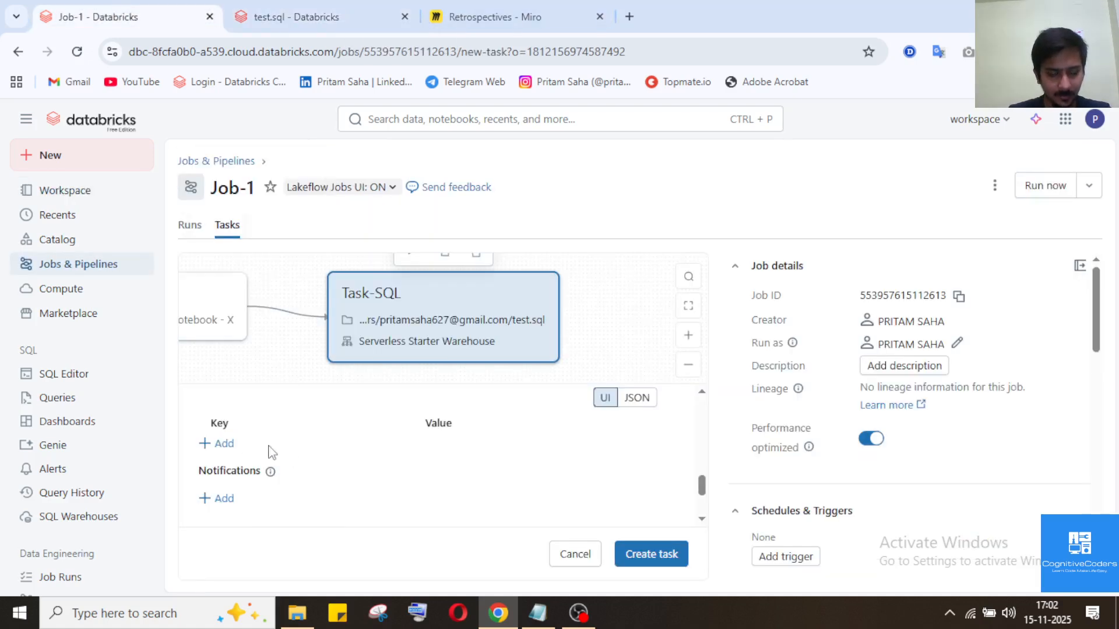
pyautogui.scroll(1, 284, 454)
pyautogui.scroll(-1, 283, 456)
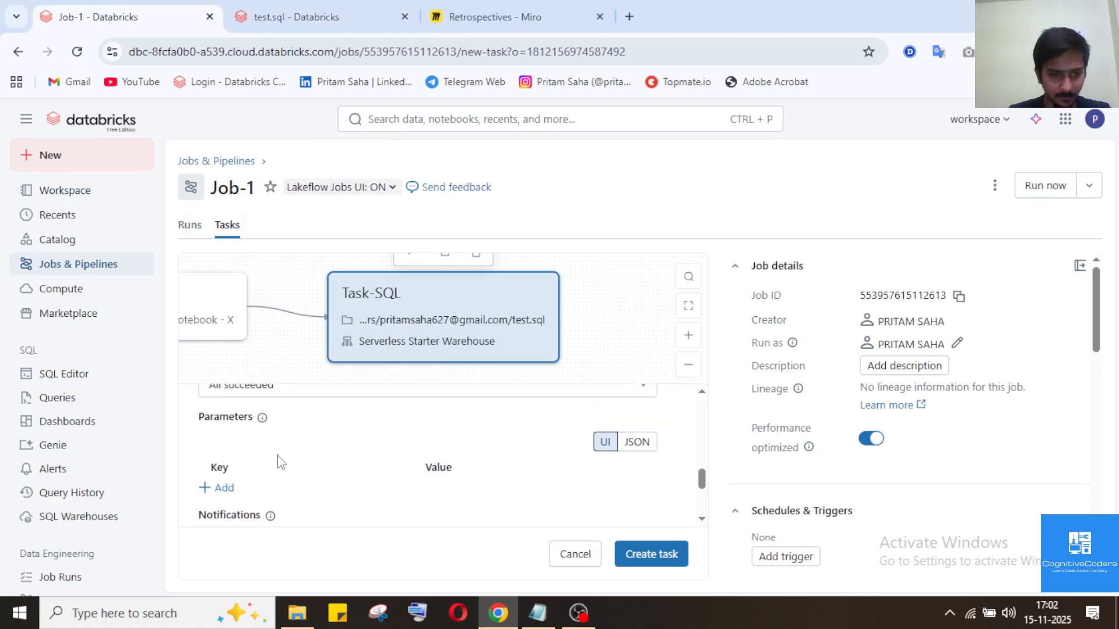
# Add a parameter to Task-SQL with the key emp_id, matching the query parameter in test.sql.
pyautogui.click(215, 492)
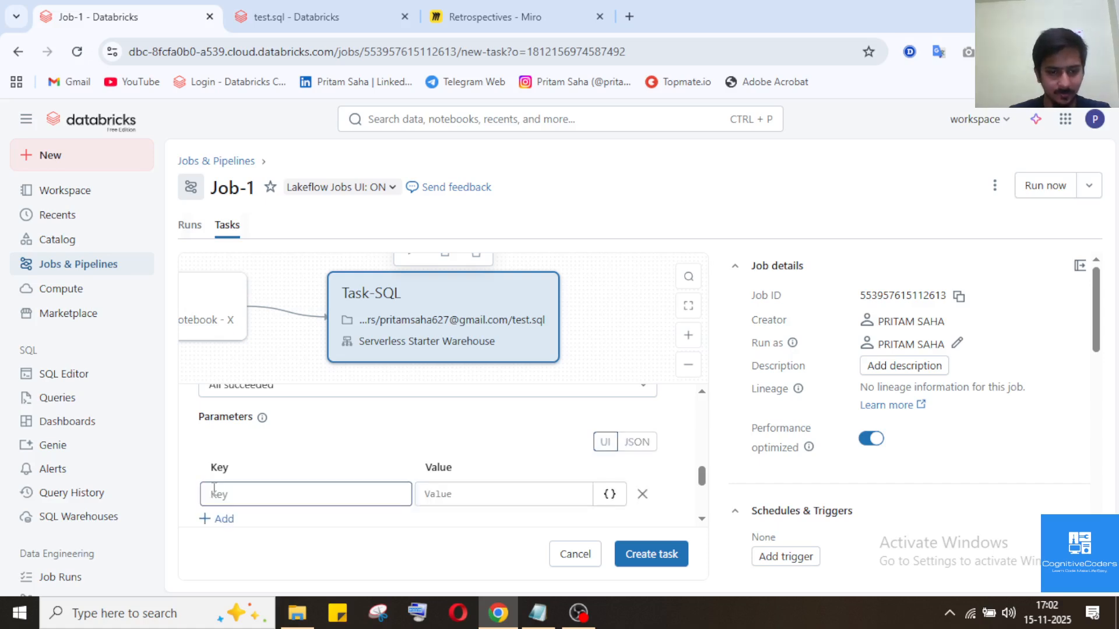
pyautogui.click(301, 12)
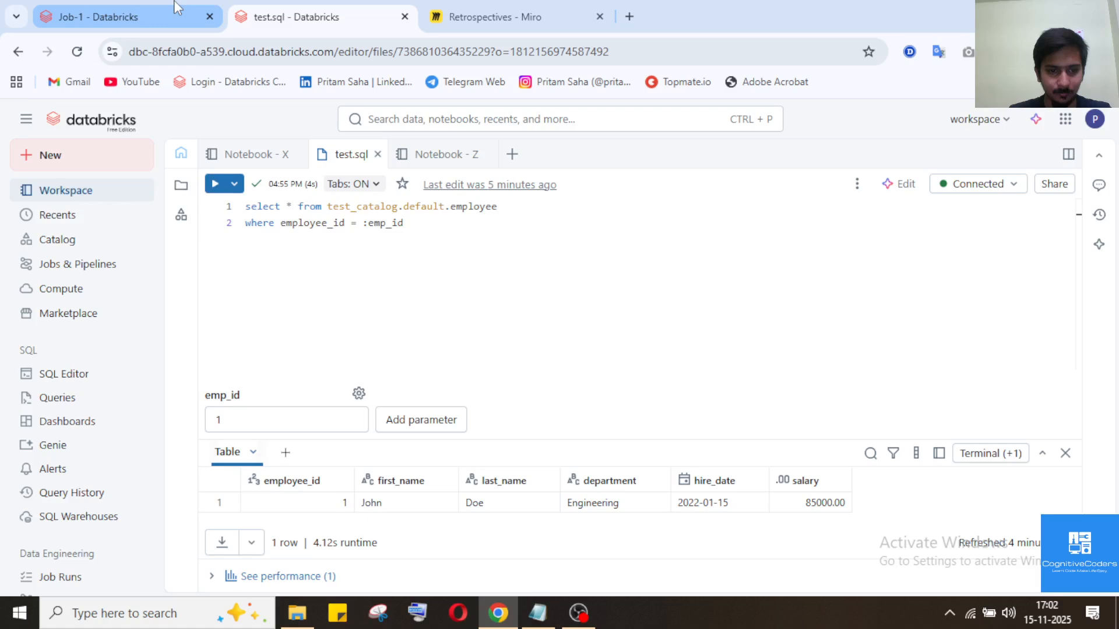
pyautogui.moveTo(177, 8)
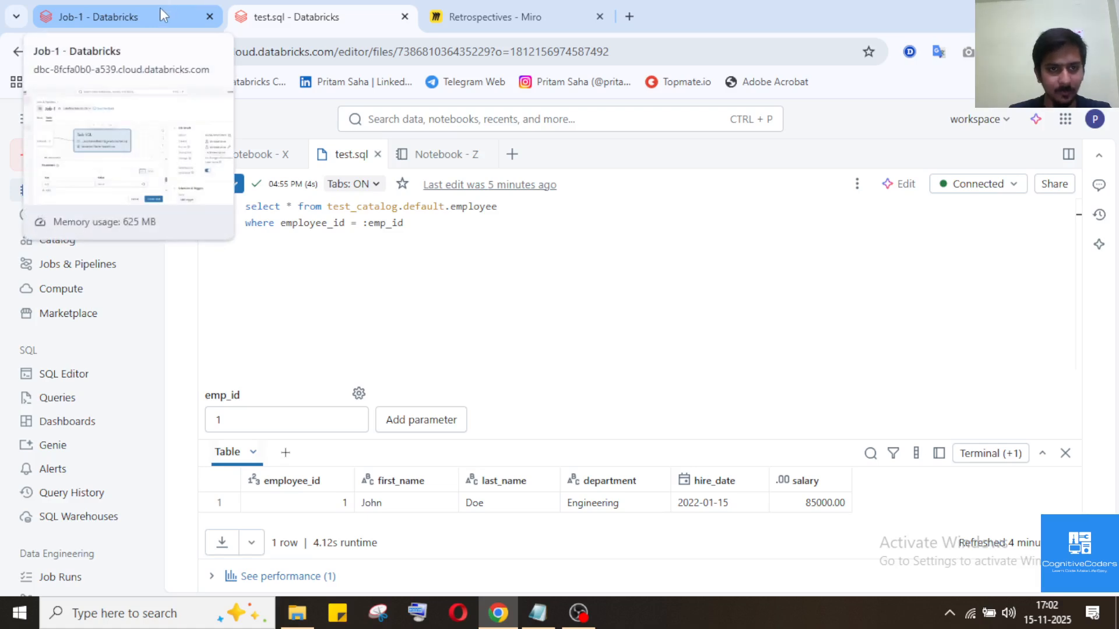
pyautogui.click(159, 8)
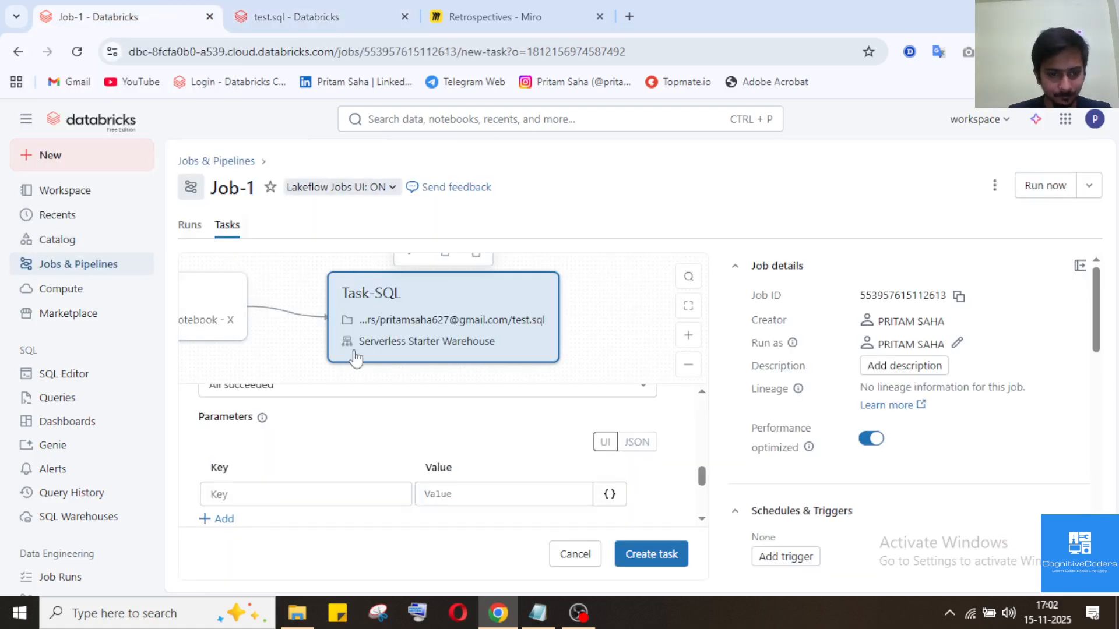
pyautogui.click(312, 494)
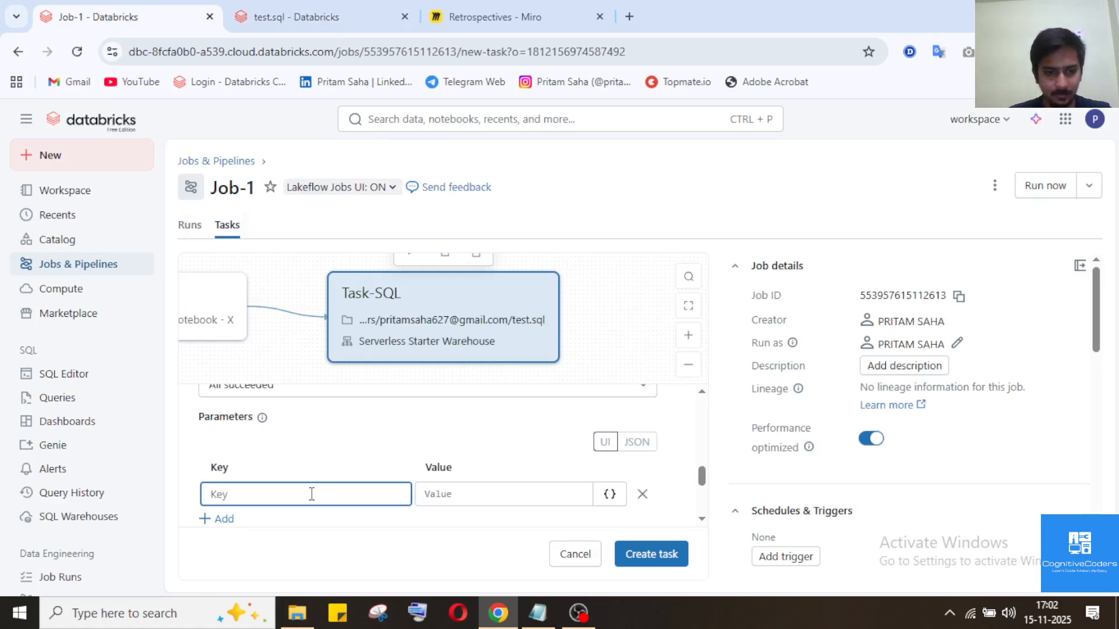
pyautogui.write('emp')
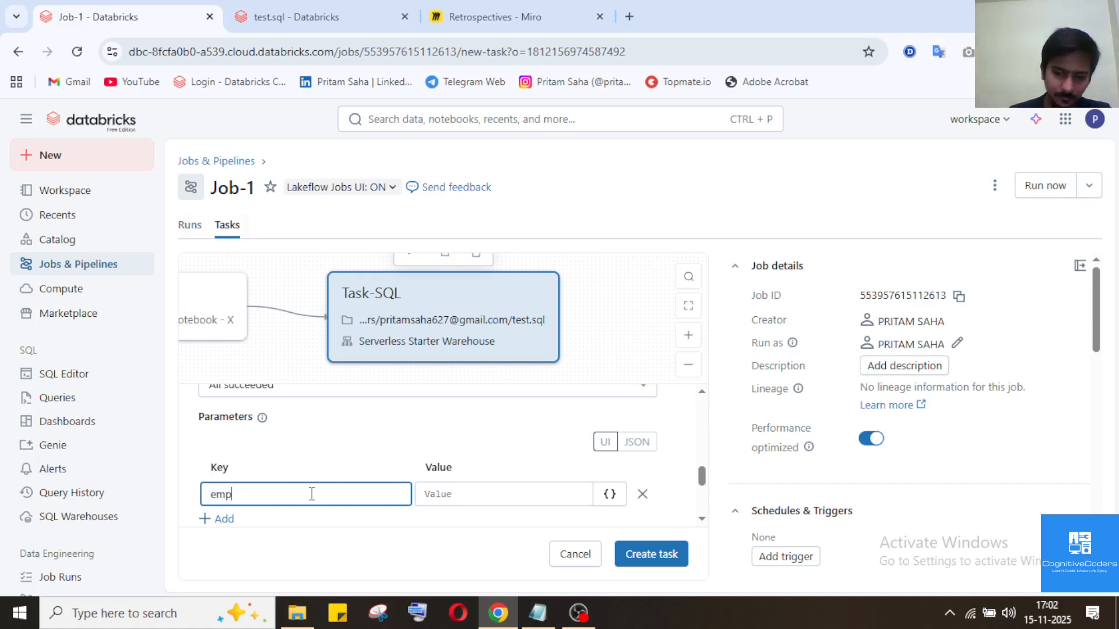
pyautogui.write('_')
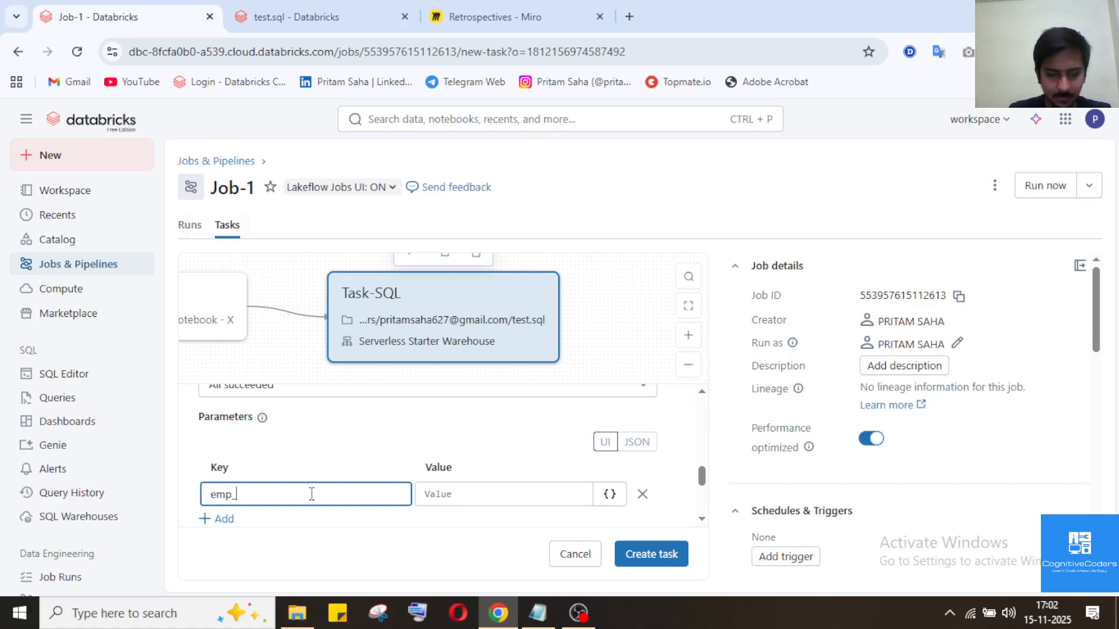
pyautogui.write('id')
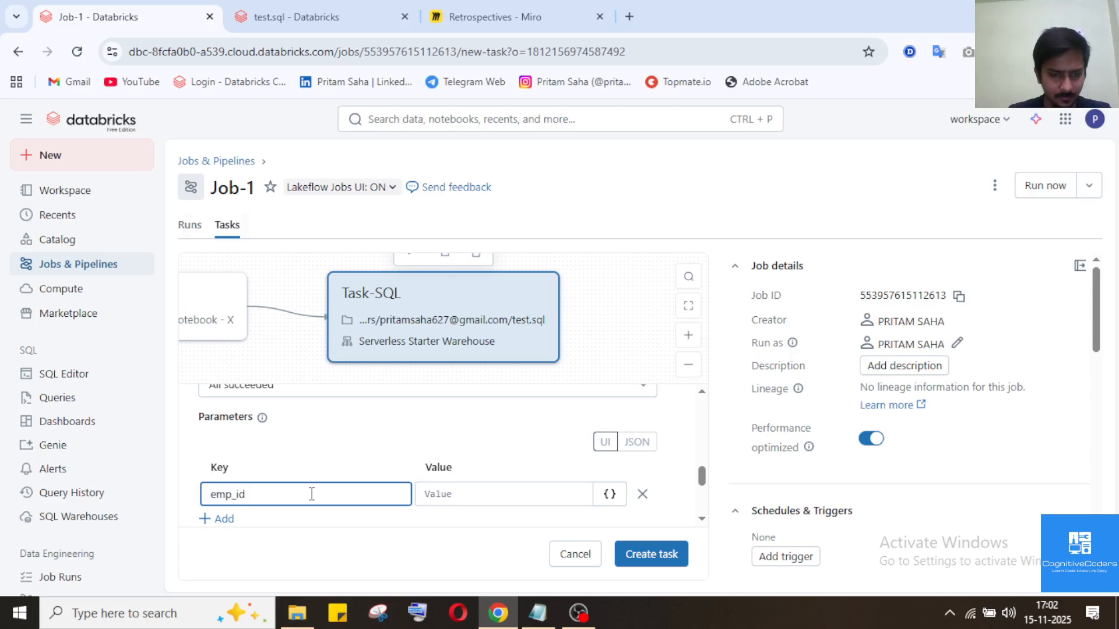
# Insert the dynamic reference tasks.`Task-X`.values as the value of the emp_id parameter.
pyautogui.click(607, 500)
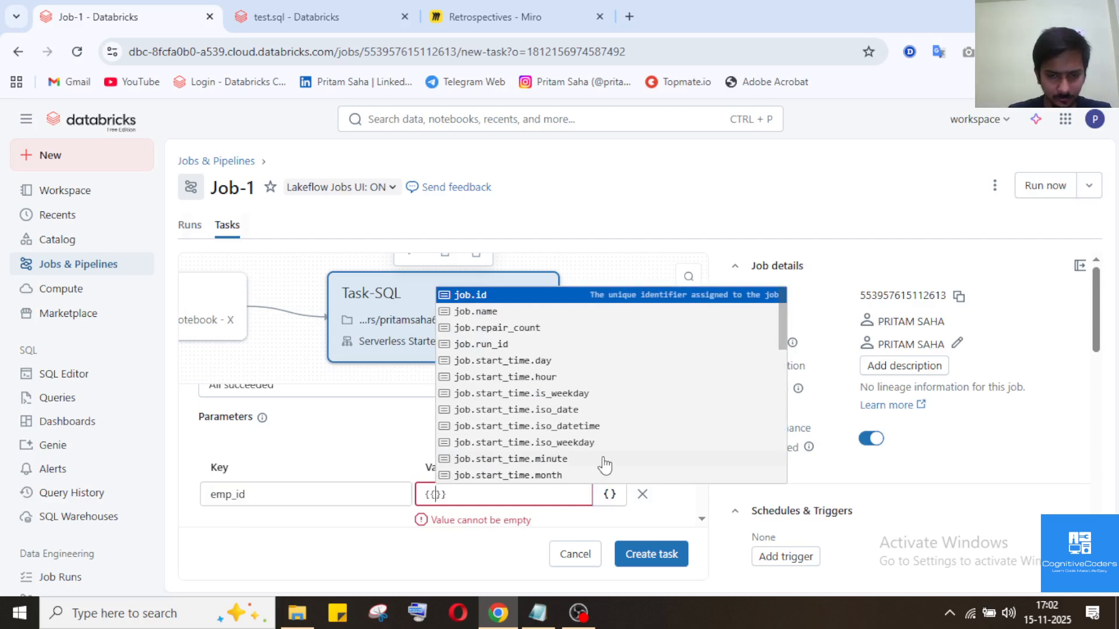
pyautogui.scroll(-6, 605, 465)
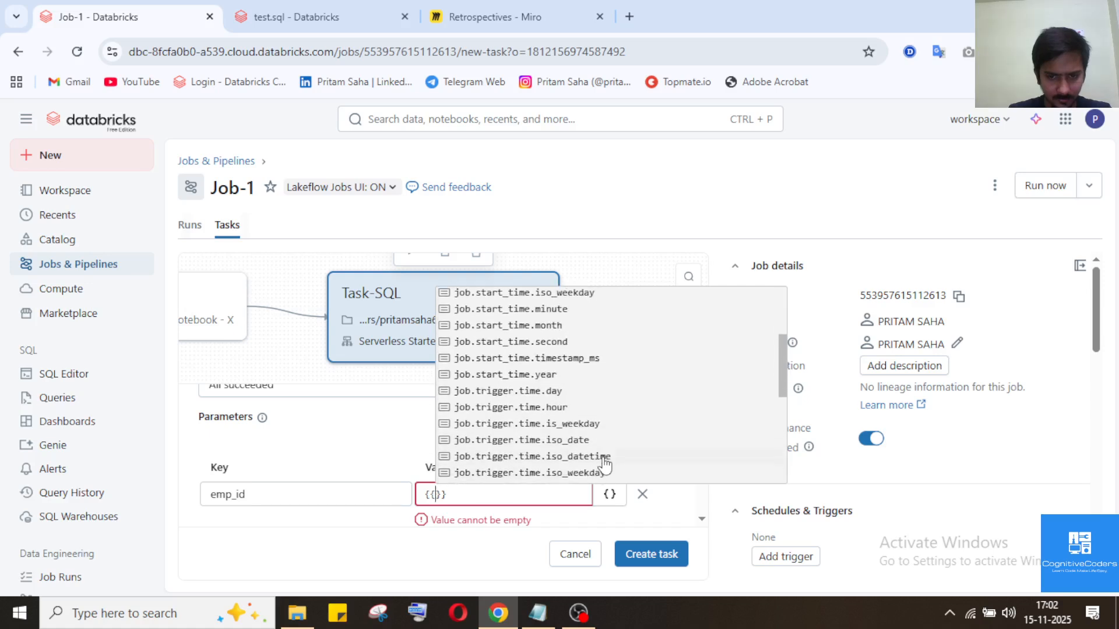
pyautogui.scroll(-3, 605, 464)
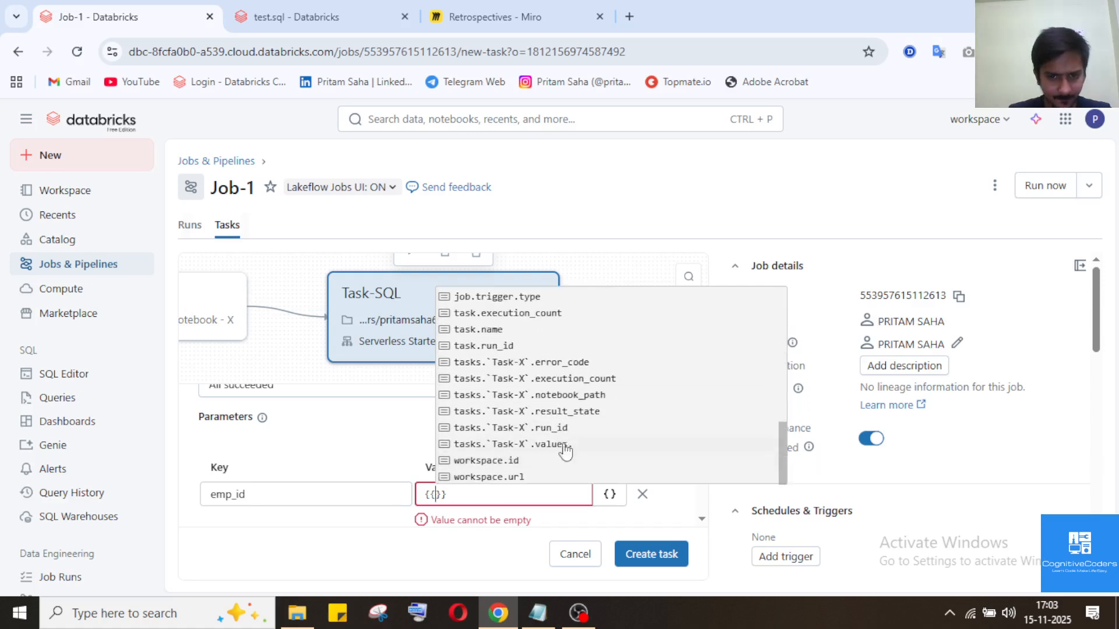
pyautogui.click(545, 447)
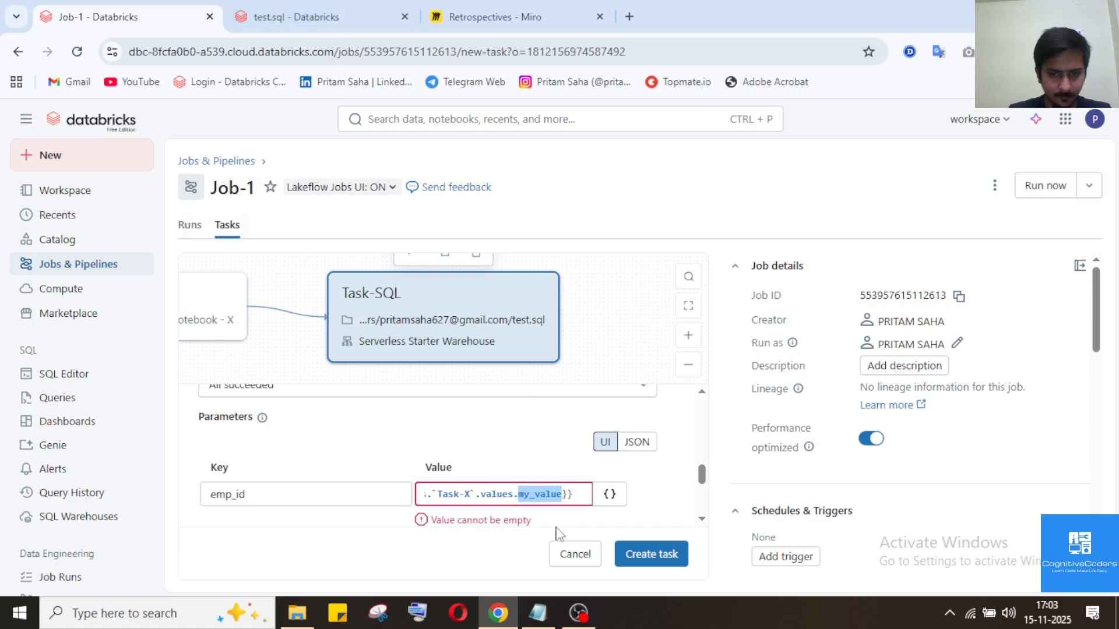
# Replace the my_value placeholder with count, the task value key set in Notebook - X, and create Task-SQL.
pyautogui.click(318, 6)
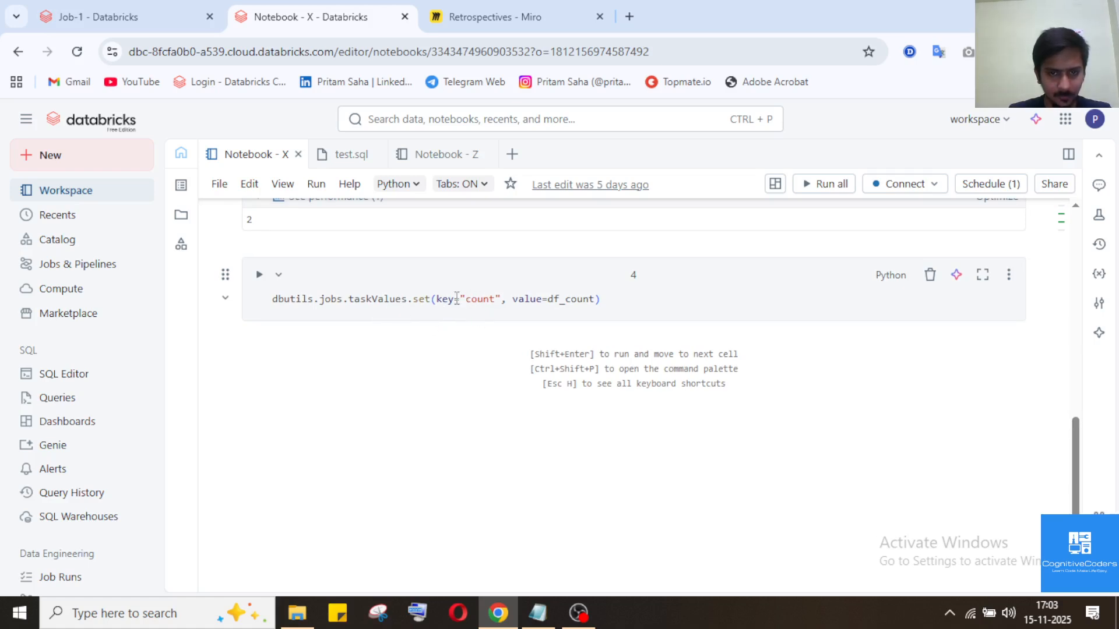
pyautogui.click(167, 9)
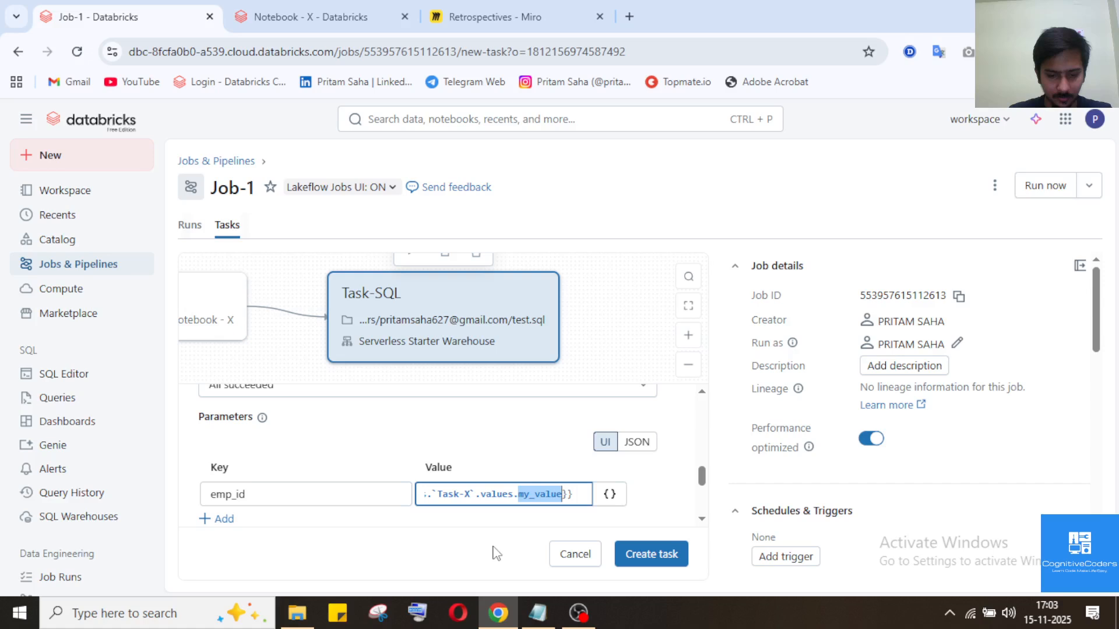
pyautogui.write('cou')
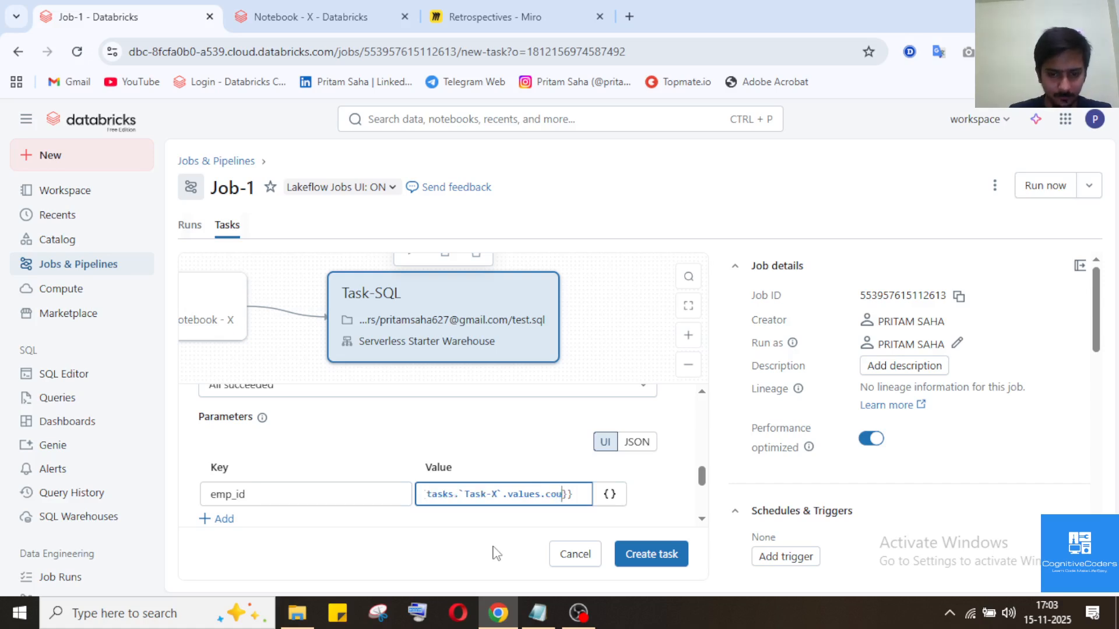
pyautogui.write('nt')
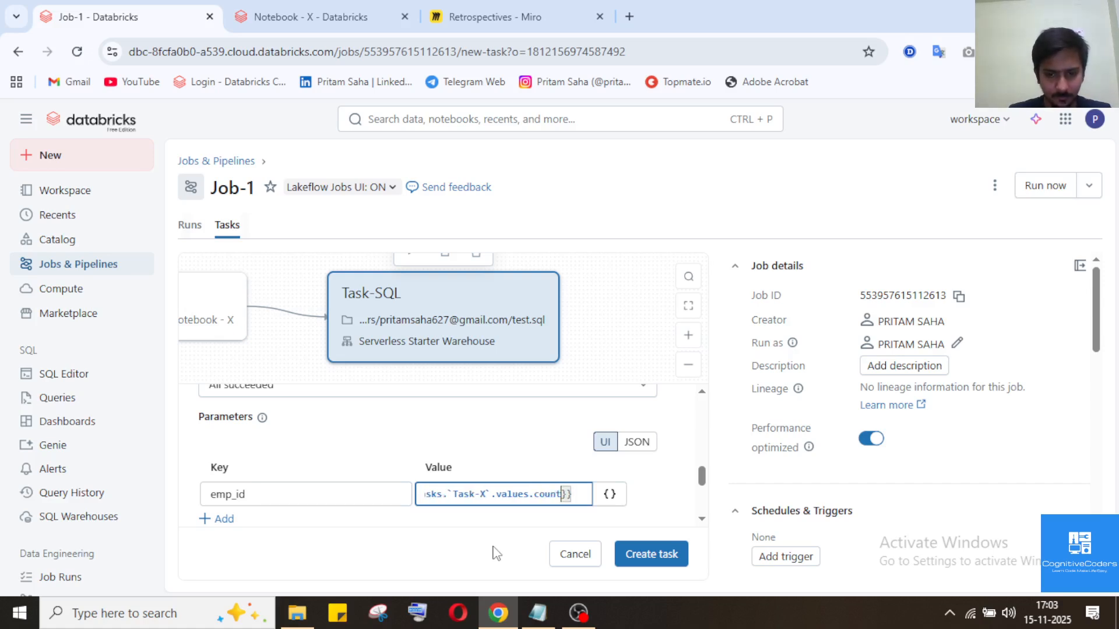
pyautogui.click(546, 438)
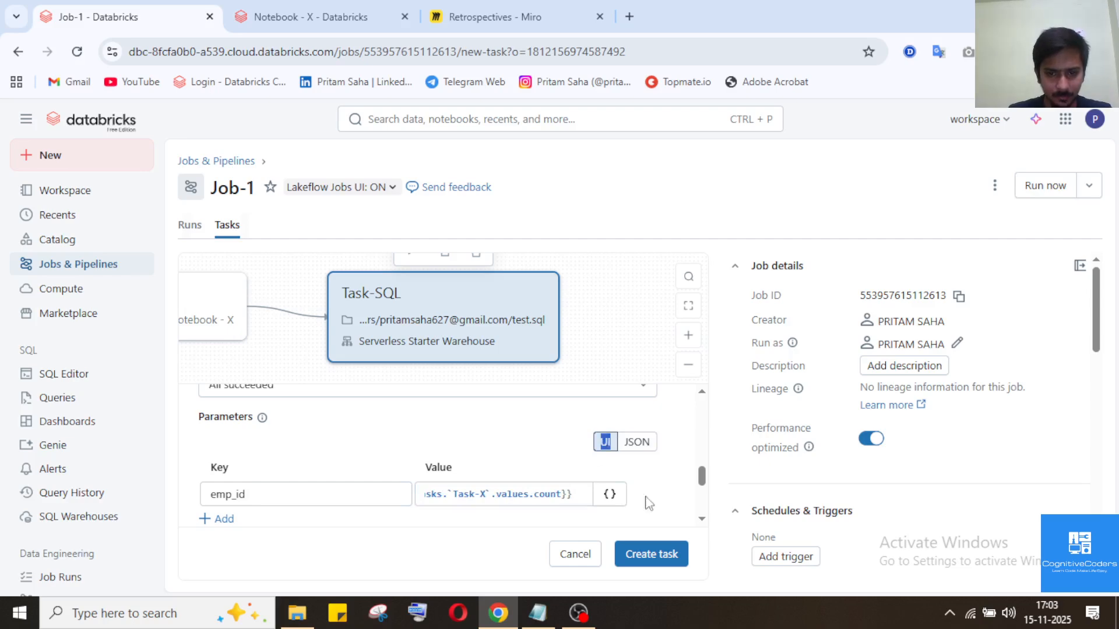
pyautogui.click(660, 556)
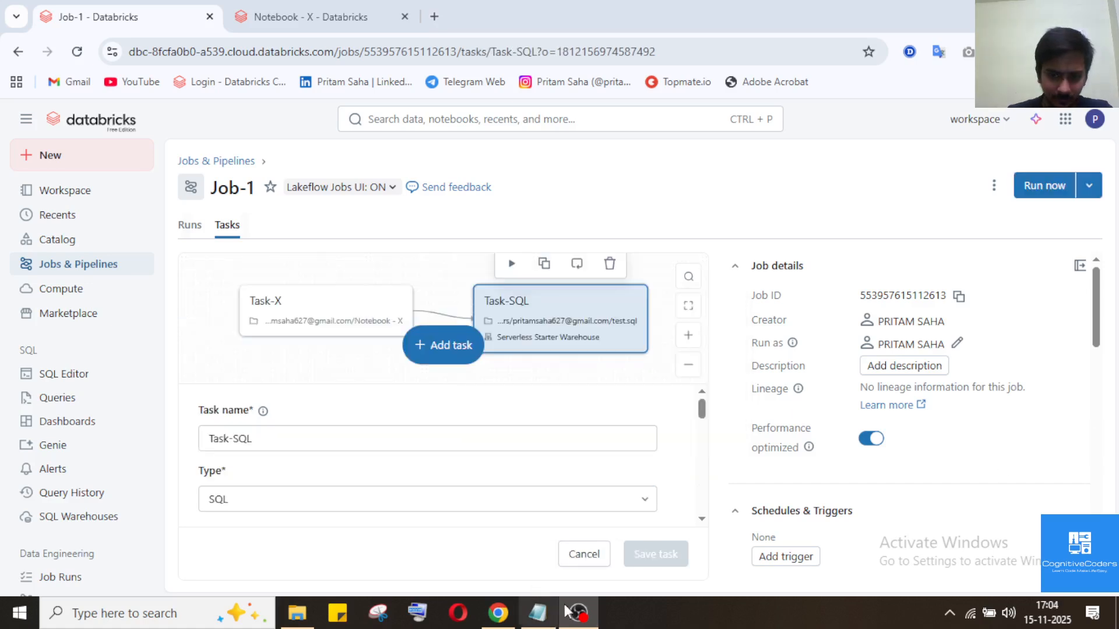
# Review the created Task-SQL's settings, including its emp_id parameter value and file path.
pyautogui.click(498, 613)
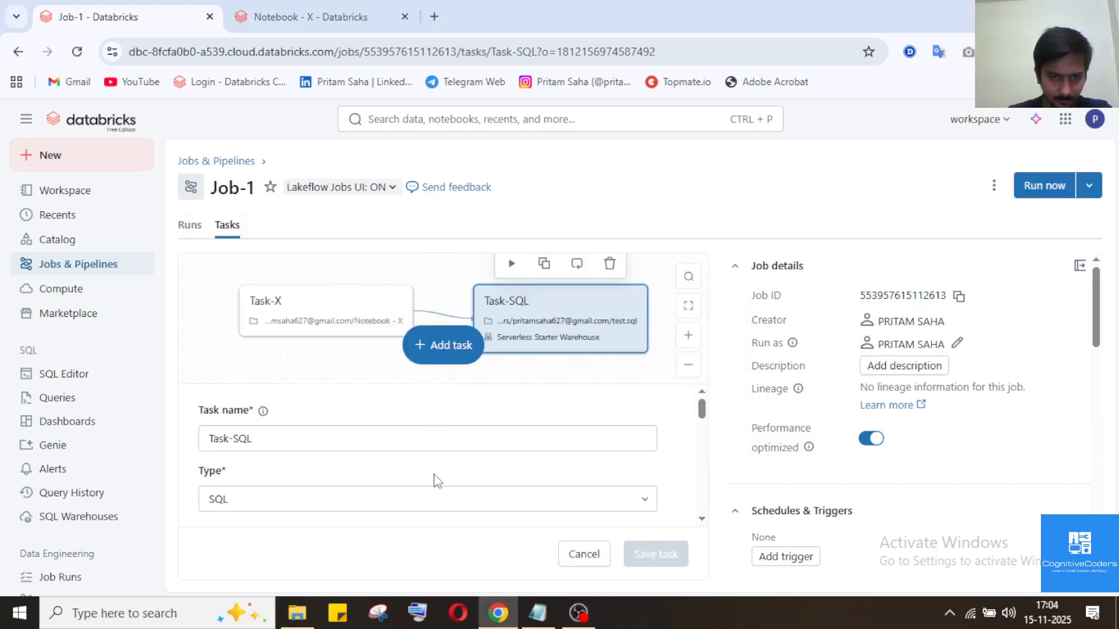
pyautogui.scroll(-5, 437, 481)
pyautogui.scroll(-3, 437, 481)
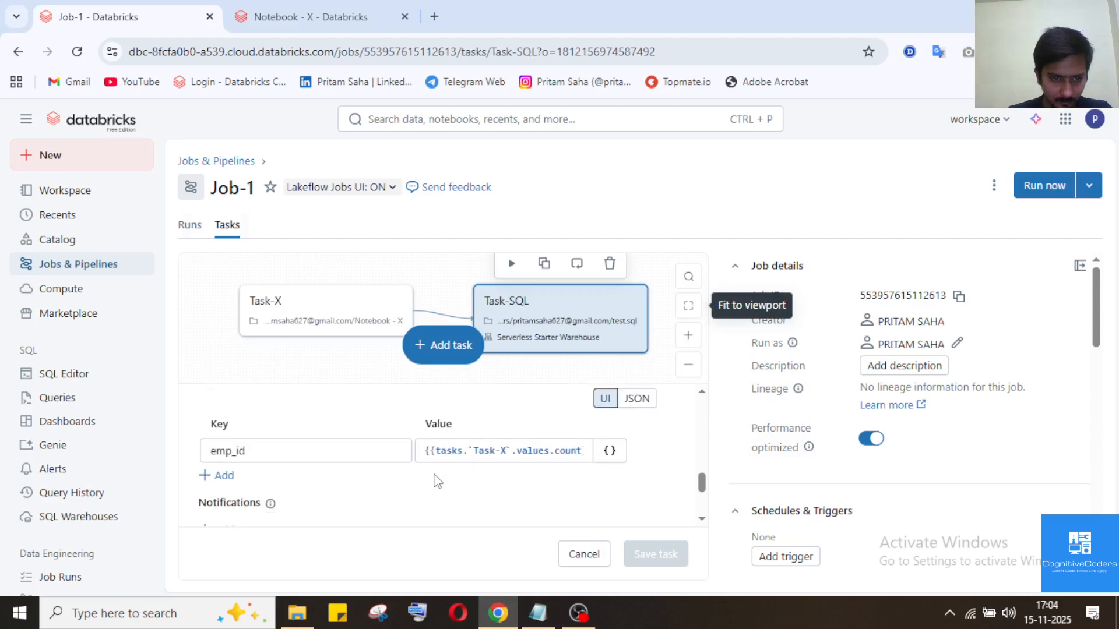
pyautogui.scroll(8, 437, 481)
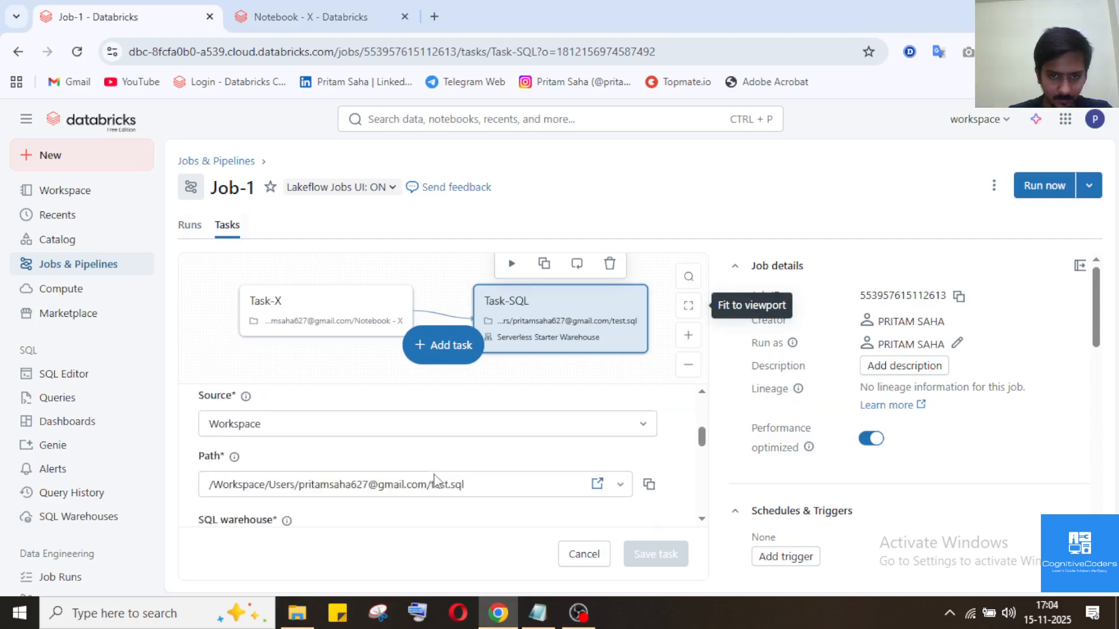
# Add a notebook task after Task-SQL and name it Task-Z.
pyautogui.click(449, 345)
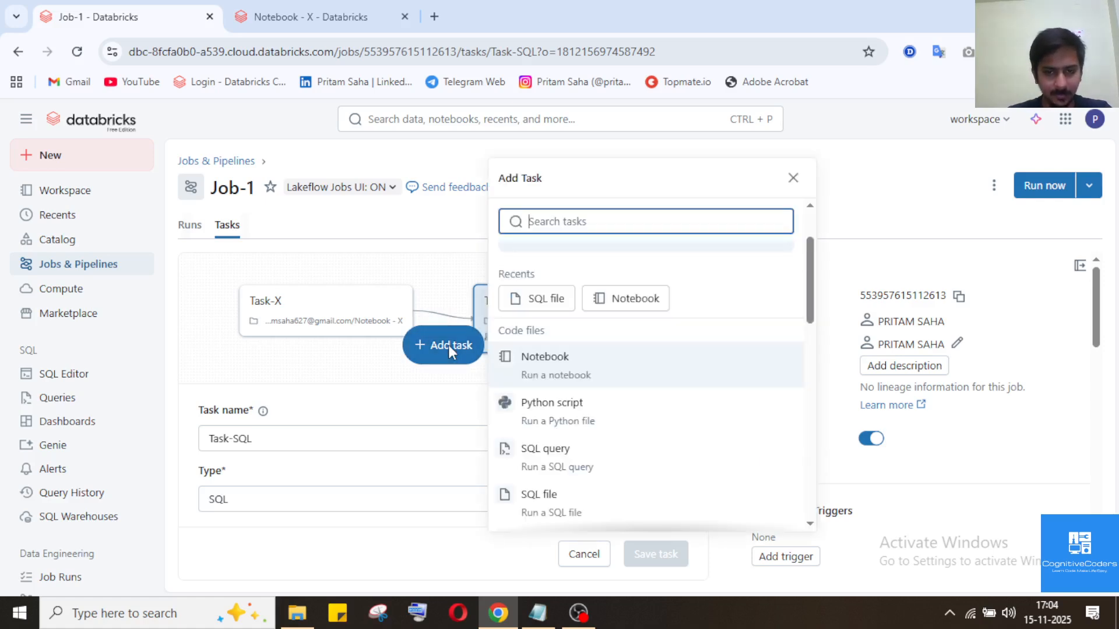
pyautogui.click(559, 363)
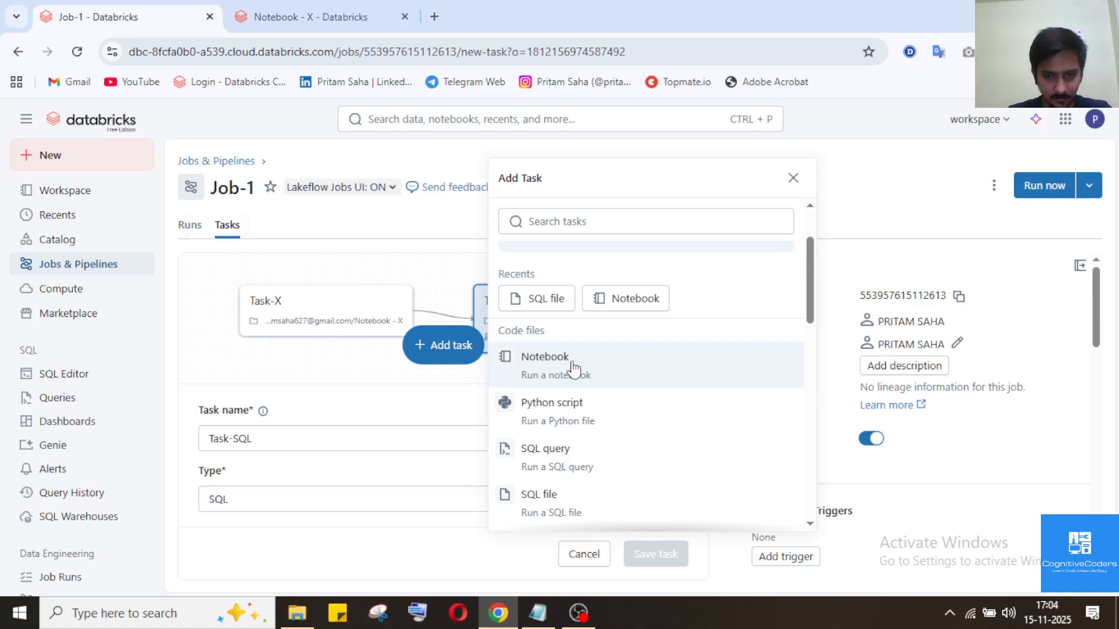
pyautogui.click(574, 367)
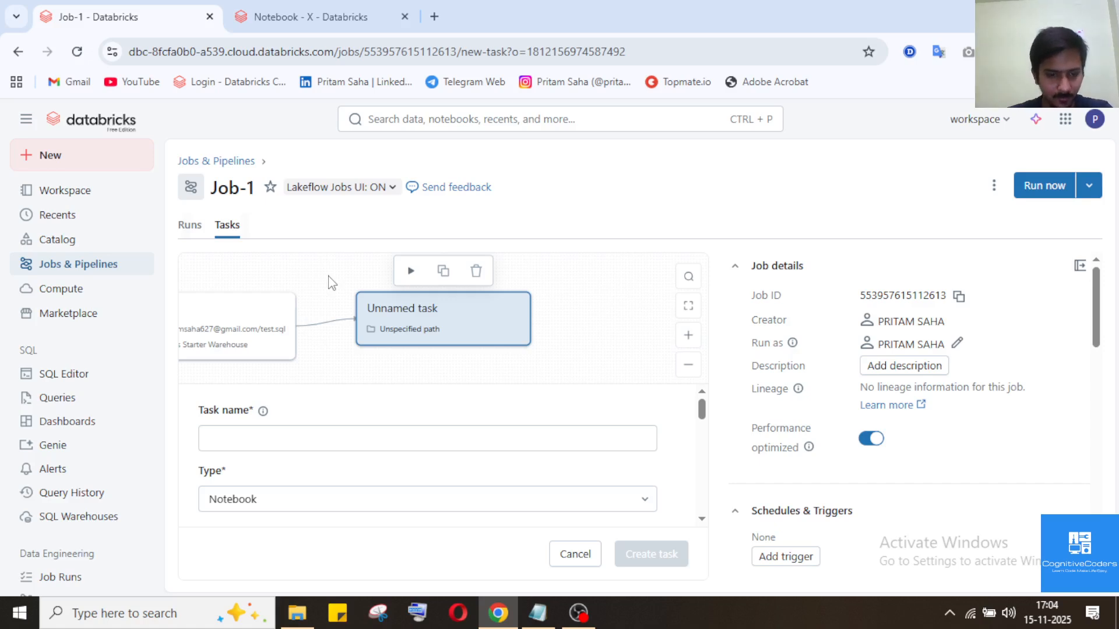
pyautogui.click(292, 446)
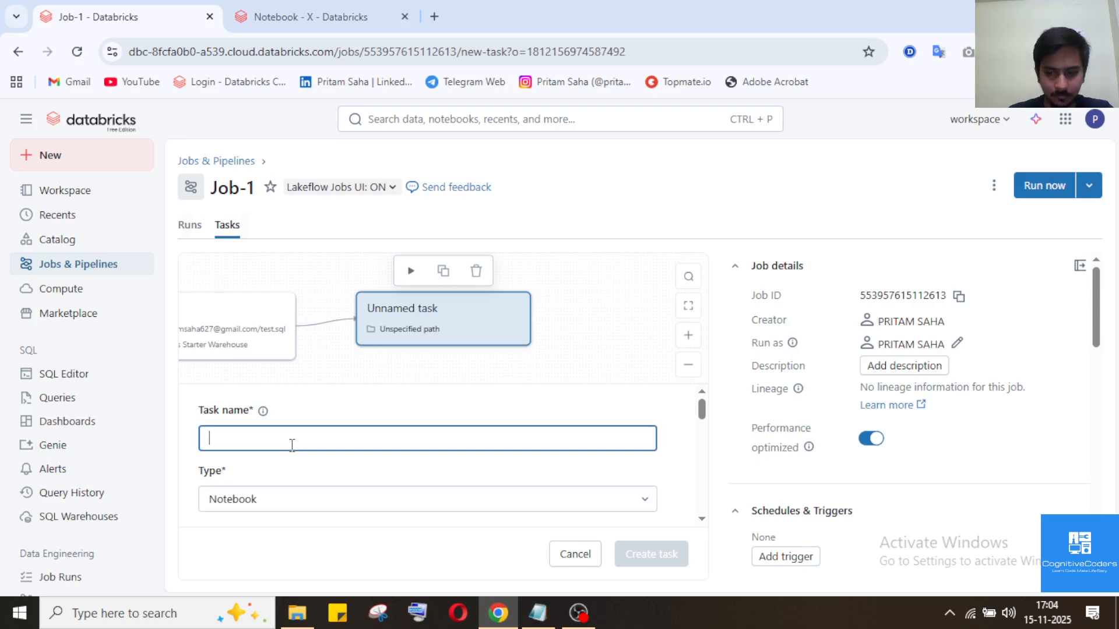
pyautogui.write('TA')
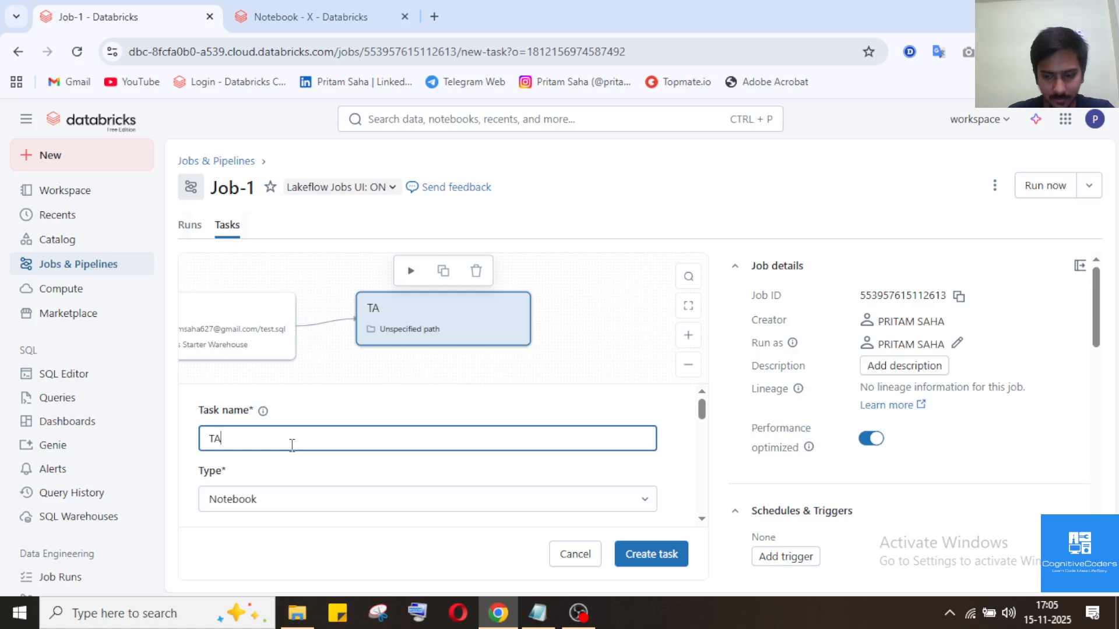
pyautogui.press('BackSpace')
pyautogui.write('a')
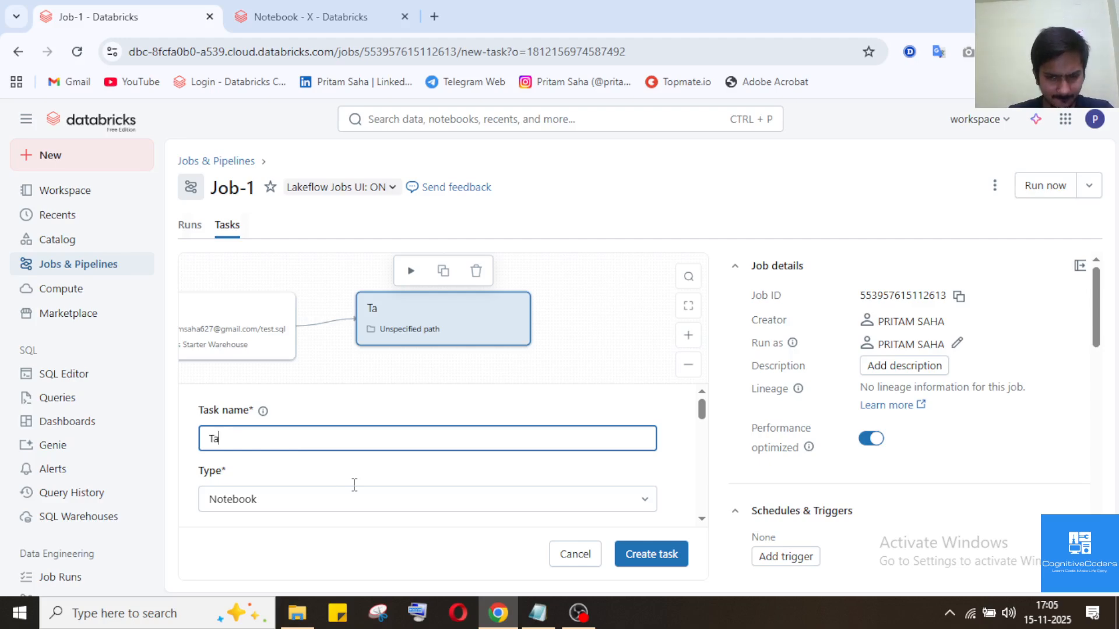
pyautogui.write('sk-Z')
# Set Task-Z's notebook path to Notebook - Z from the user's workspace folder.
pyautogui.scroll(-3, 353, 484)
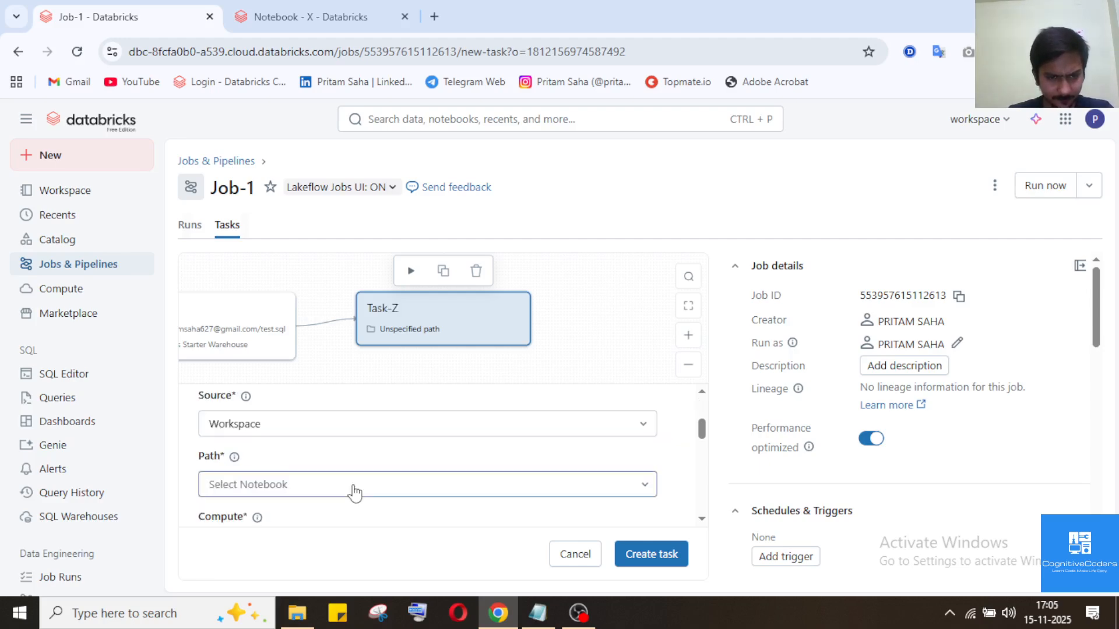
pyautogui.scroll(-1, 354, 492)
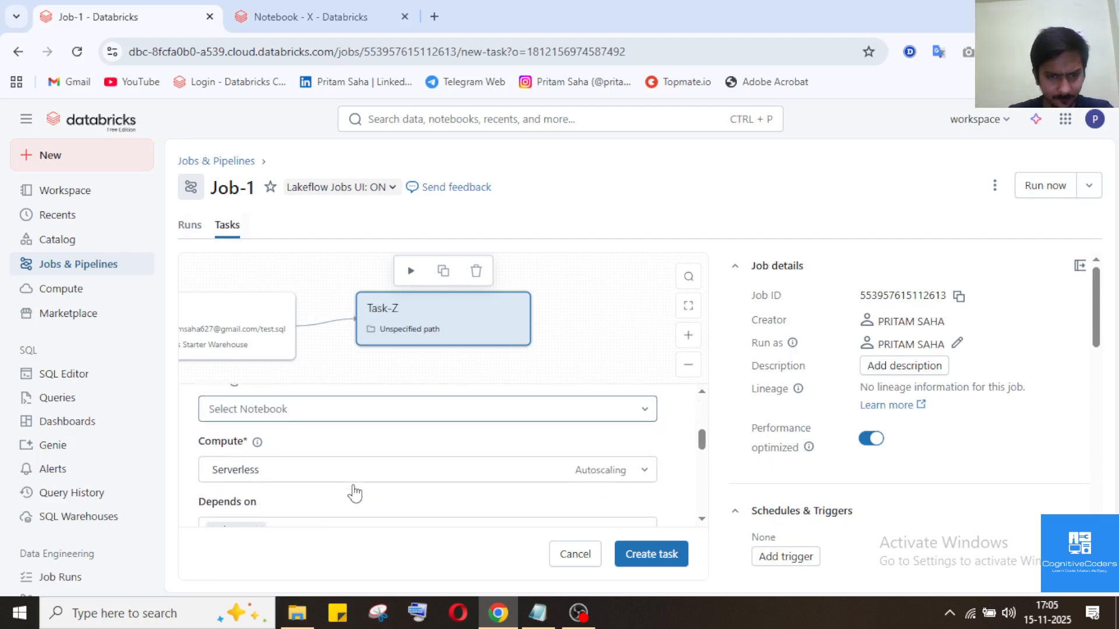
pyautogui.click(447, 412)
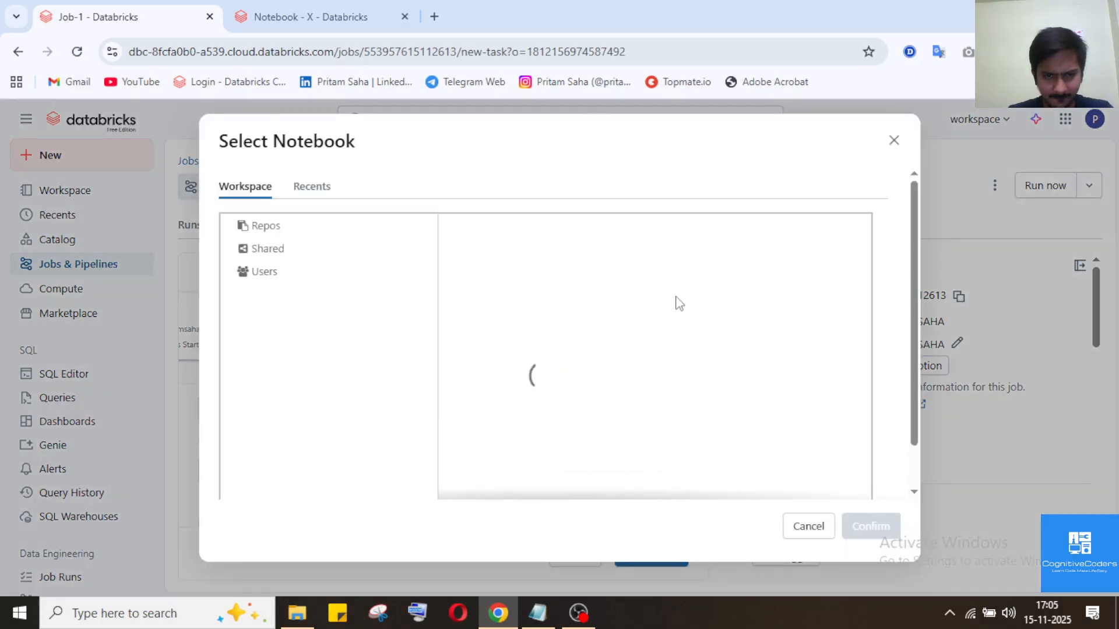
pyautogui.click(720, 296)
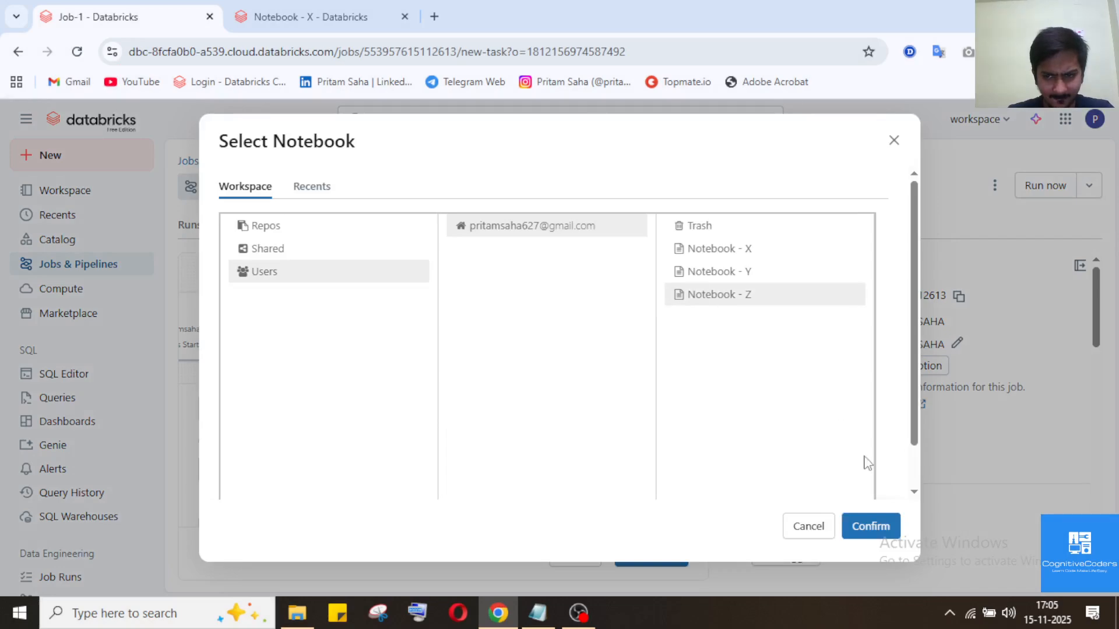
pyautogui.click(871, 527)
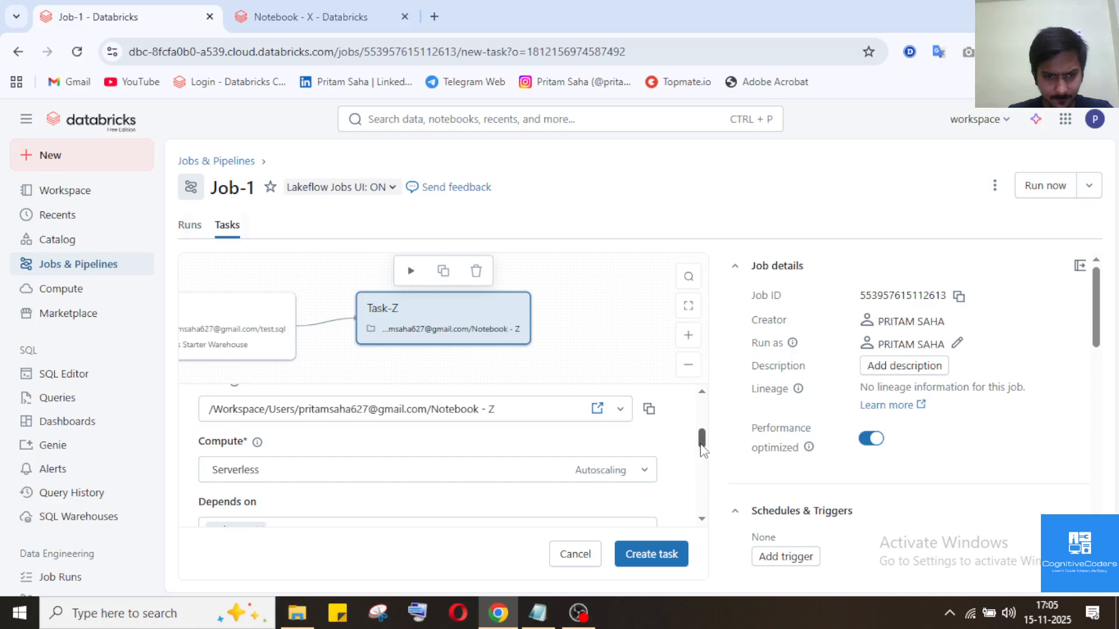
# Add a parameter with the key sql_param to Task-Z.
pyautogui.moveTo(701, 448); pyautogui.dragTo(717, 493)
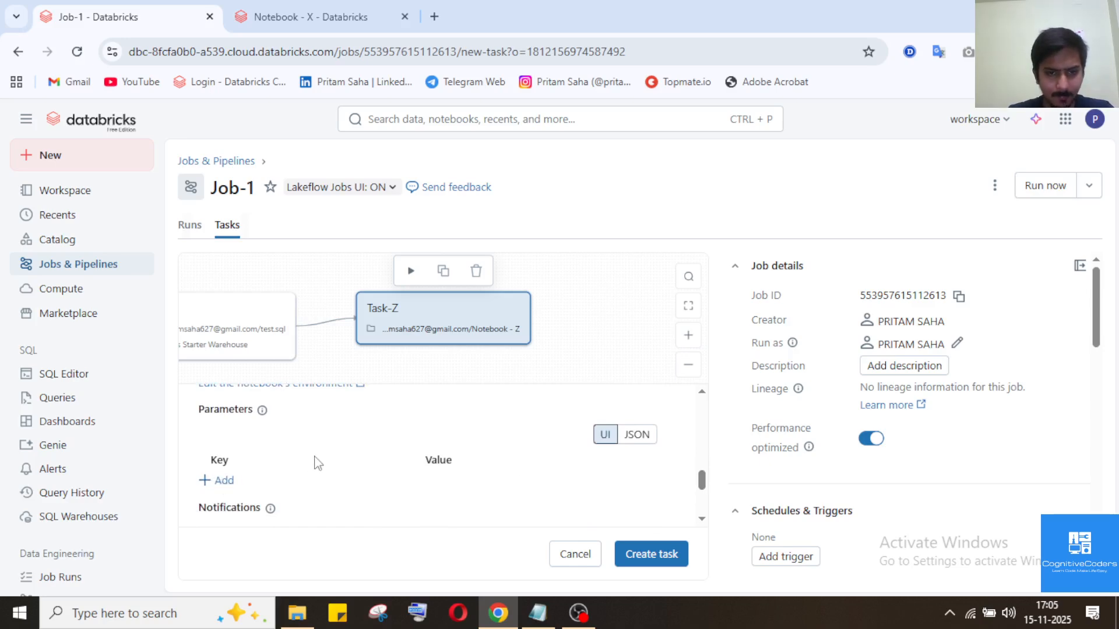
pyautogui.click(225, 481)
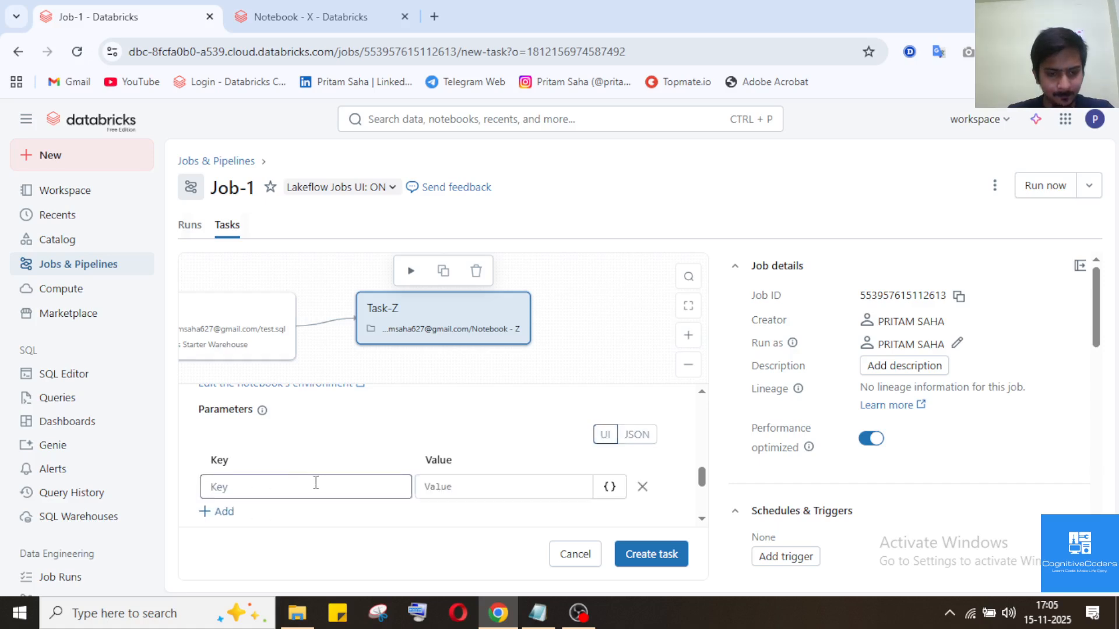
pyautogui.click(315, 484)
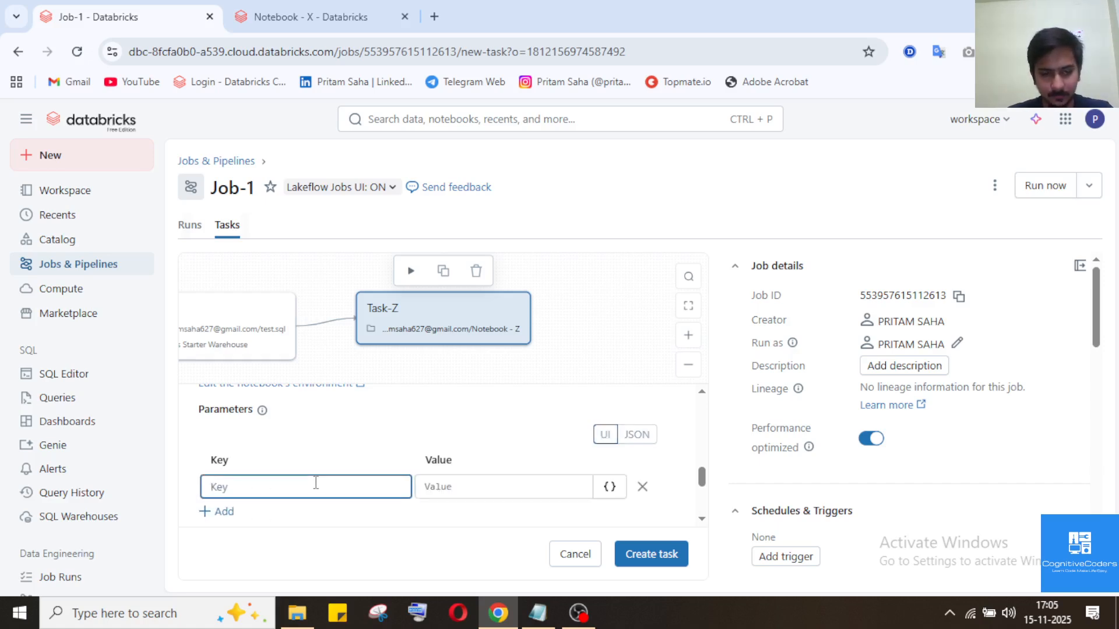
pyautogui.write('sql')
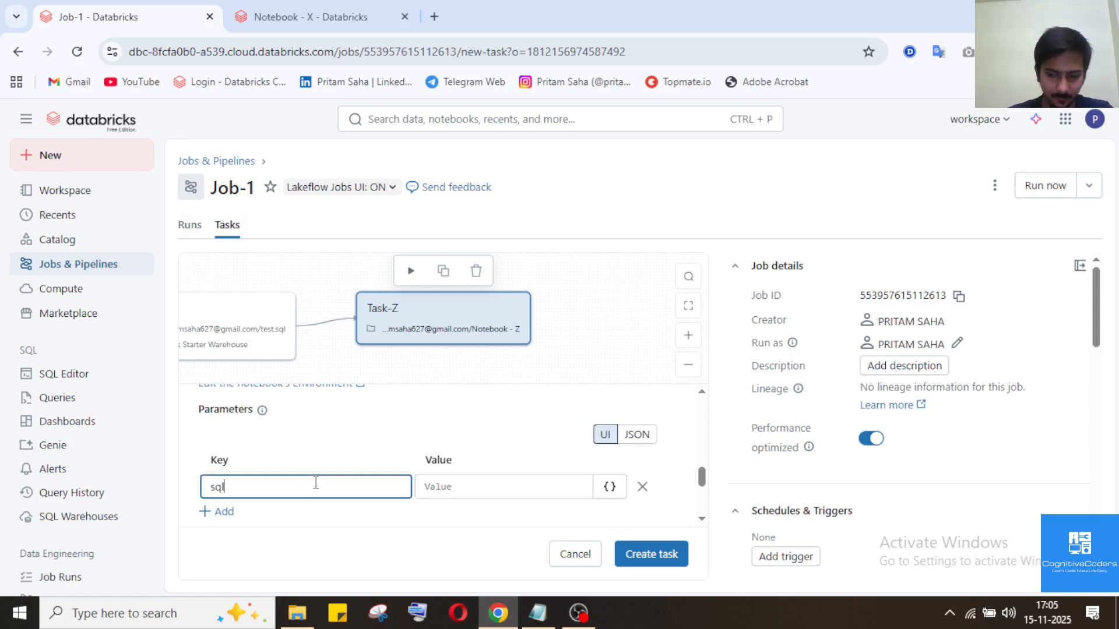
pyautogui.write('_')
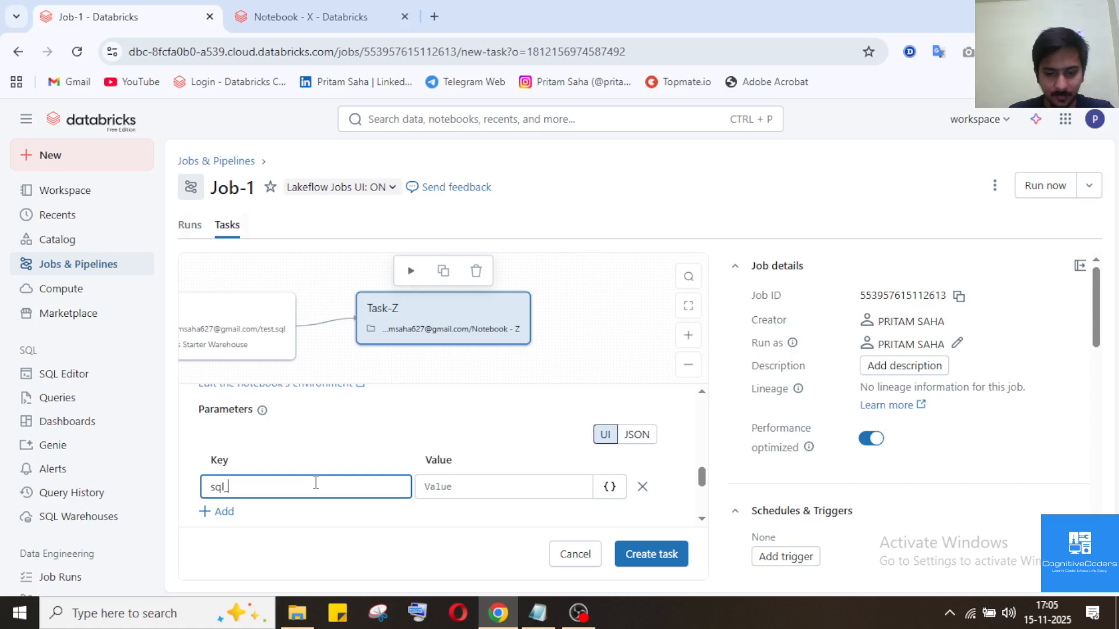
pyautogui.write('pa')
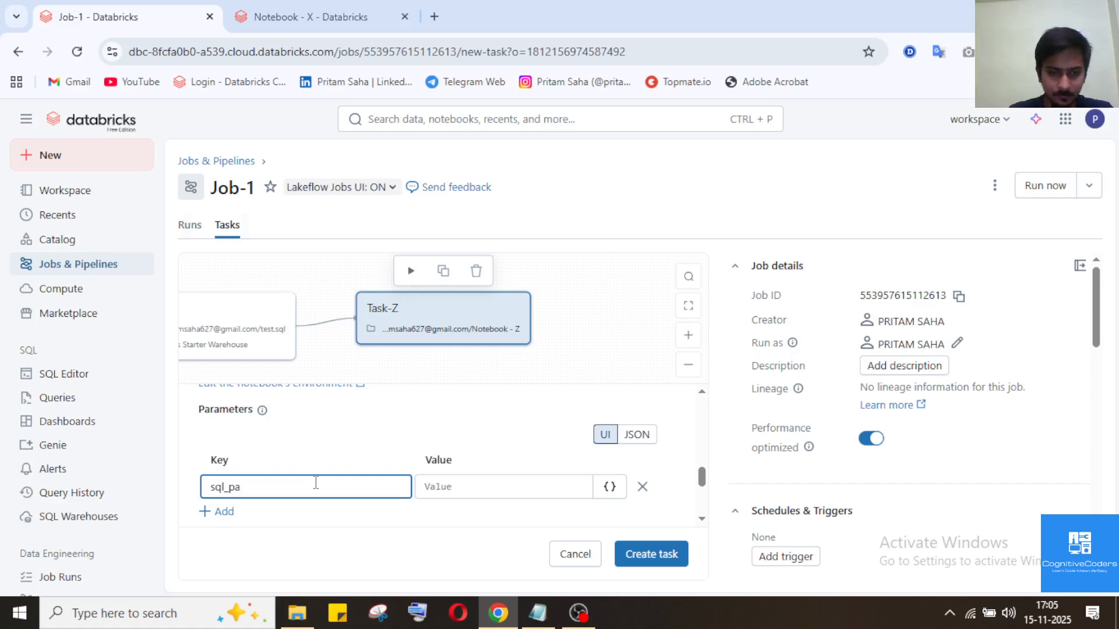
pyautogui.write('ram')
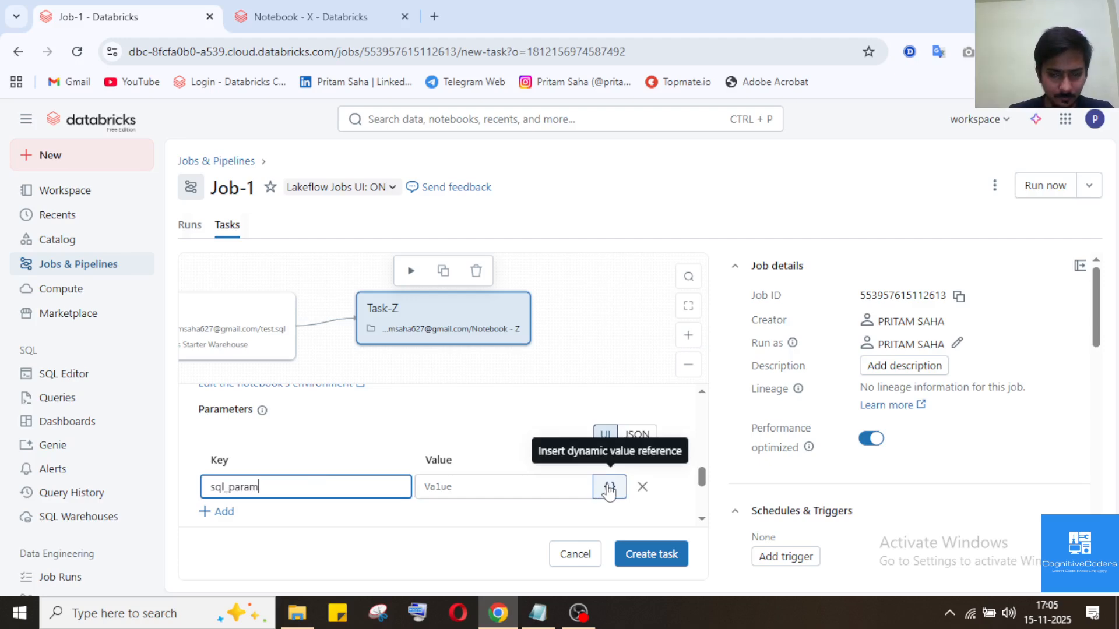
# Insert the dynamic reference tasks.`Task-SQL`.output.rows as the value of Task-Z's parameter.
pyautogui.click(609, 490)
pyautogui.scroll(-4, 604, 453)
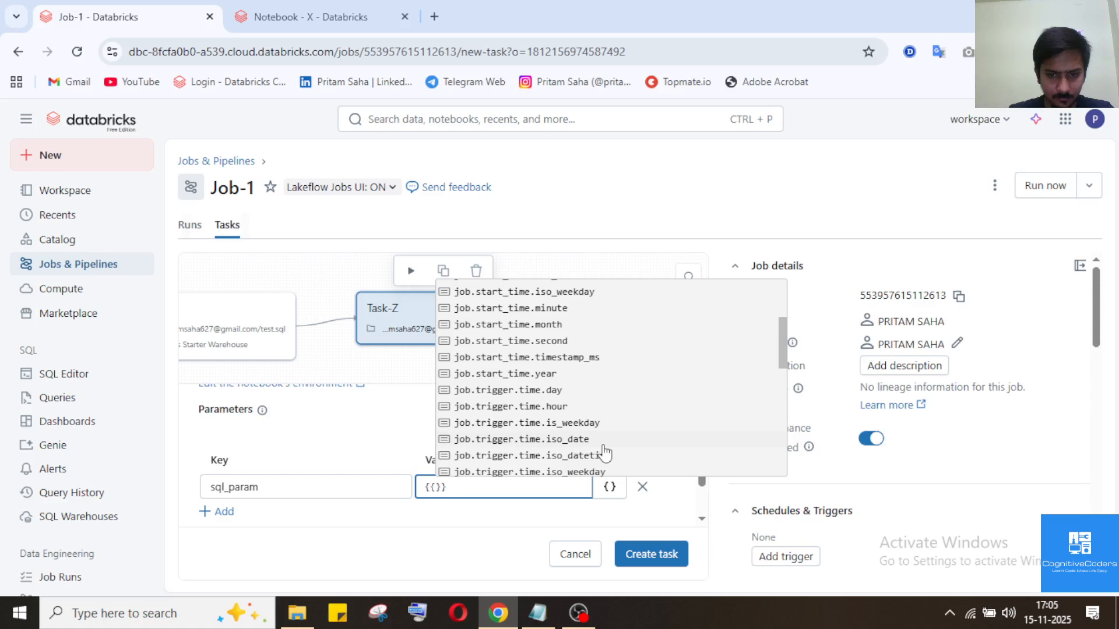
pyautogui.scroll(-7, 603, 452)
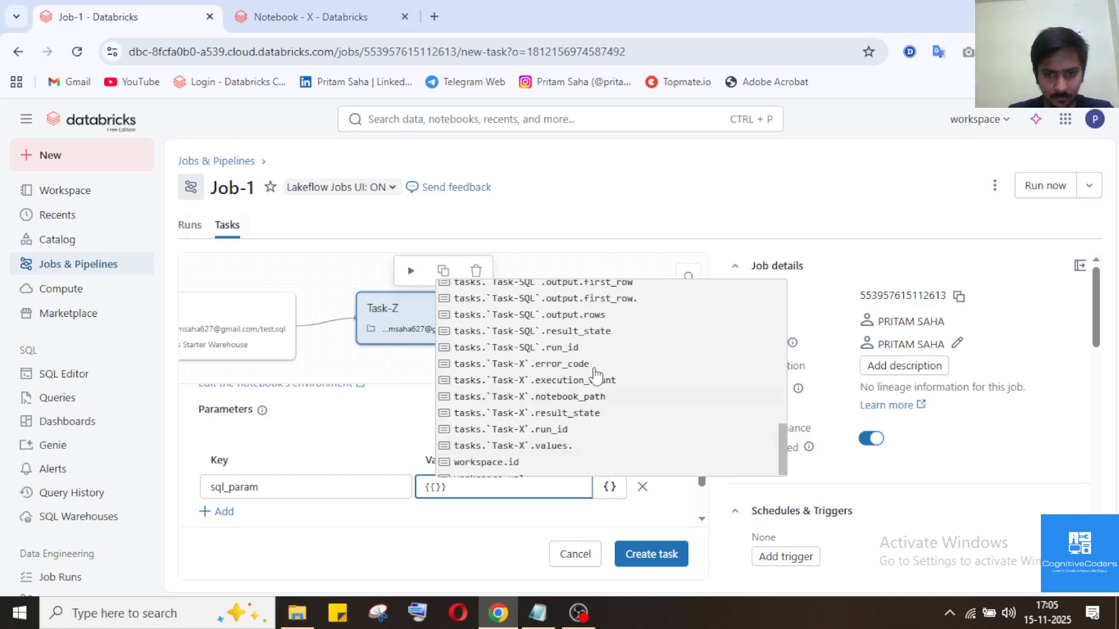
pyautogui.scroll(1, 593, 376)
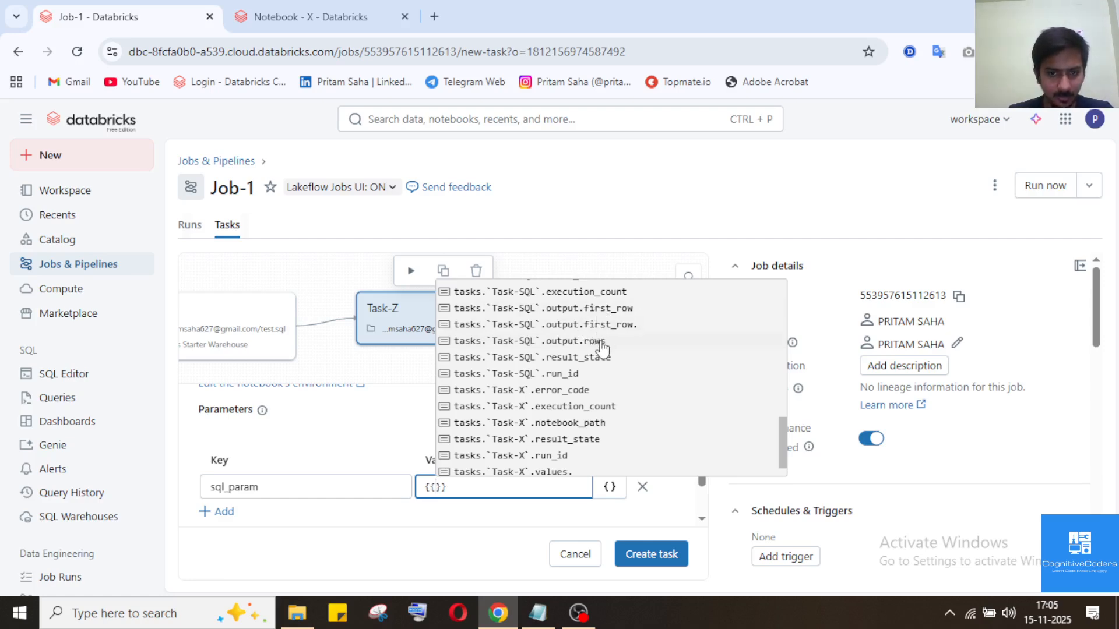
pyautogui.scroll(2, 602, 348)
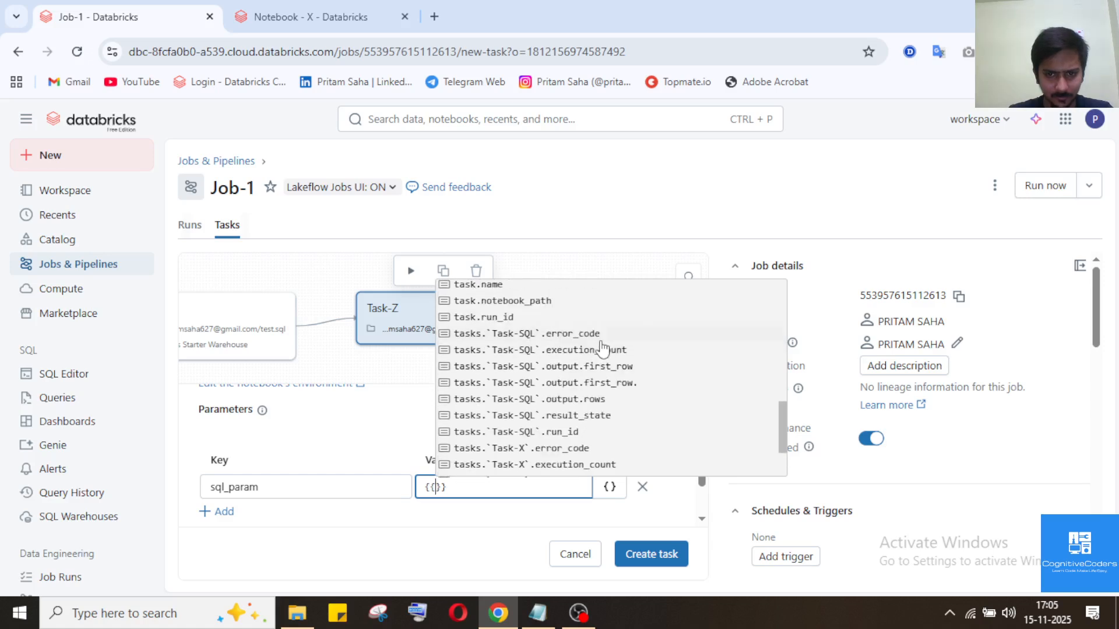
pyautogui.scroll(-2, 602, 348)
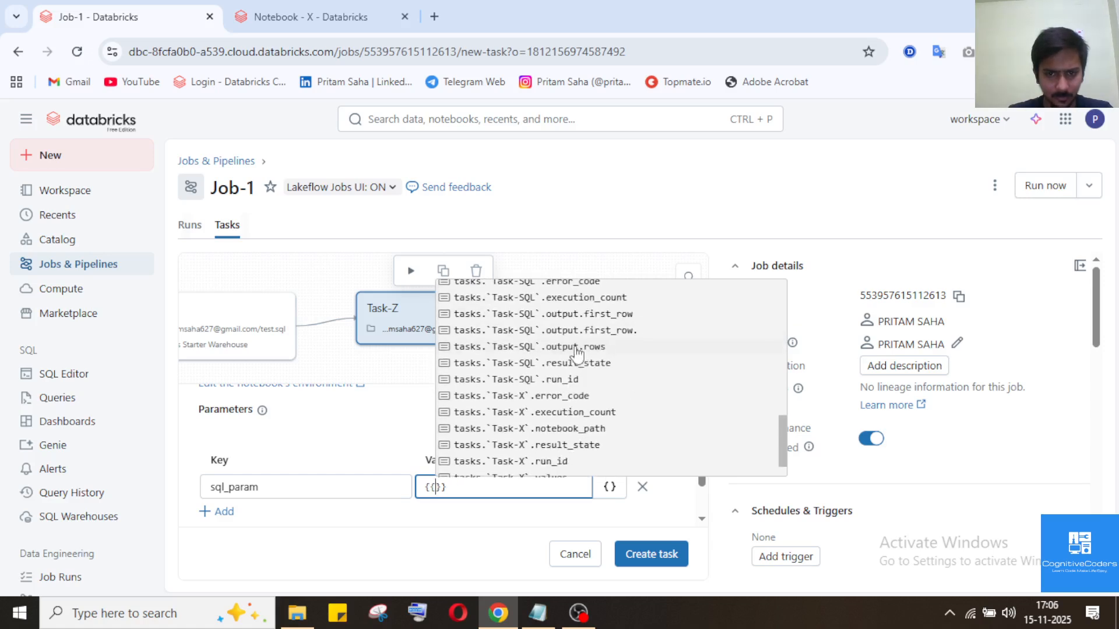
pyautogui.click(576, 348)
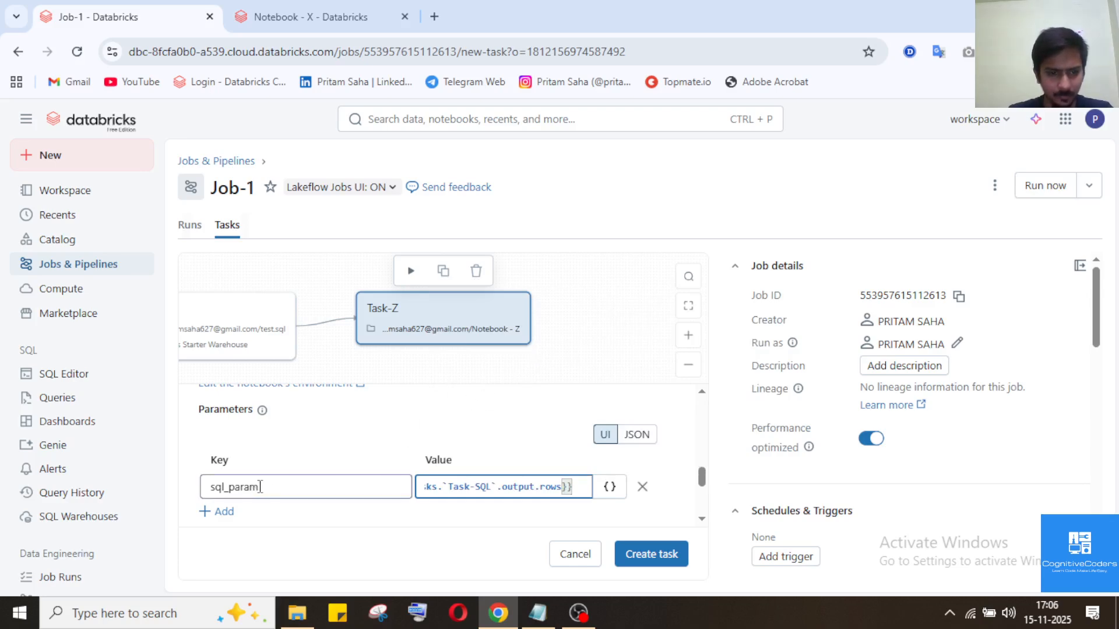
# Rename Task-Z's parameter key to sql_value and create the task.
pyautogui.moveTo(258, 488); pyautogui.dragTo(232, 490)
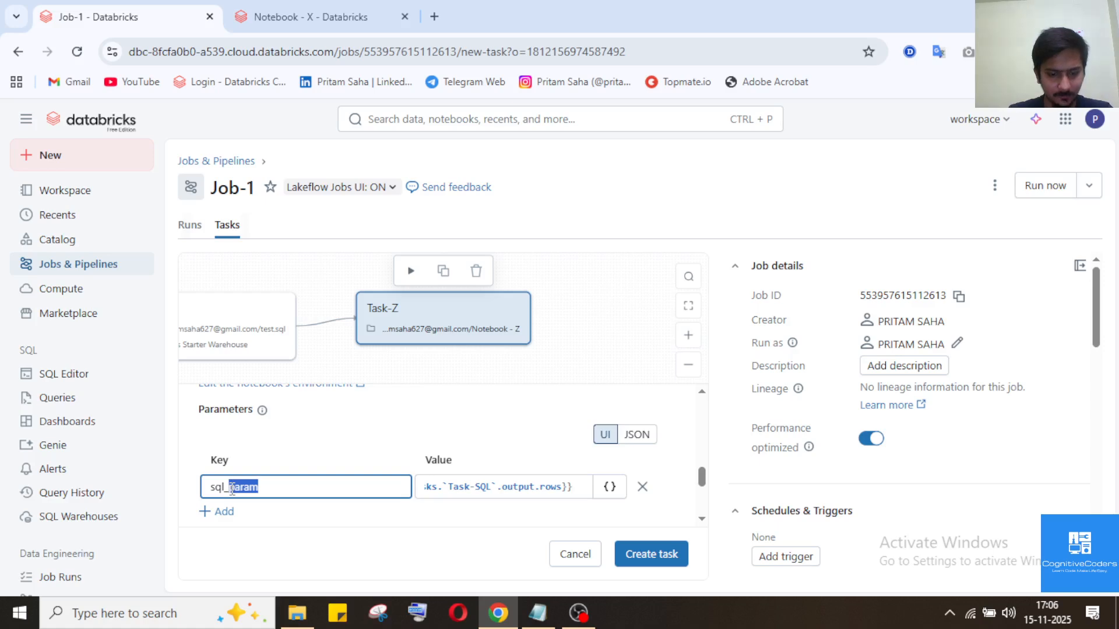
pyautogui.write('va')
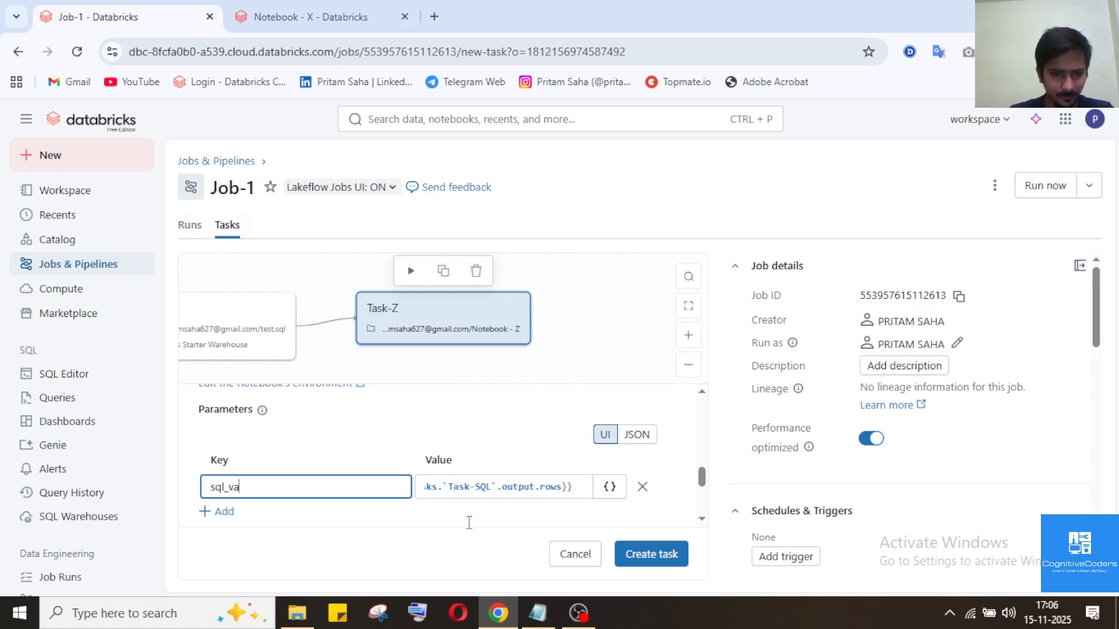
pyautogui.write('lue')
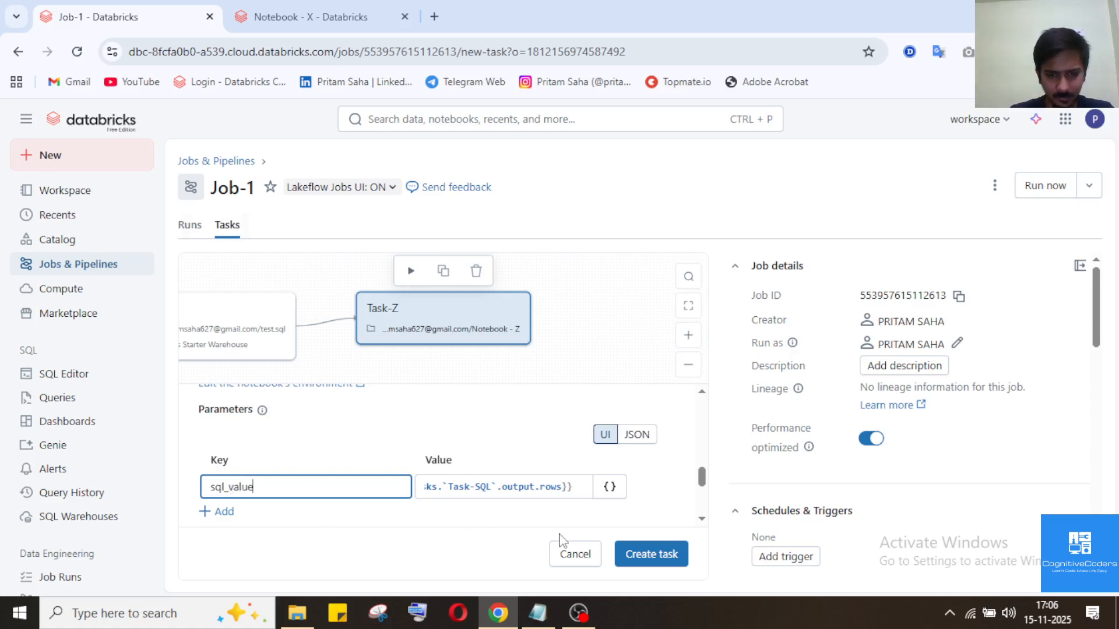
pyautogui.moveTo(646, 494)
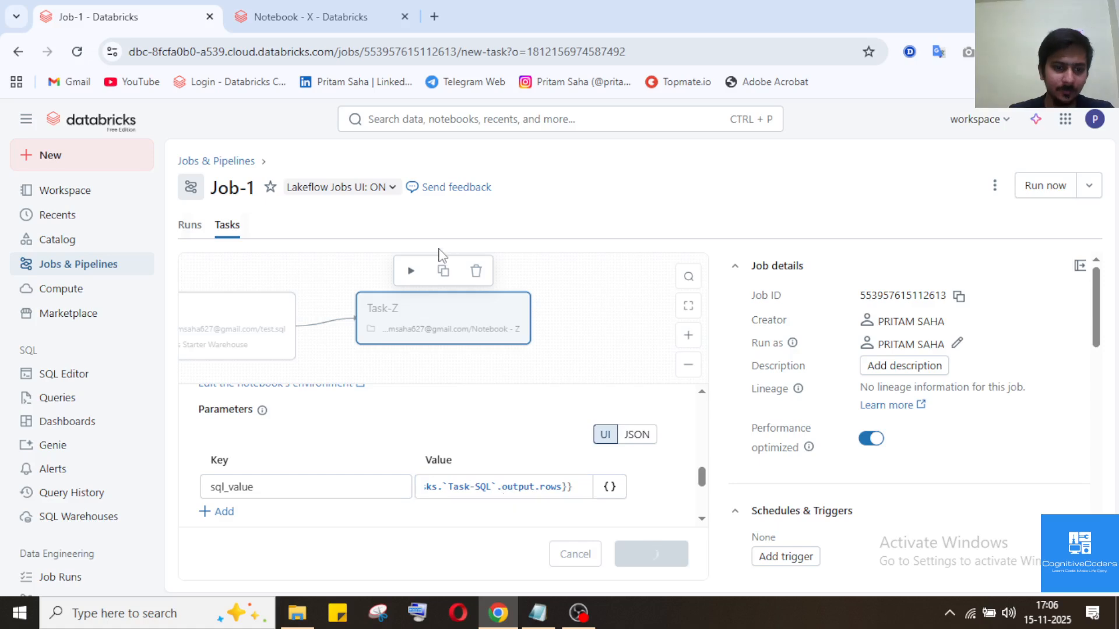
# Add a second code cell to Notebook - Z containing dbutils.widgets.get('sql_value').
pyautogui.click(369, 7)
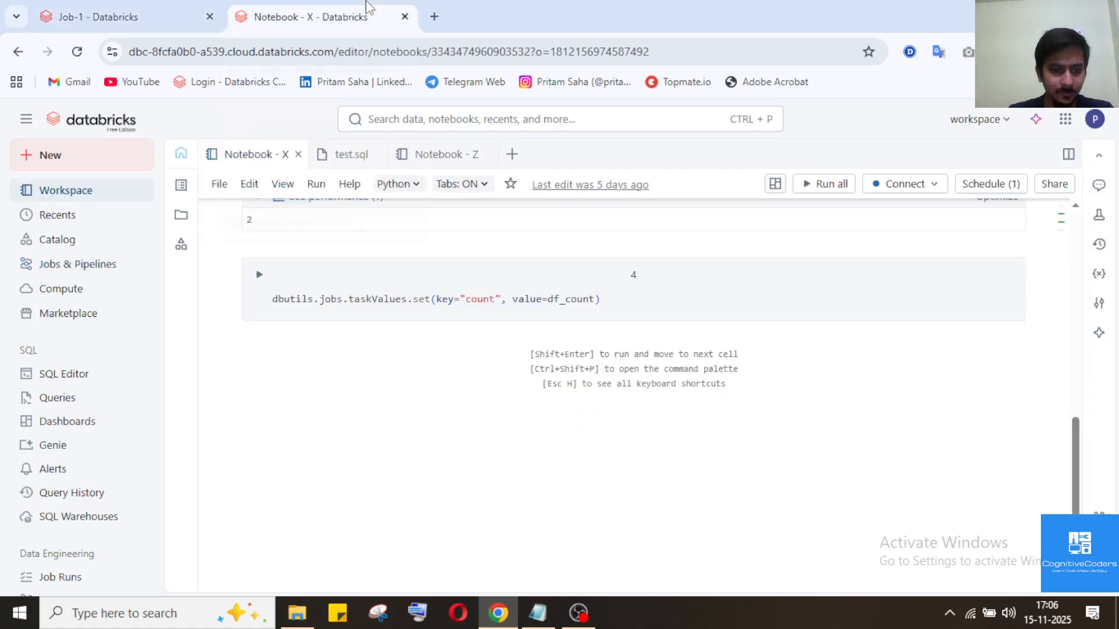
pyautogui.click(457, 166)
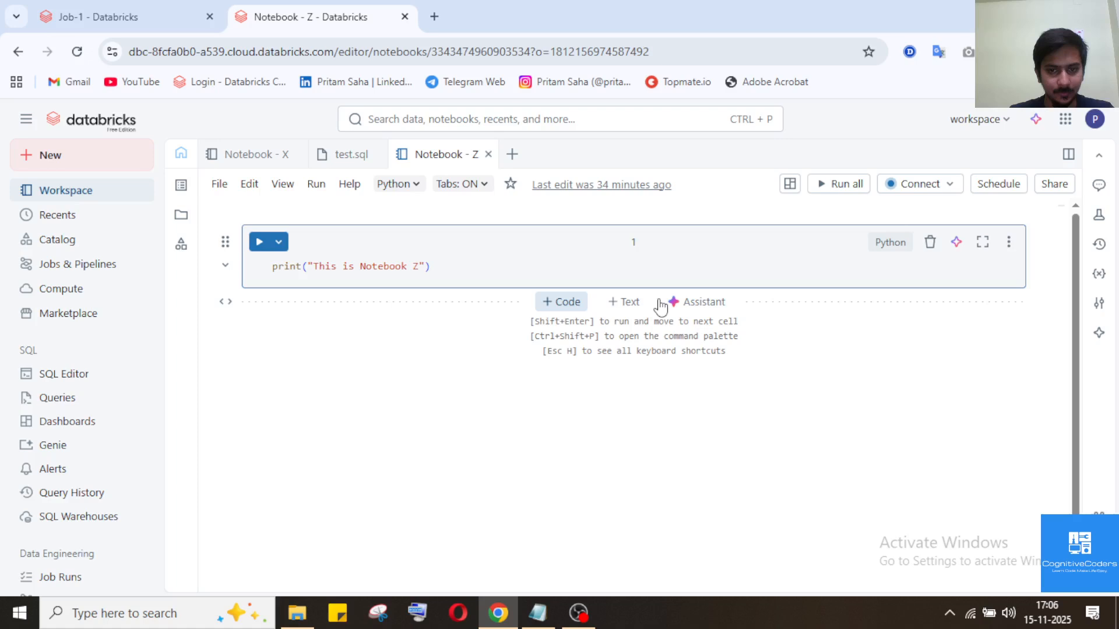
pyautogui.click(571, 431)
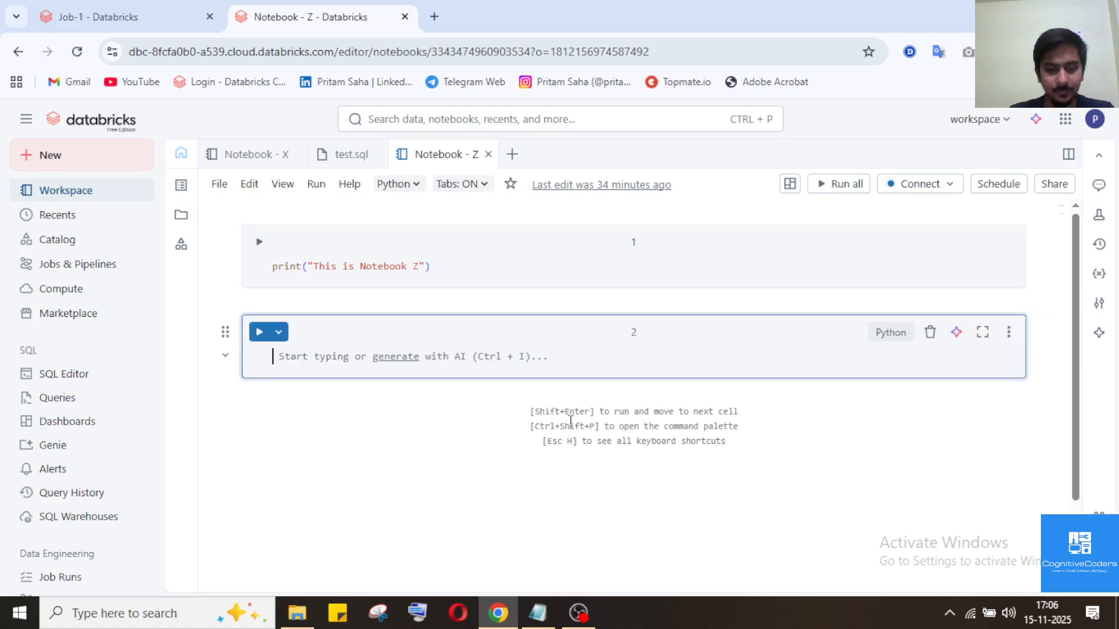
pyautogui.write('dbutil')
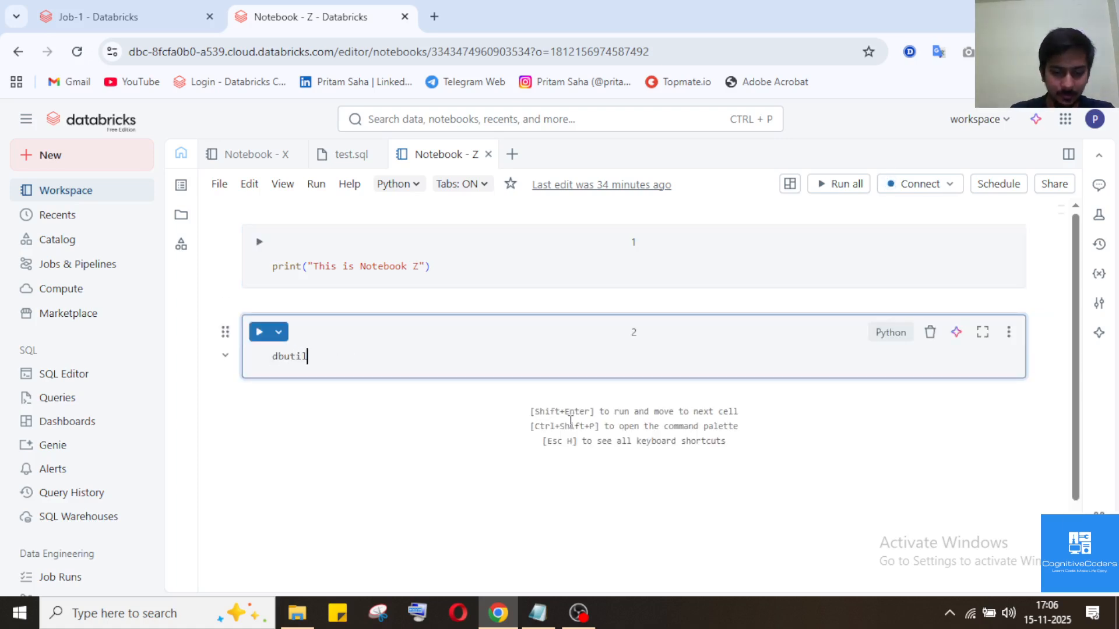
pyautogui.write('s.wi')
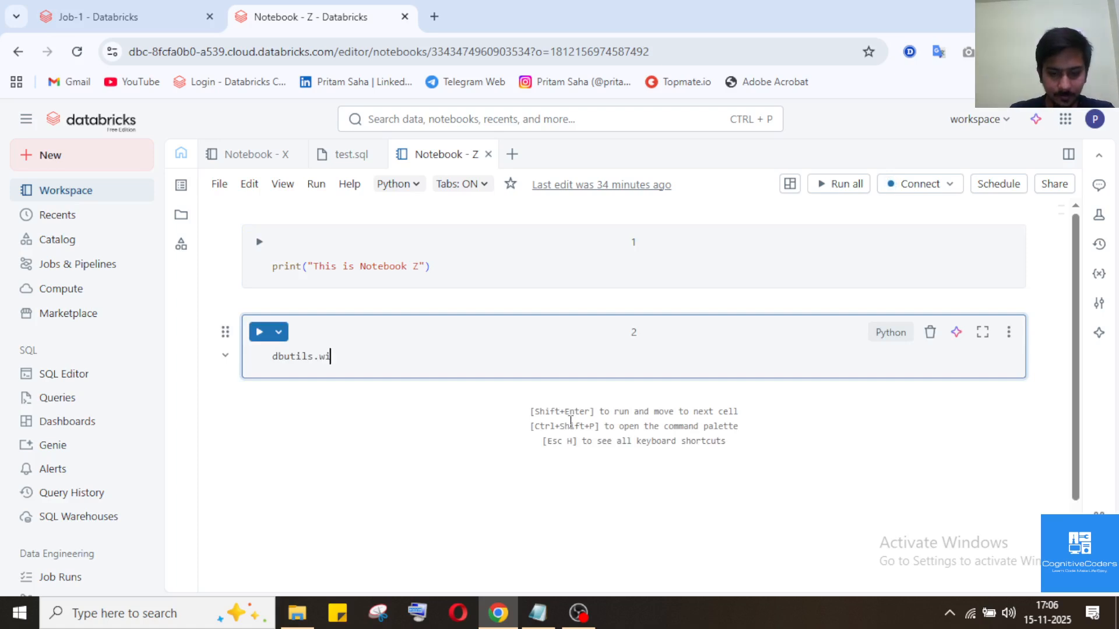
pyautogui.write('dgets.')
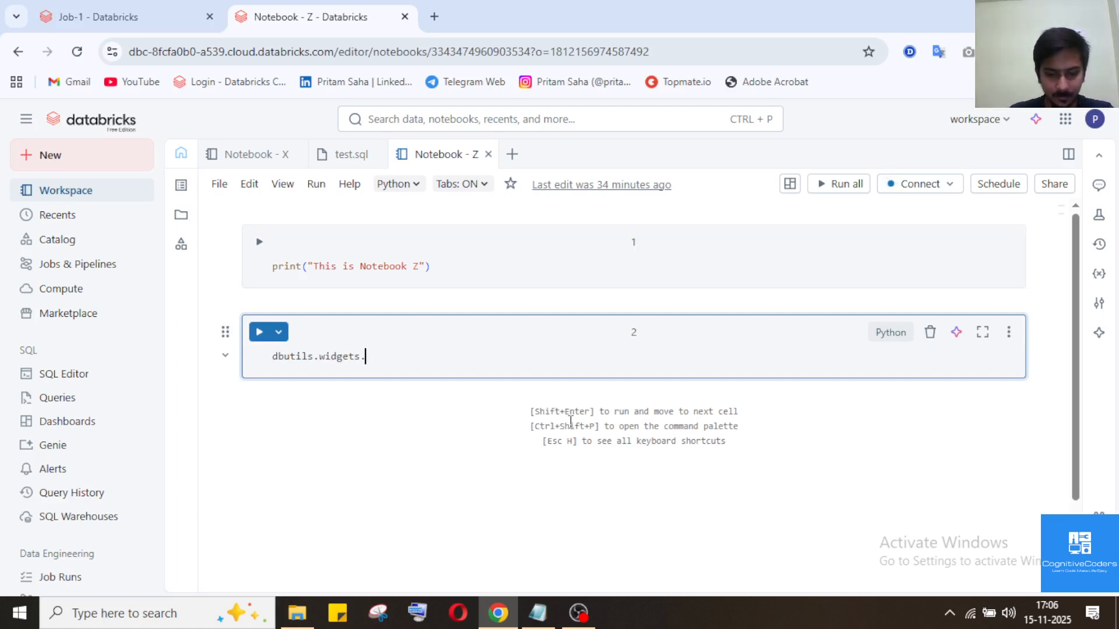
pyautogui.write("get('")
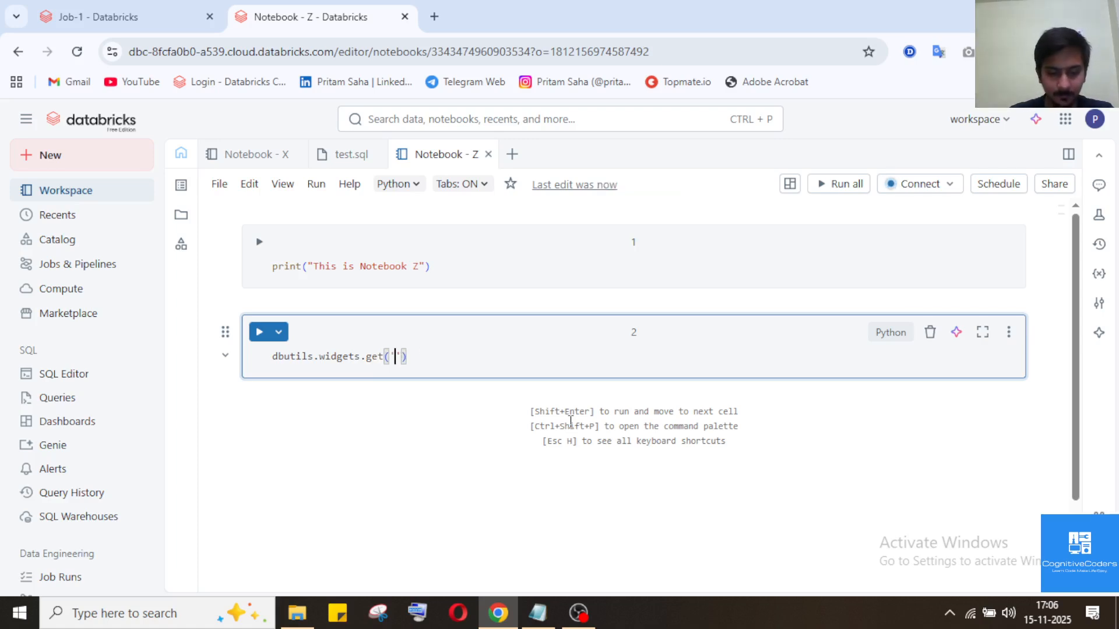
pyautogui.write('sql_value')
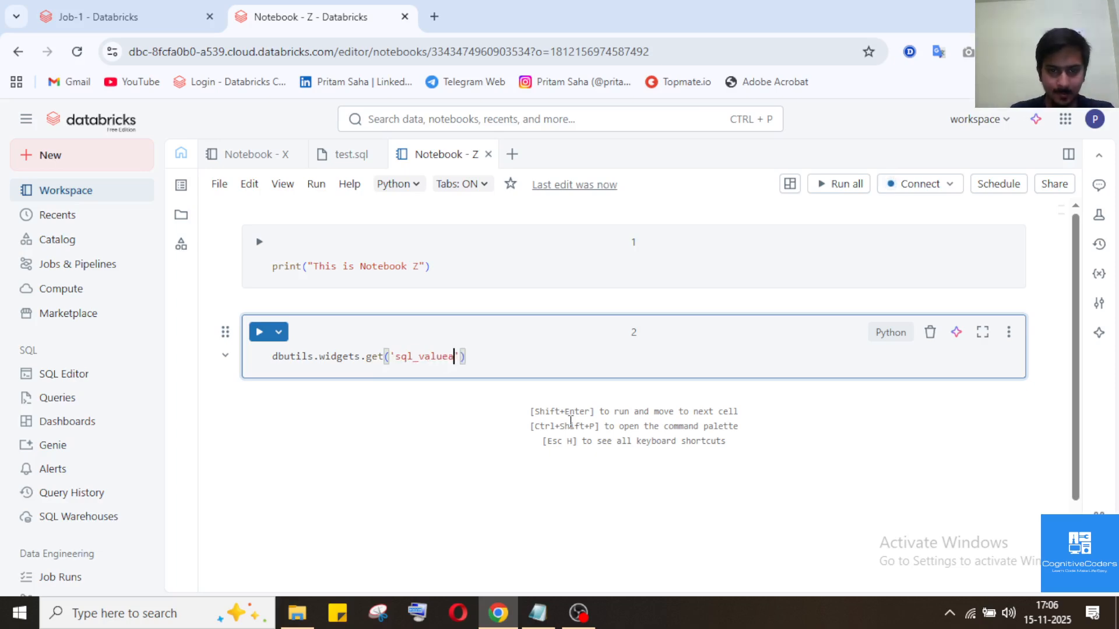
pyautogui.click(450, 435)
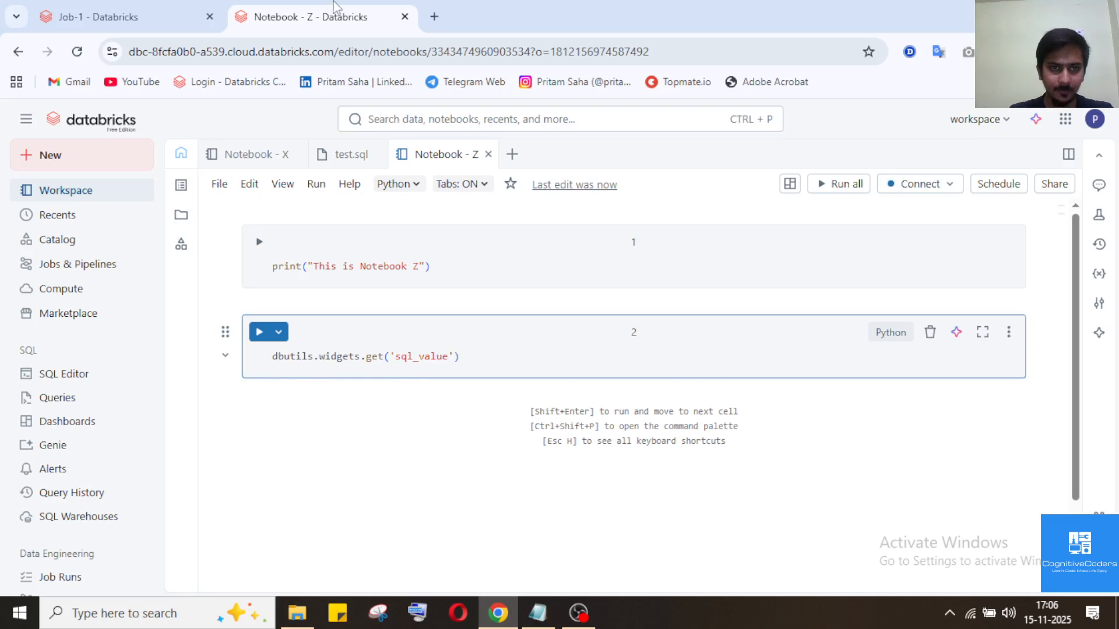
# Return to the Jobs & Pipelines list and start a run of Job-1.
pyautogui.click(163, 8)
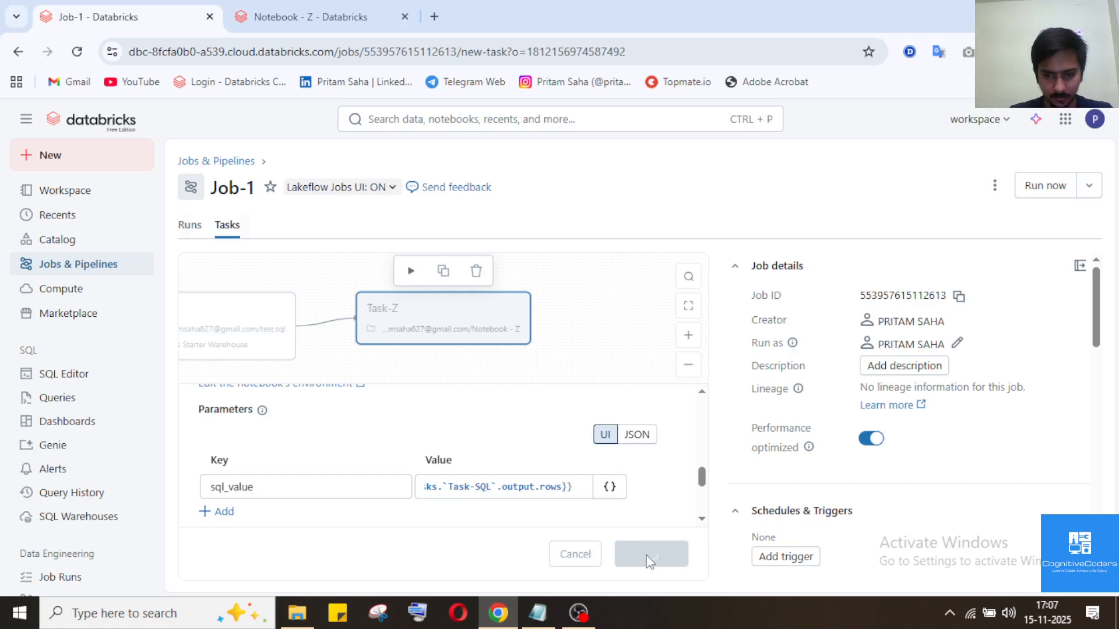
pyautogui.click(593, 607)
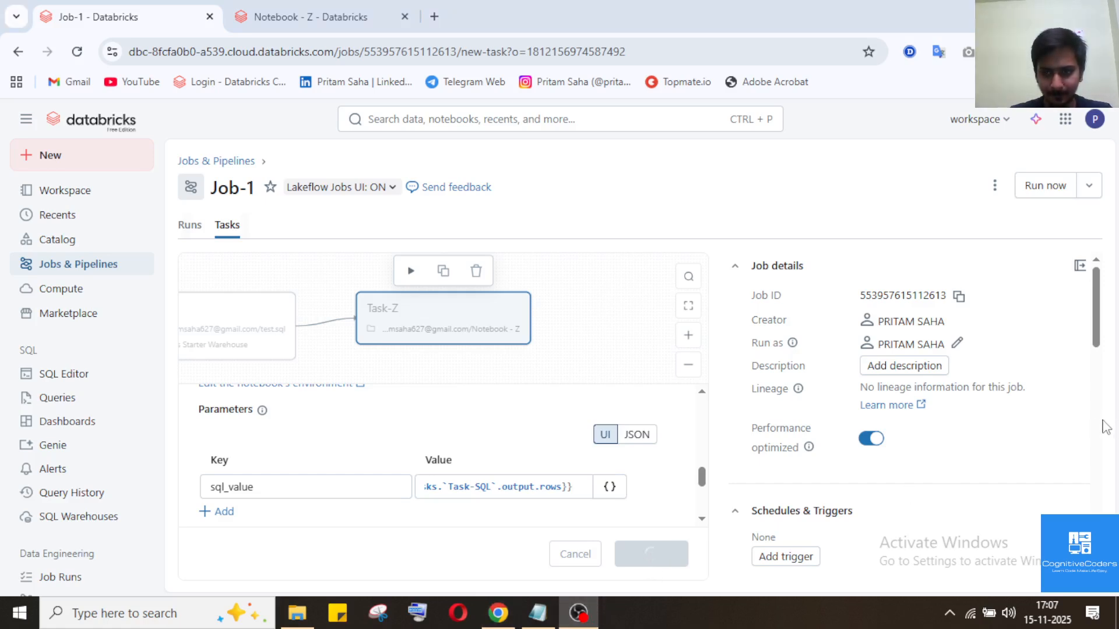
pyautogui.click(579, 609)
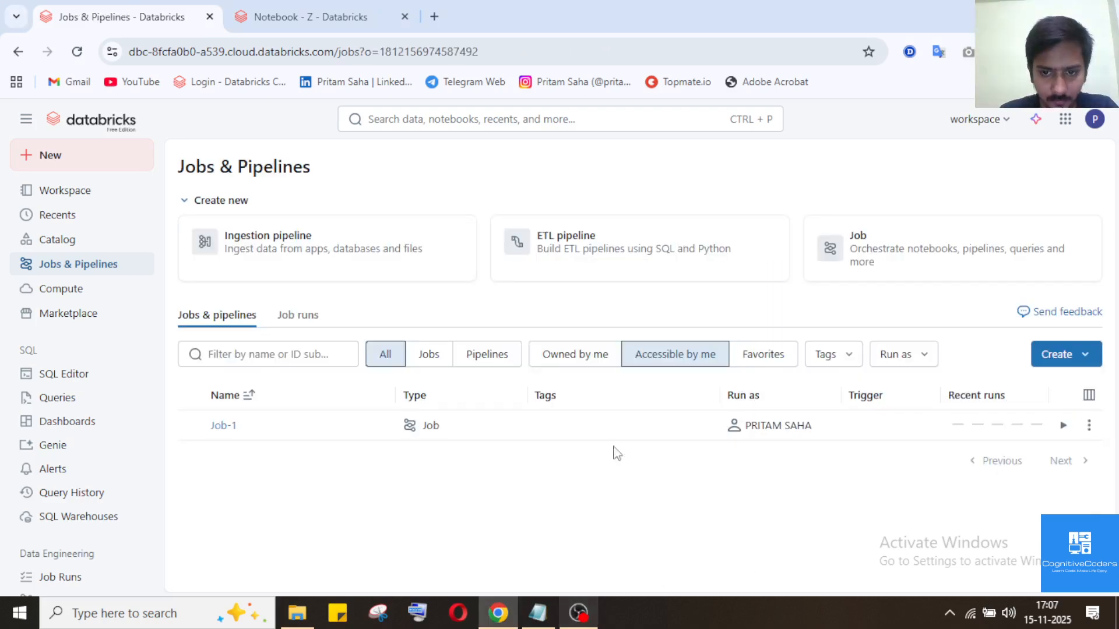
pyautogui.click(1063, 426)
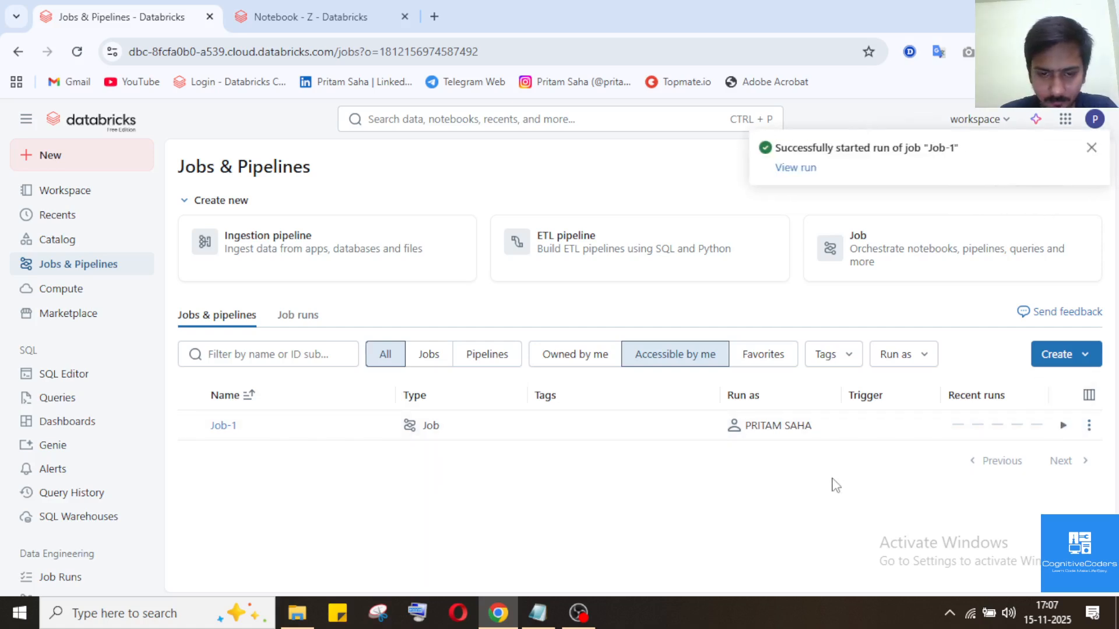
# Open the started Job-1 run and examine Task-X's output, including the fruit table, the df_count cell and the count task value cell.
pyautogui.click(795, 168)
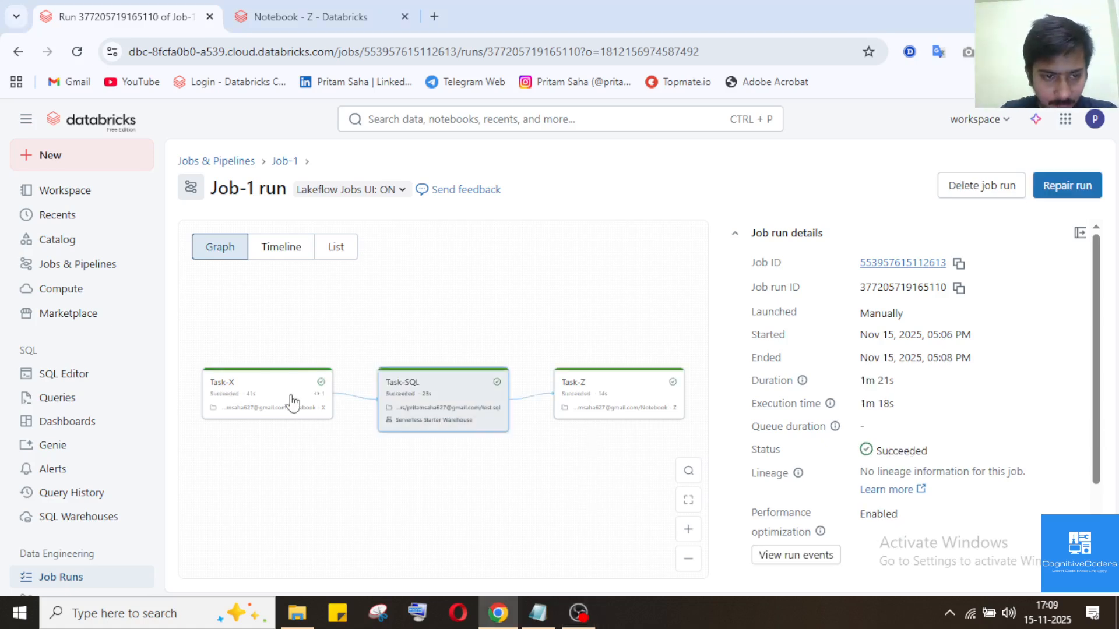
pyautogui.click(261, 402)
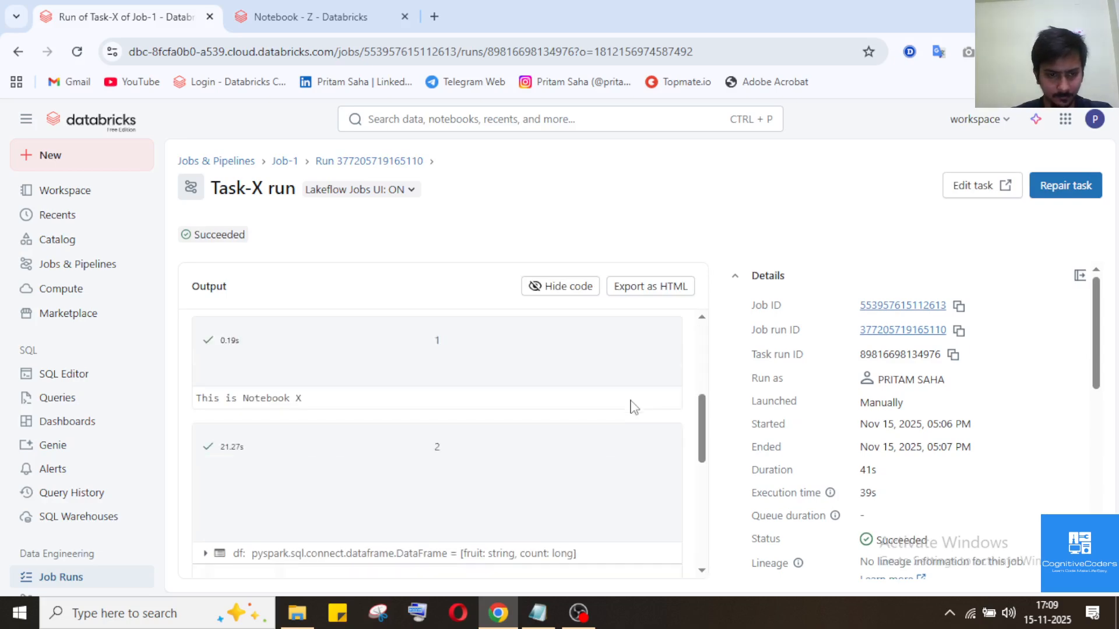
pyautogui.scroll(-5, 634, 407)
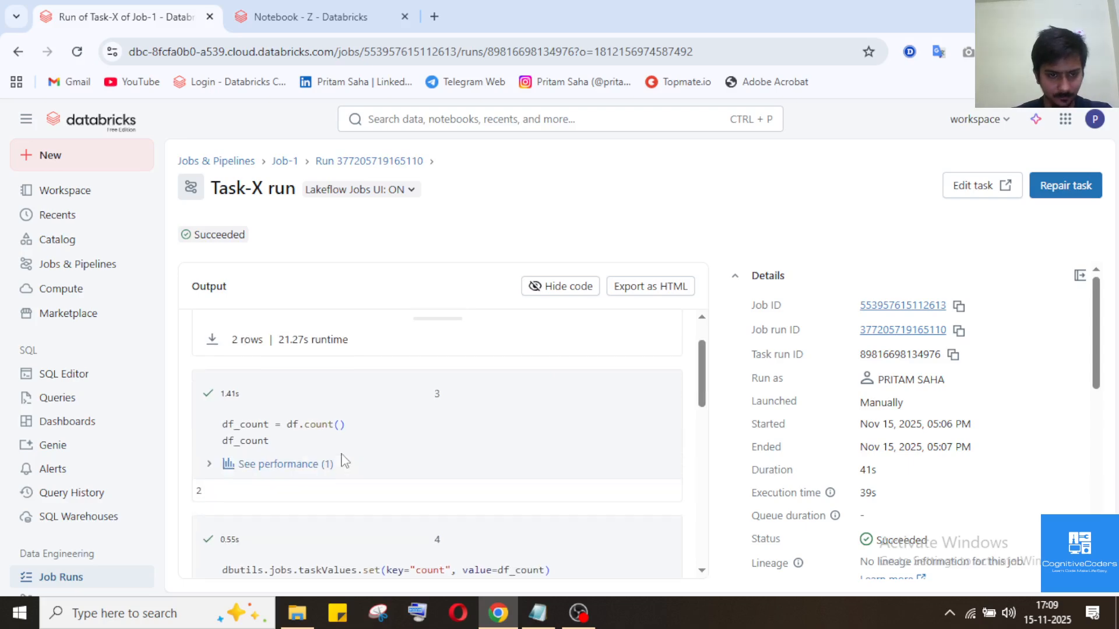
pyautogui.scroll(6, 343, 460)
pyautogui.scroll(-3, 344, 460)
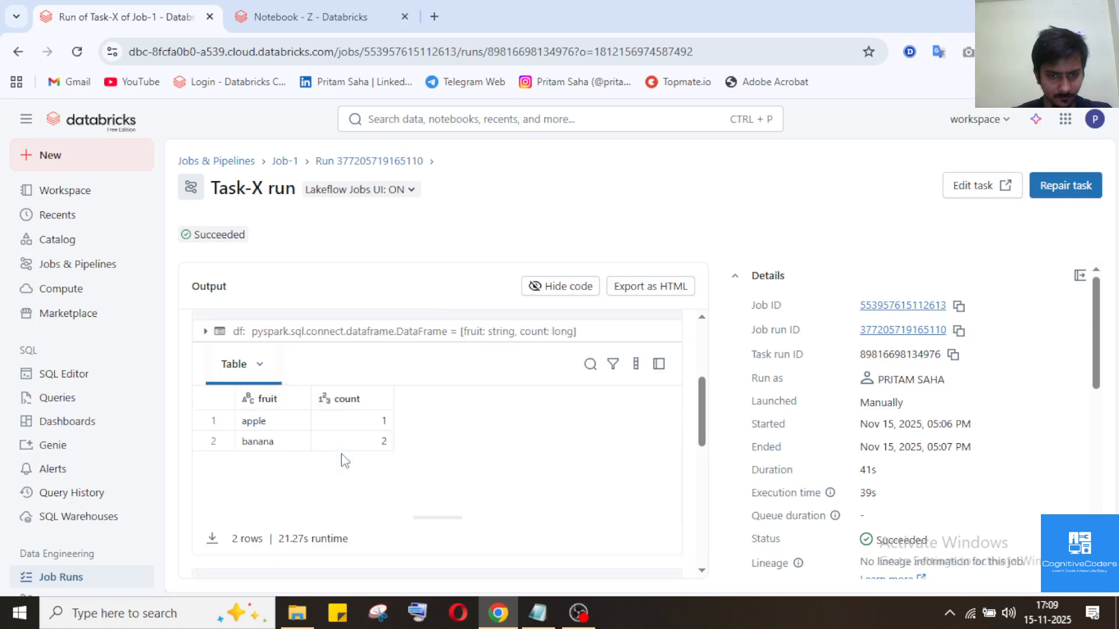
pyautogui.scroll(-5, 344, 457)
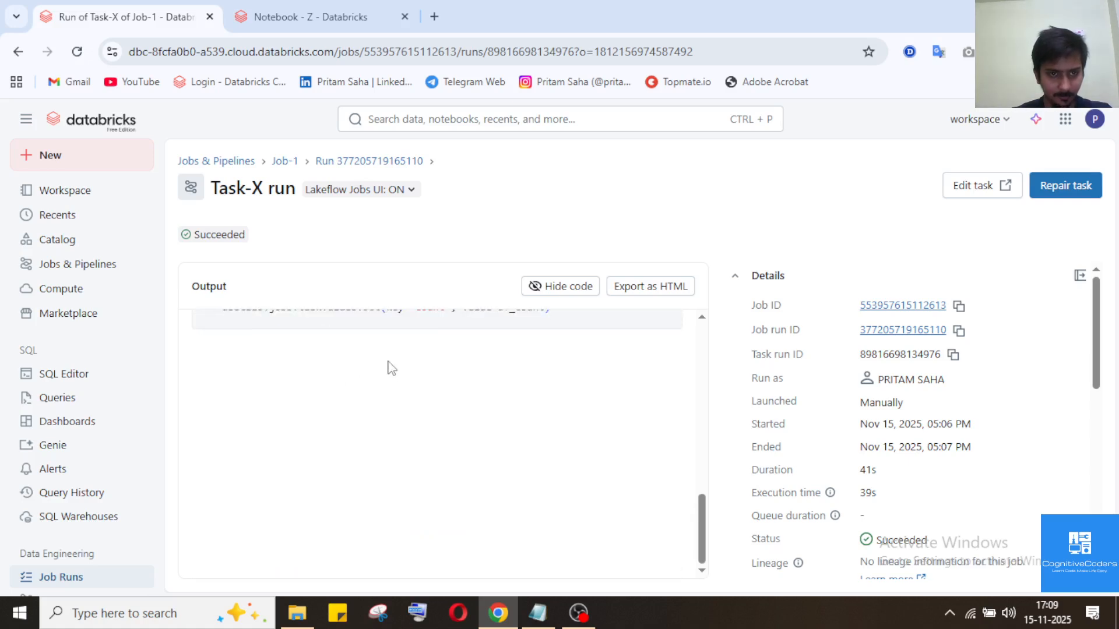
pyautogui.scroll(2, 389, 387)
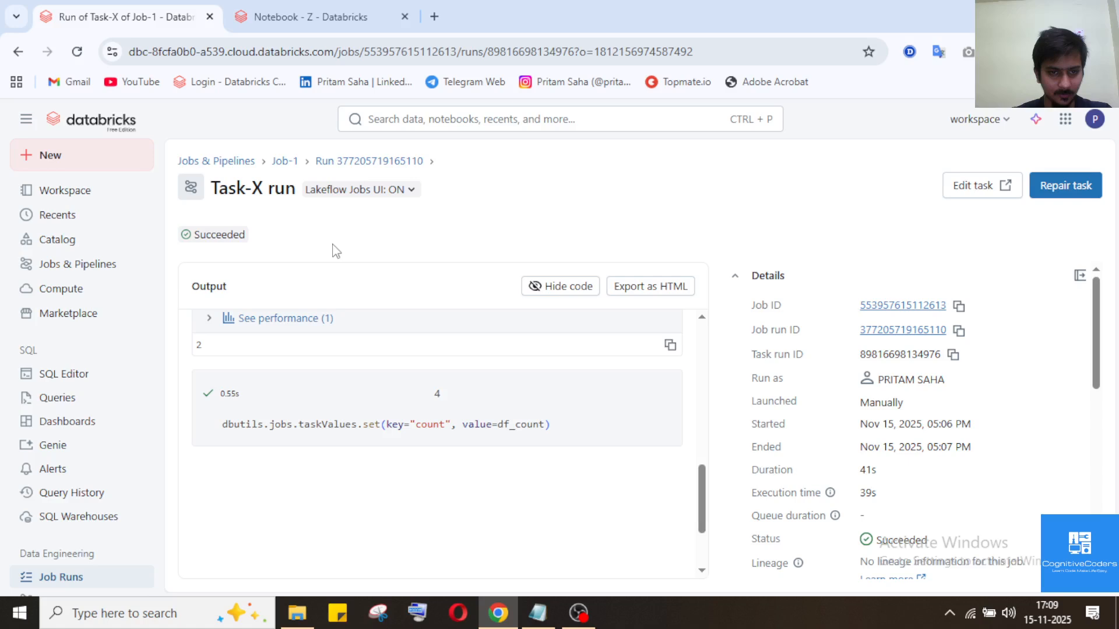
# Return to the Job-1 run graph and open Task-SQL's run to examine its query and the returned employee row across all columns.
pyautogui.click(320, 162)
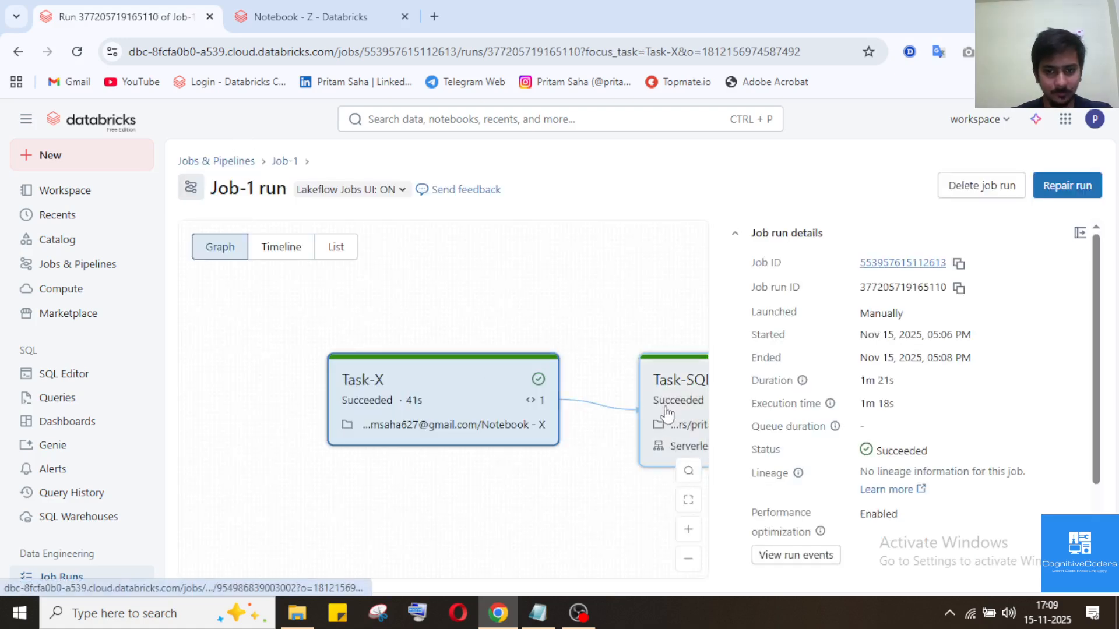
pyautogui.click(689, 507)
pyautogui.click(473, 421)
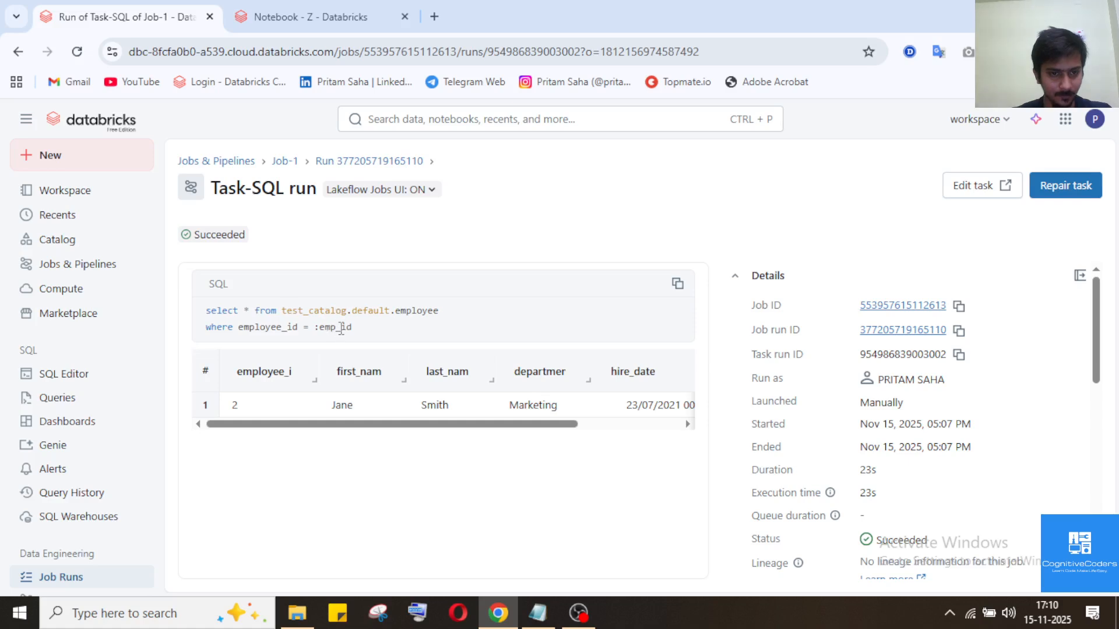
pyautogui.moveTo(257, 427); pyautogui.dragTo(145, 440)
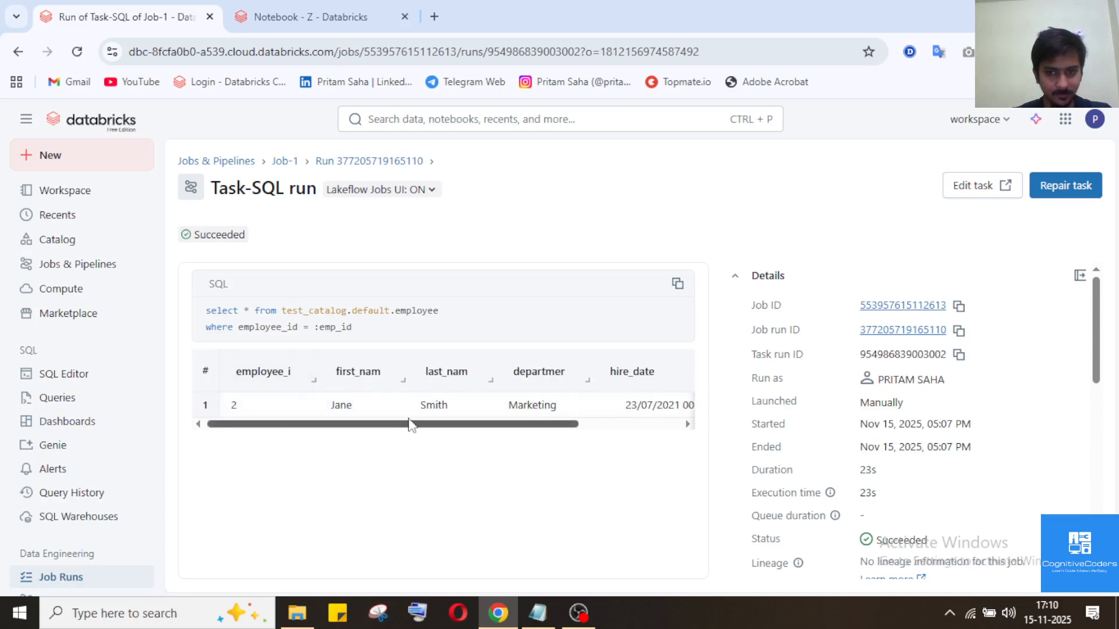
pyautogui.moveTo(412, 425); pyautogui.dragTo(352, 433)
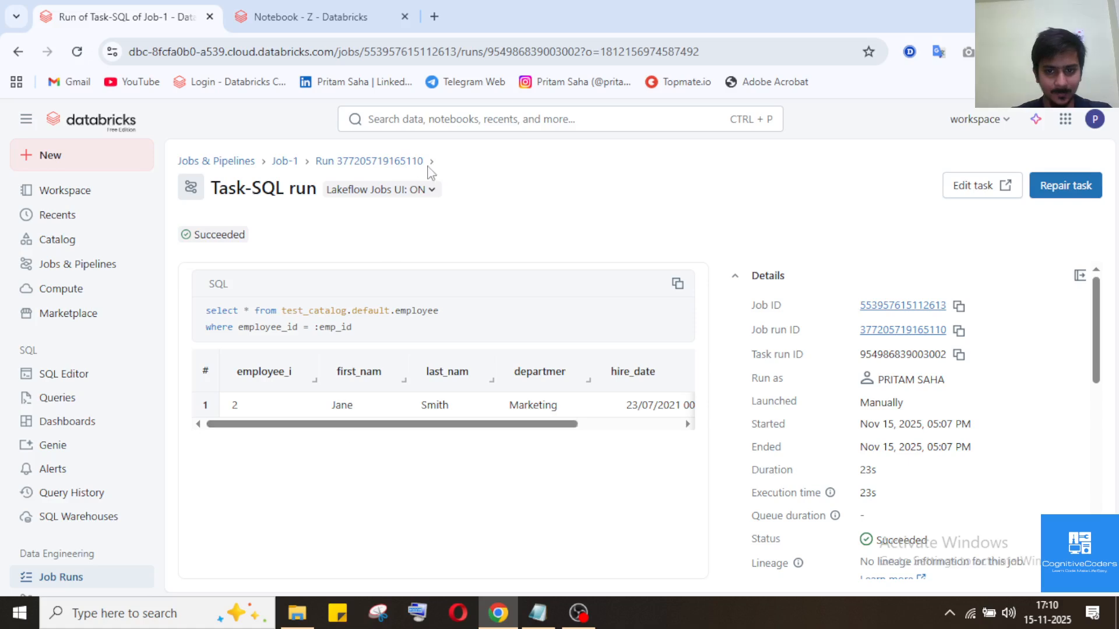
pyautogui.moveTo(353, 428); pyautogui.dragTo(319, 434)
pyautogui.moveTo(410, 426); pyautogui.dragTo(387, 452)
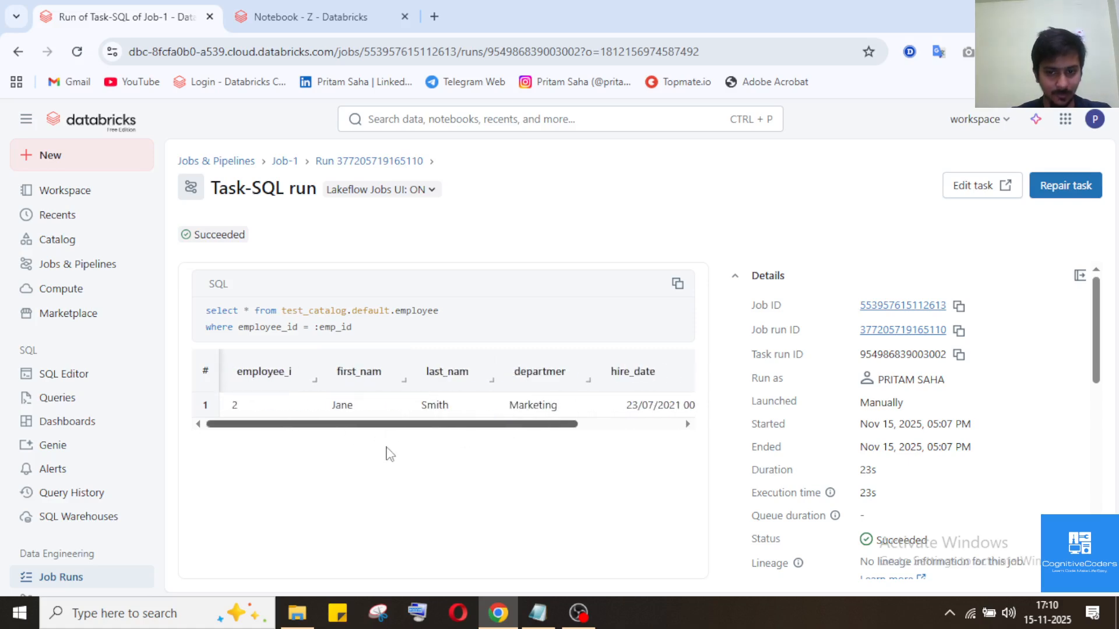
# Go back to the Job-1 run graph and open Task-Z's run to examine the sql_value output in its second cell.
pyautogui.click(371, 164)
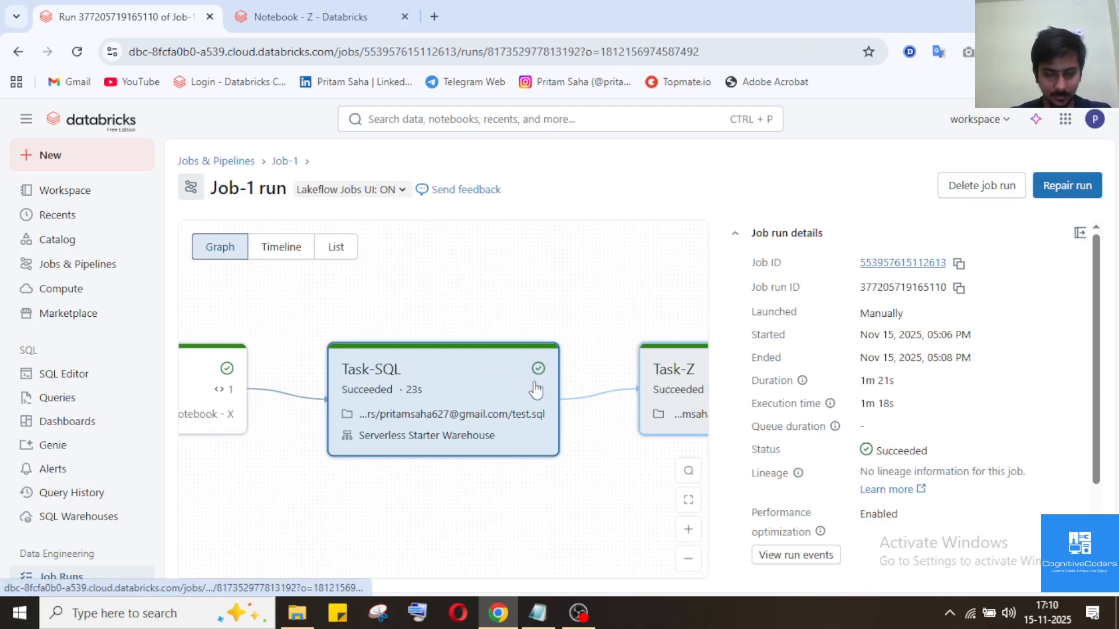
pyautogui.click(501, 385)
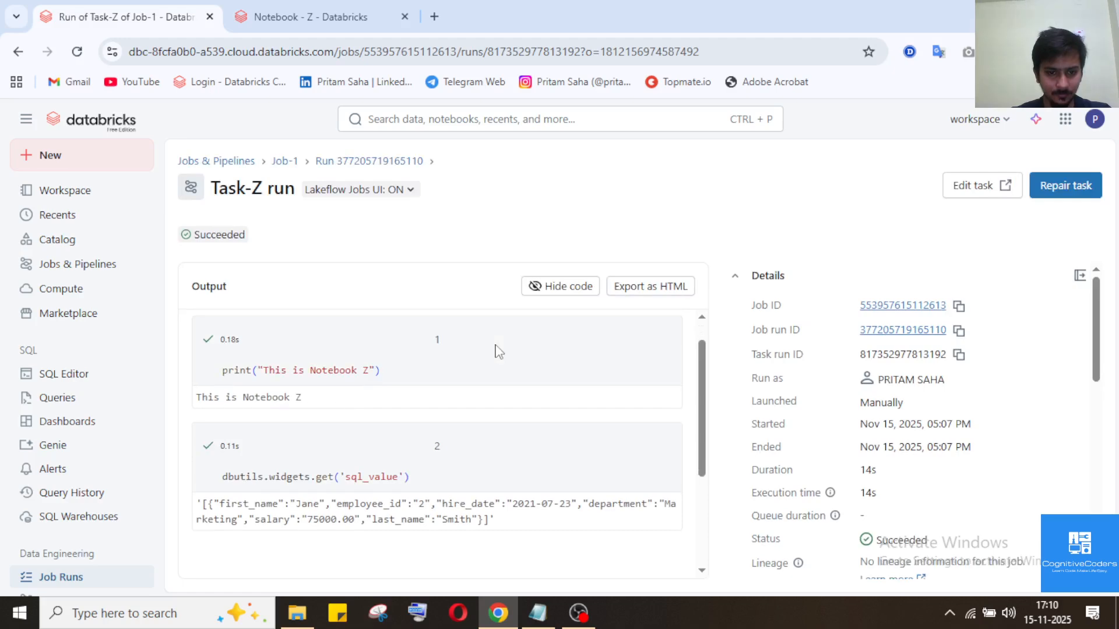
pyautogui.scroll(-2, 494, 349)
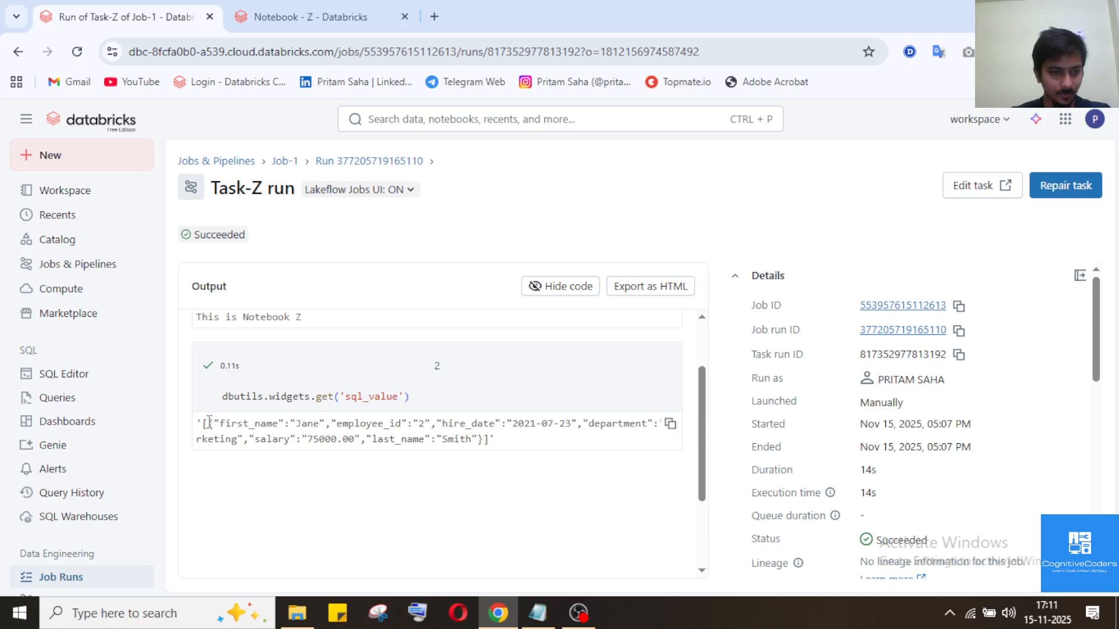
pyautogui.moveTo(209, 422); pyautogui.dragTo(453, 446)
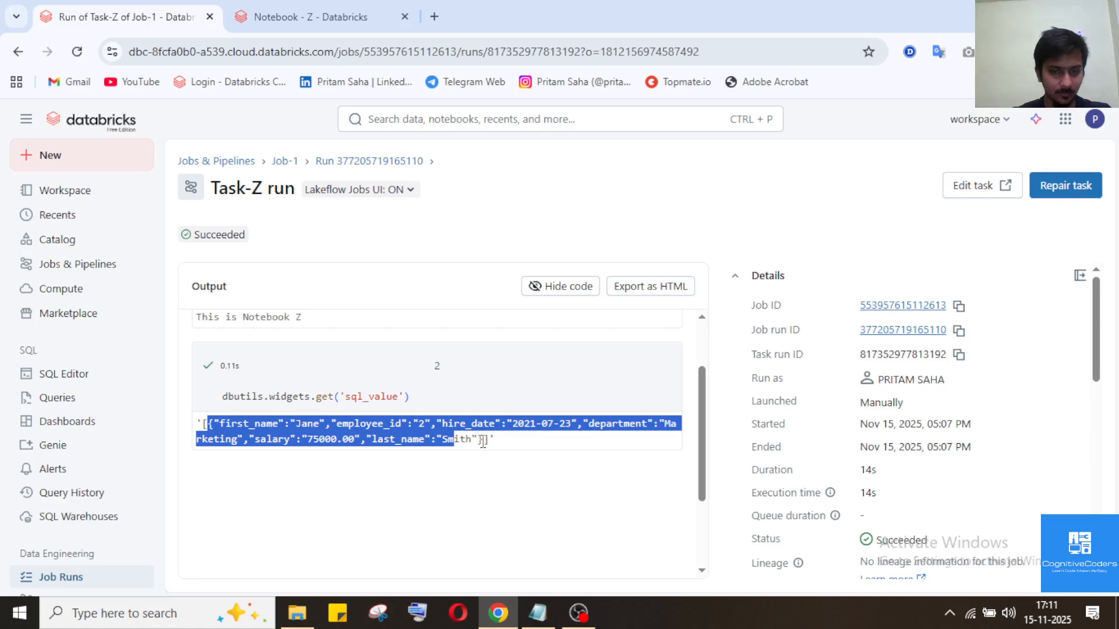
pyautogui.moveTo(482, 440); pyautogui.dragTo(204, 424)
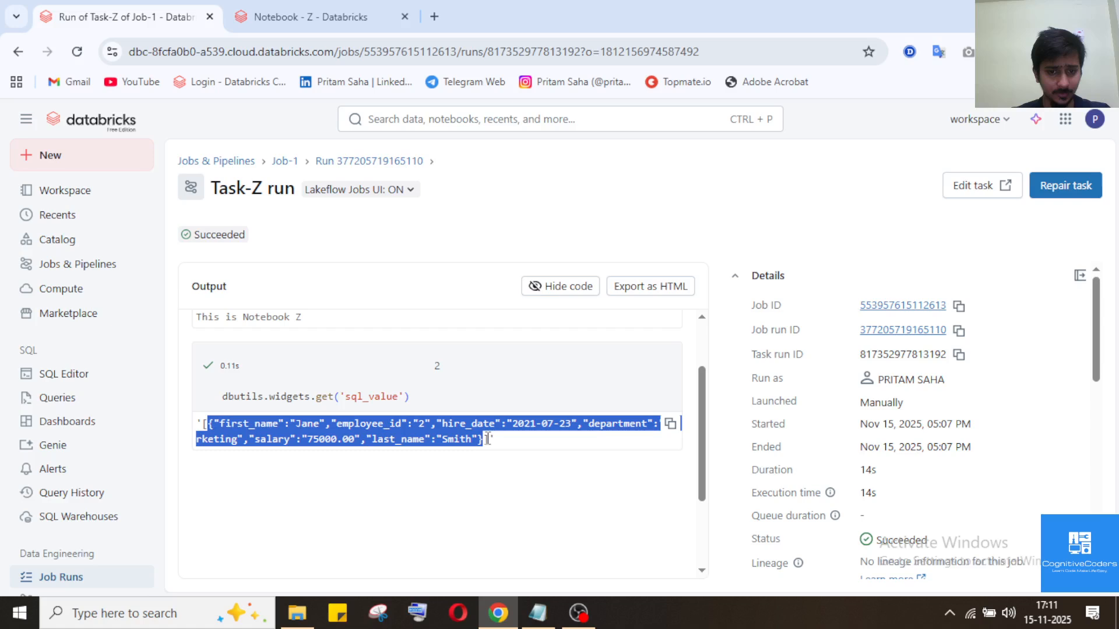
pyautogui.click(545, 453)
pyautogui.scroll(2, 518, 437)
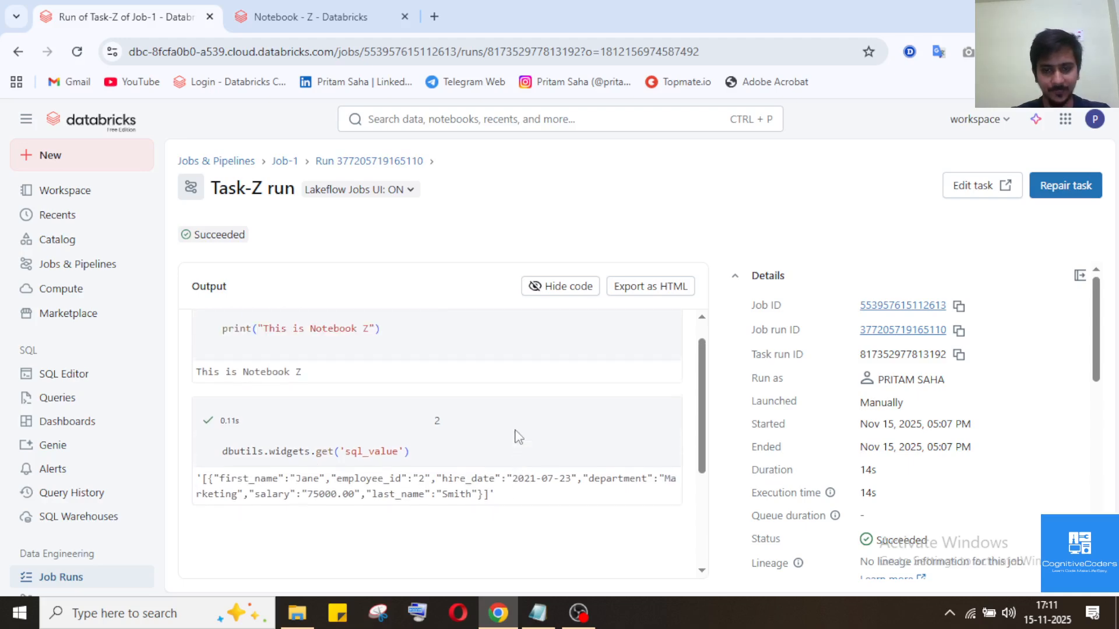
pyautogui.scroll(1, 518, 437)
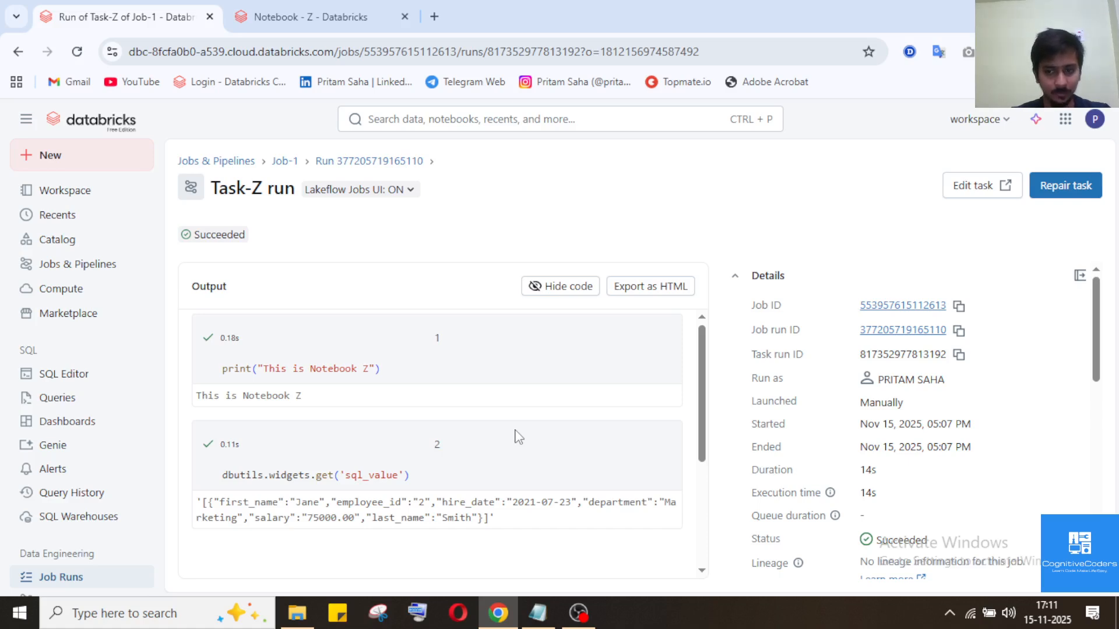
pyautogui.scroll(-4, 518, 437)
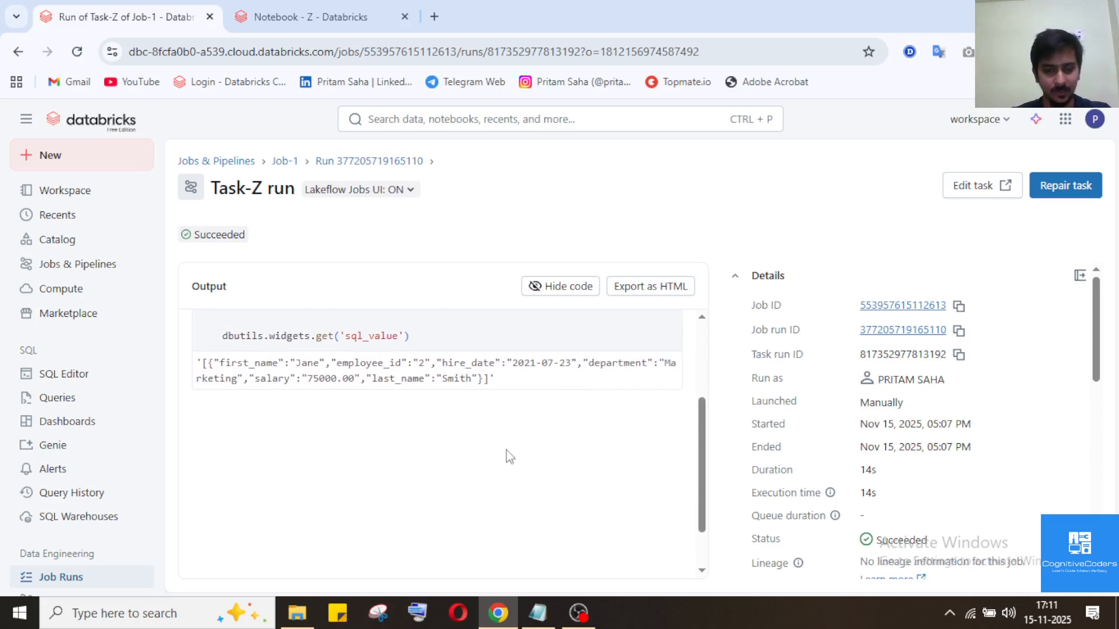
pyautogui.scroll(4, 510, 456)
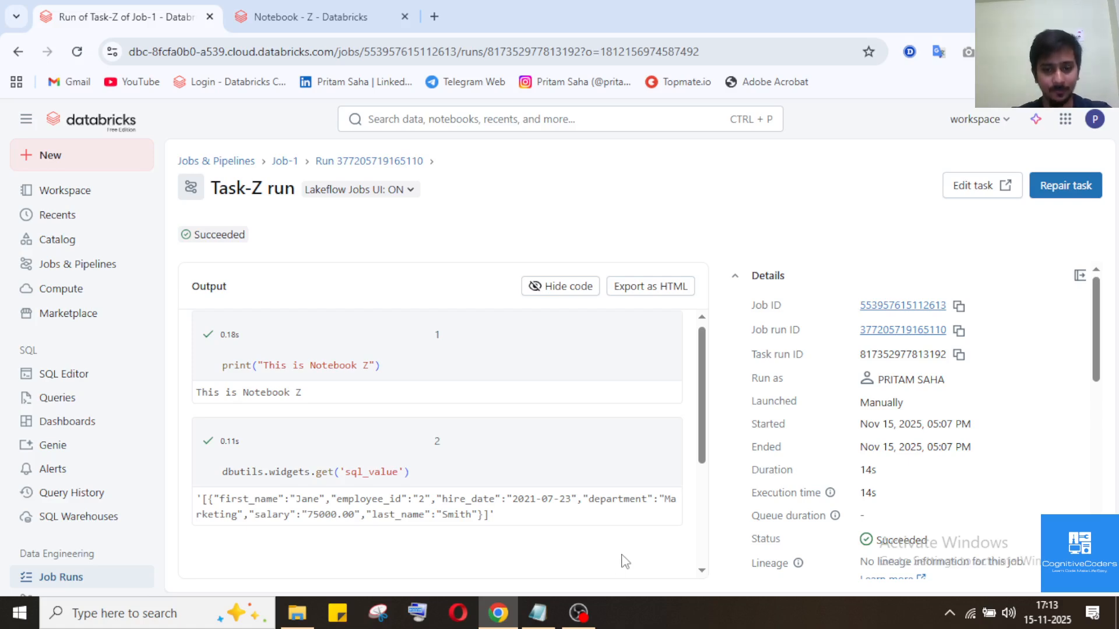
pyautogui.moveTo(592, 623)
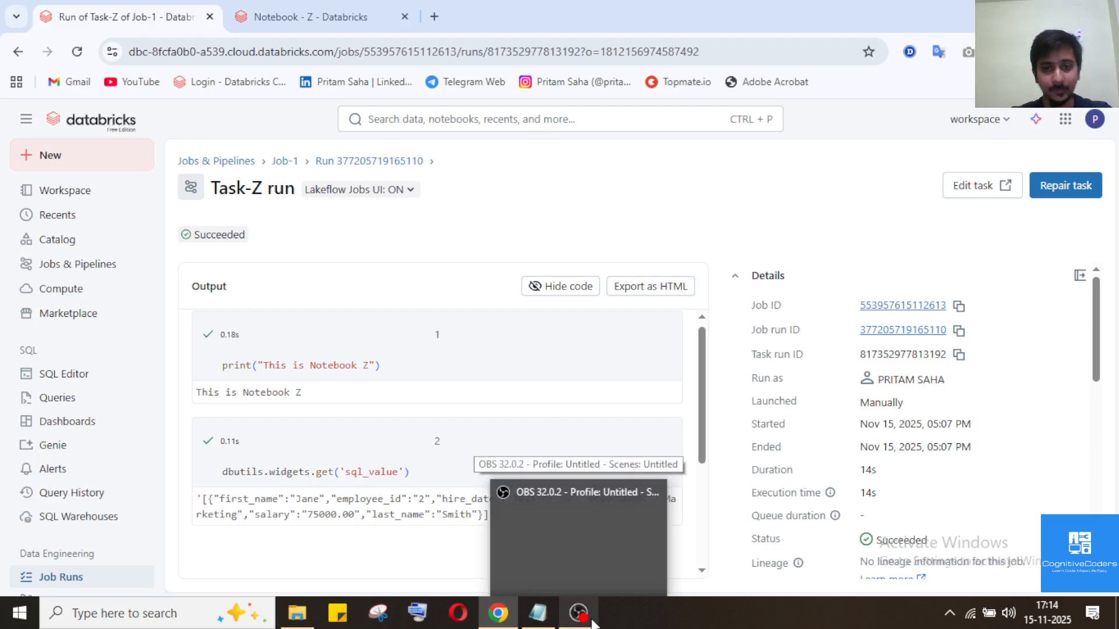
pyautogui.click(592, 623)
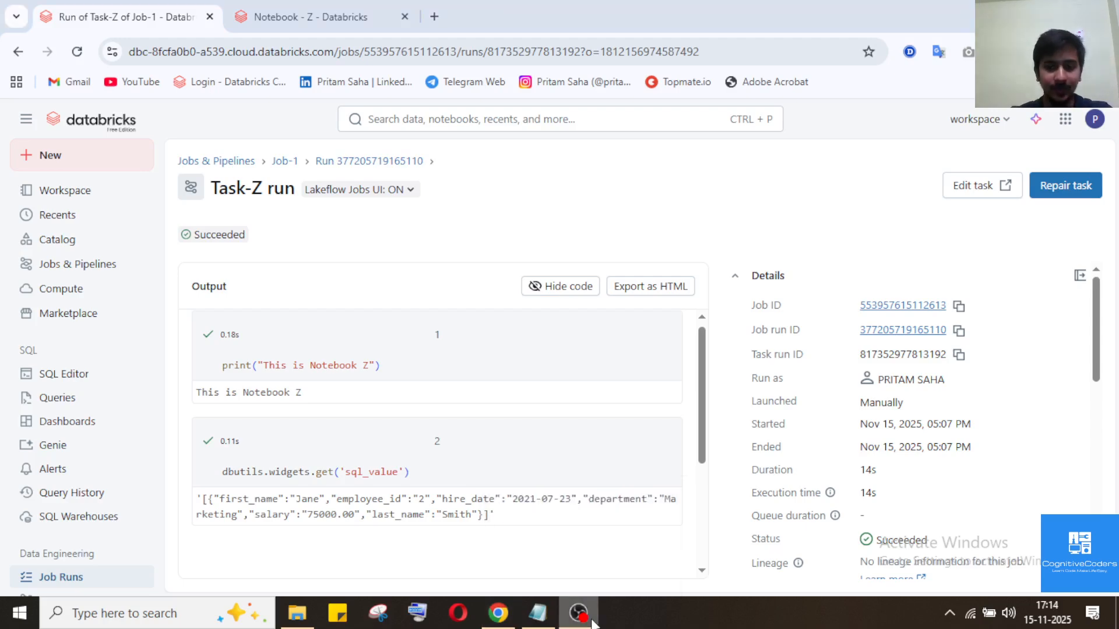